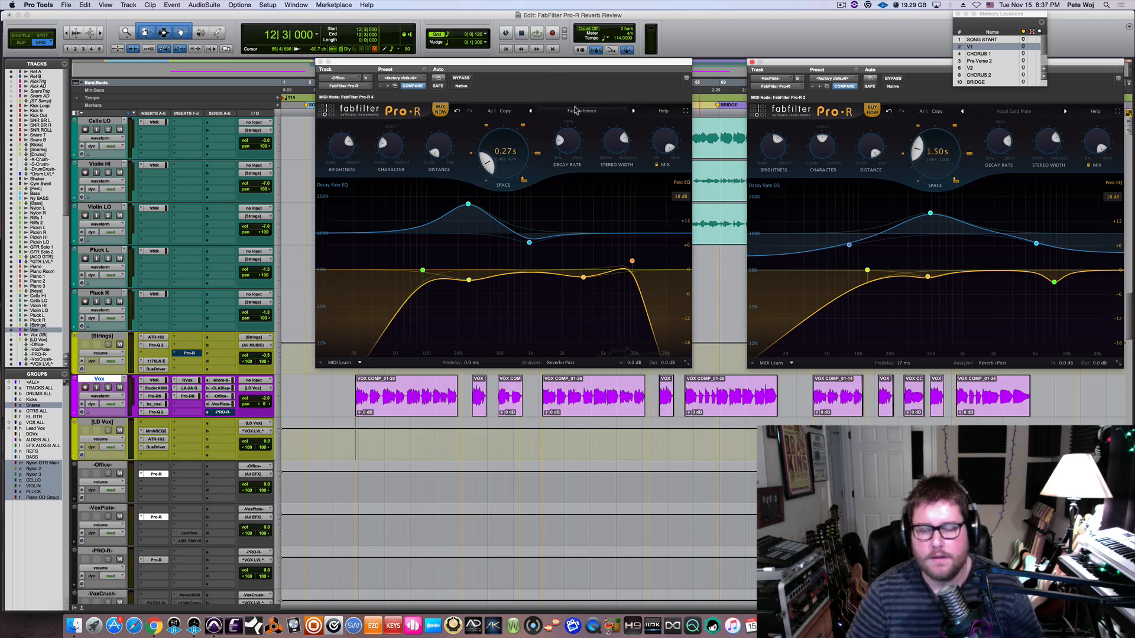
Play the arrangement from the V1 memory location to hear both Pro-R reverbs on the vocal, stopping after the passage
mouse_move(507, 170)
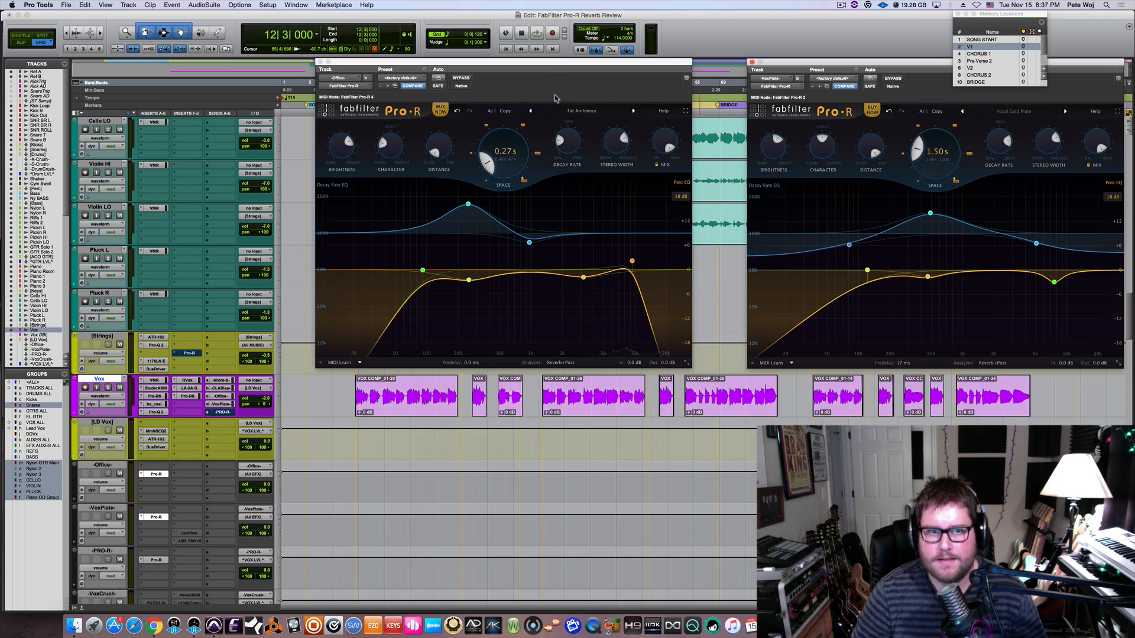
mouse_move(944, 152)
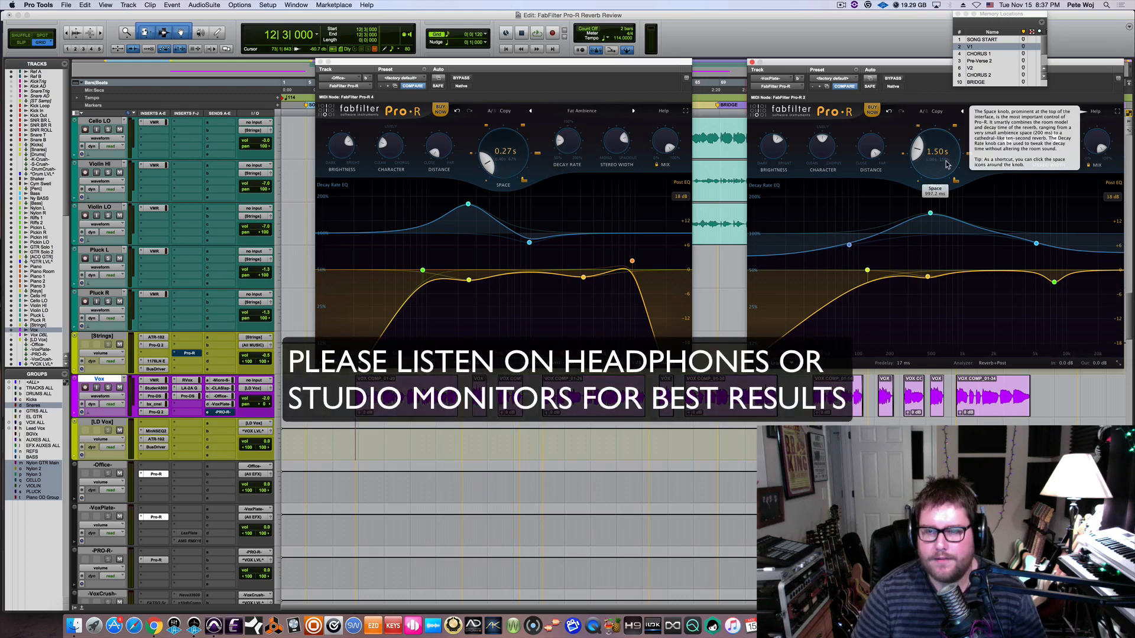
left_click(987, 48)
key("space")
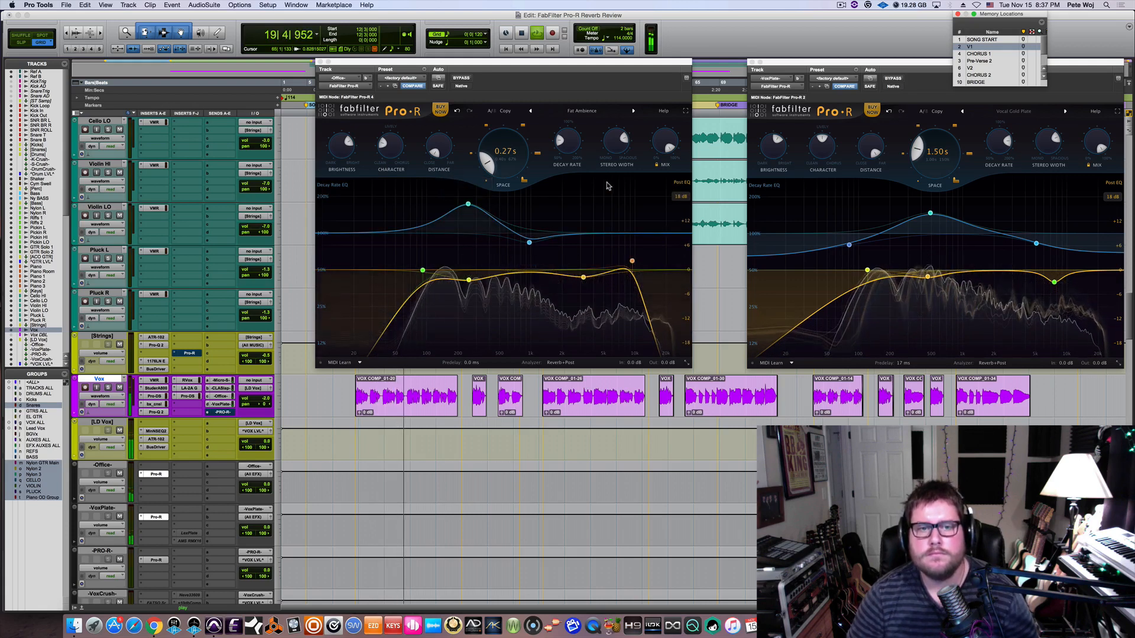
key("space")
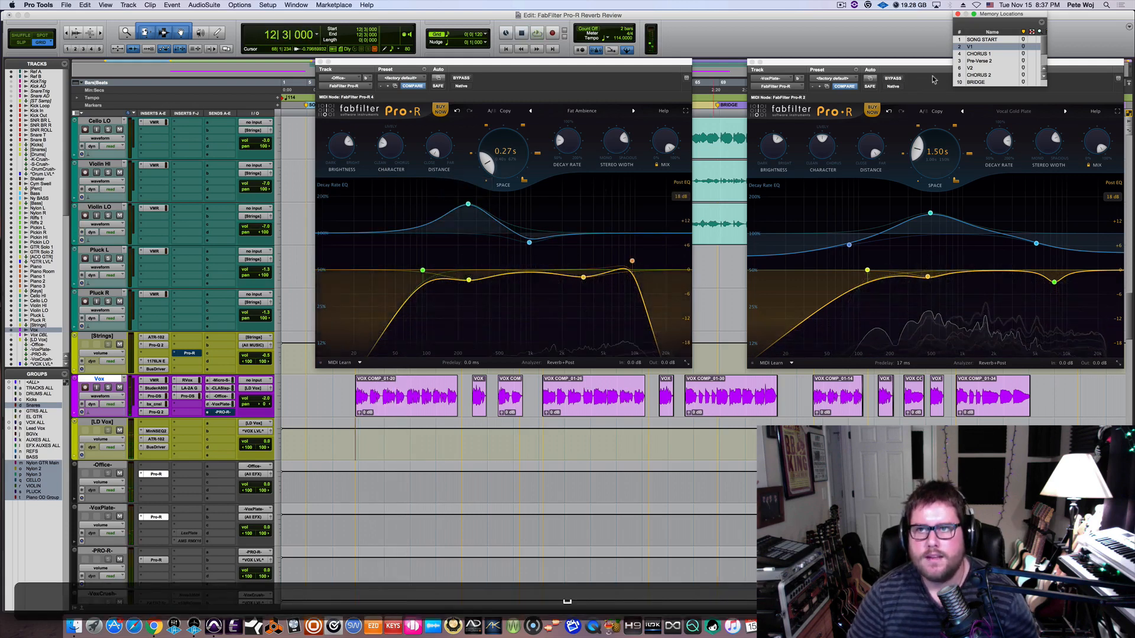
Play from the V2 memory location and solo the Vox track during playback, stopping after the passage
left_click(999, 68)
key("space")
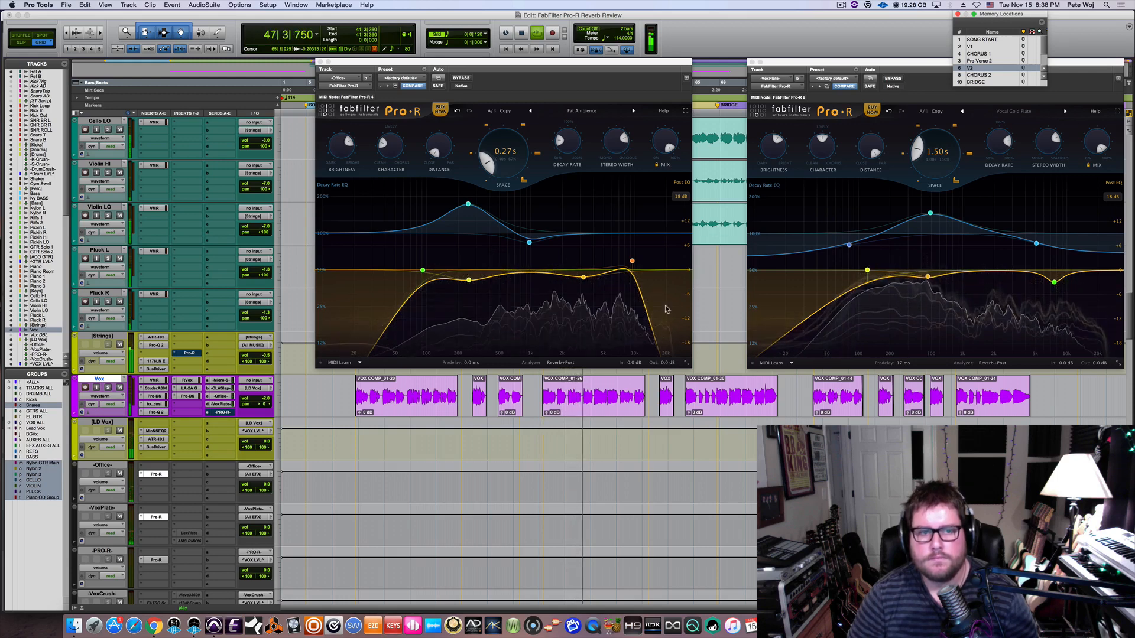
left_click(108, 388)
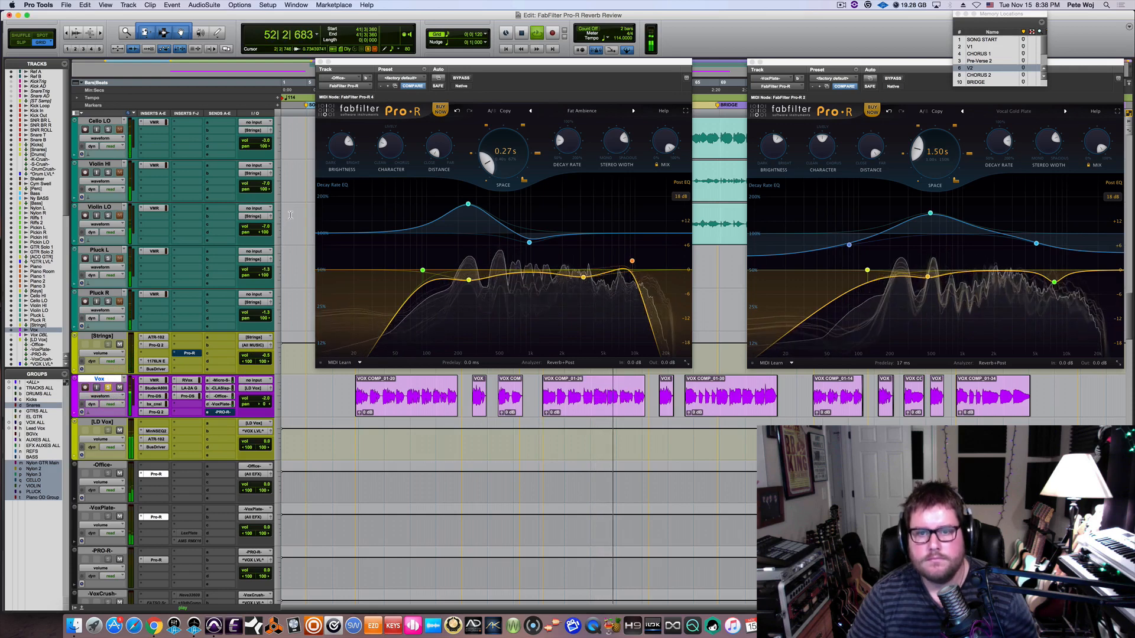
key("space")
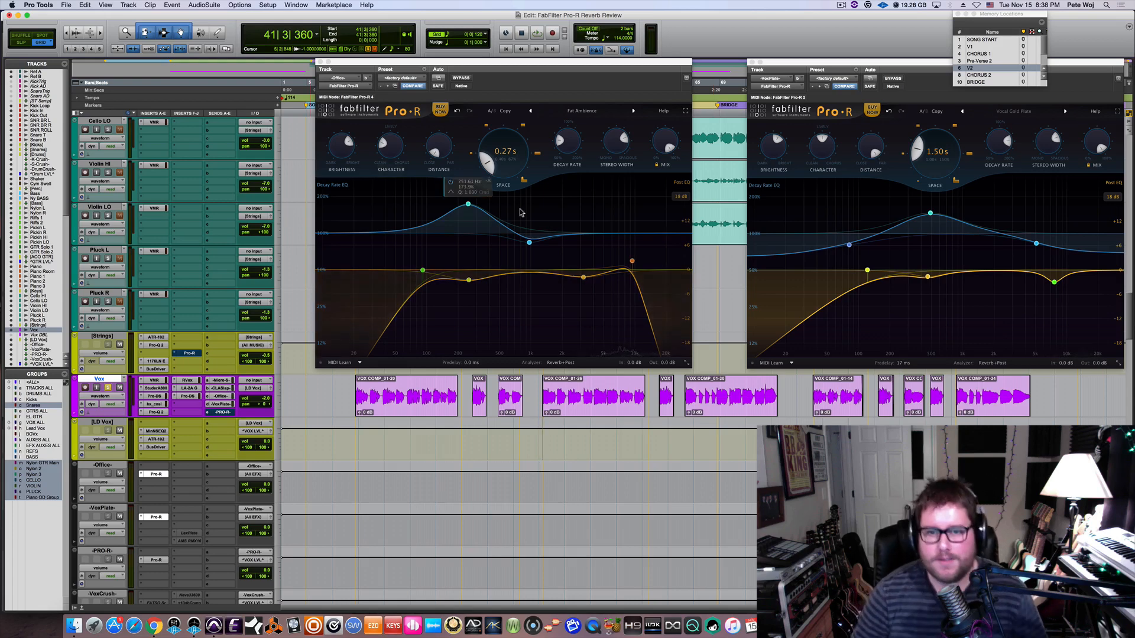
Enlarge the Office track's Pro-R interface to Large and return it to Medium
left_click(686, 364)
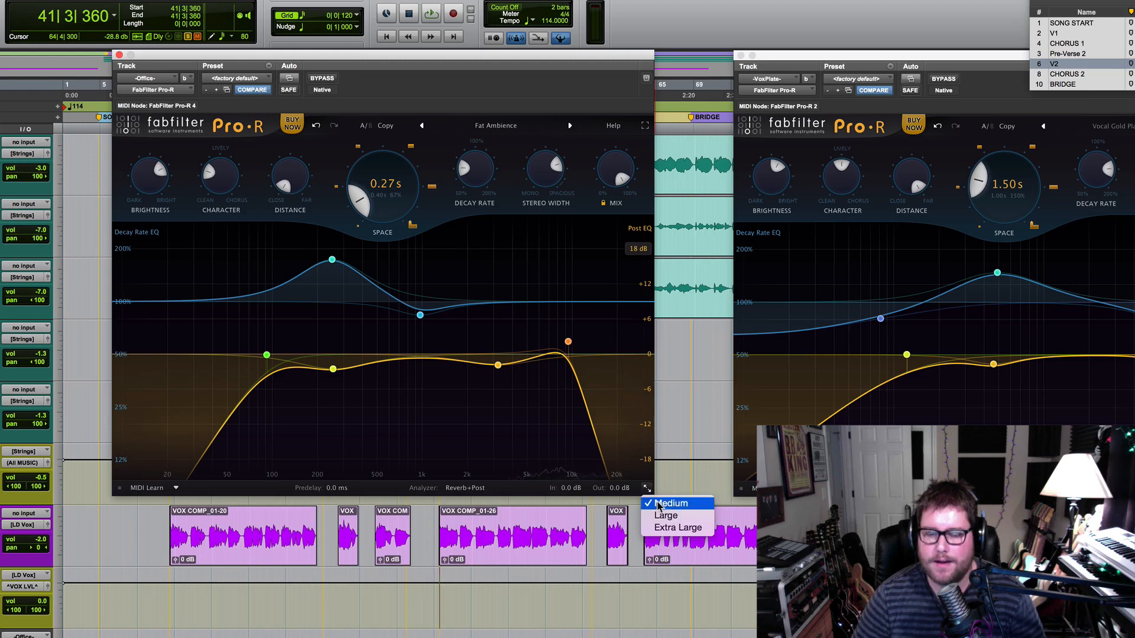
left_click(689, 520)
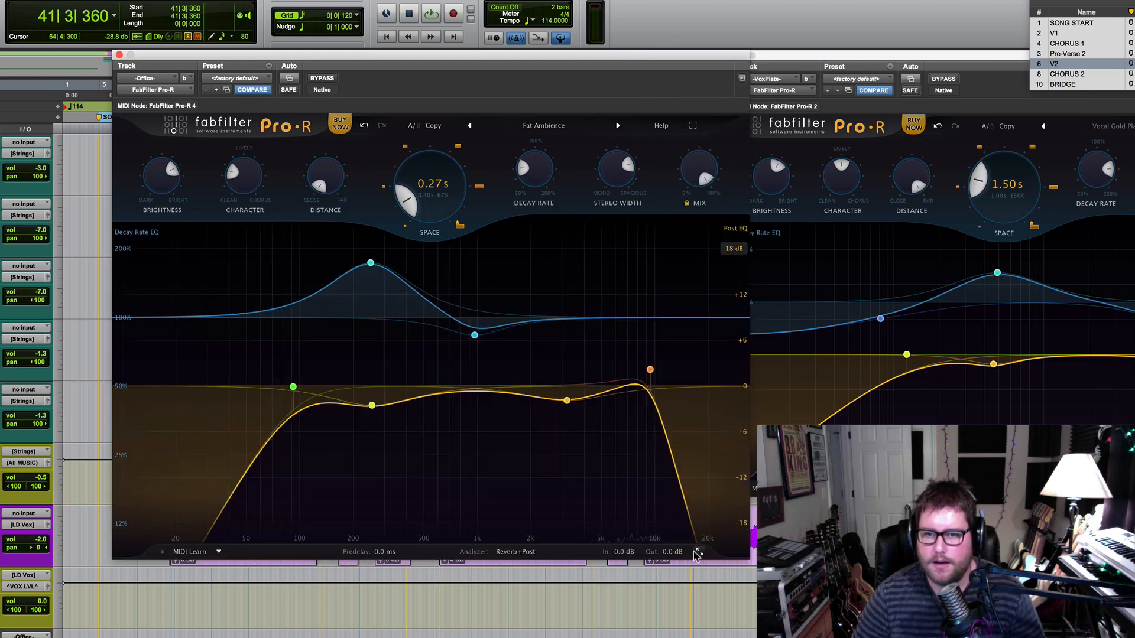
left_click(699, 551)
left_click(722, 567)
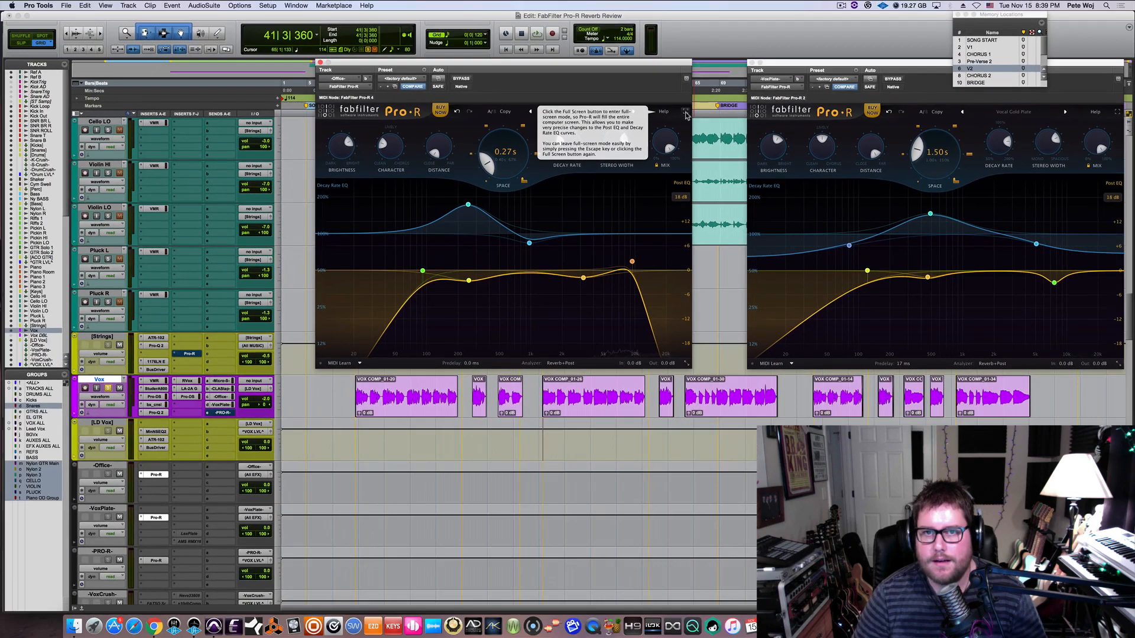
Show the Office track's Pro-R full screen and browse its preset categories, including Medium and Ambience, without loading another preset
left_click(686, 112)
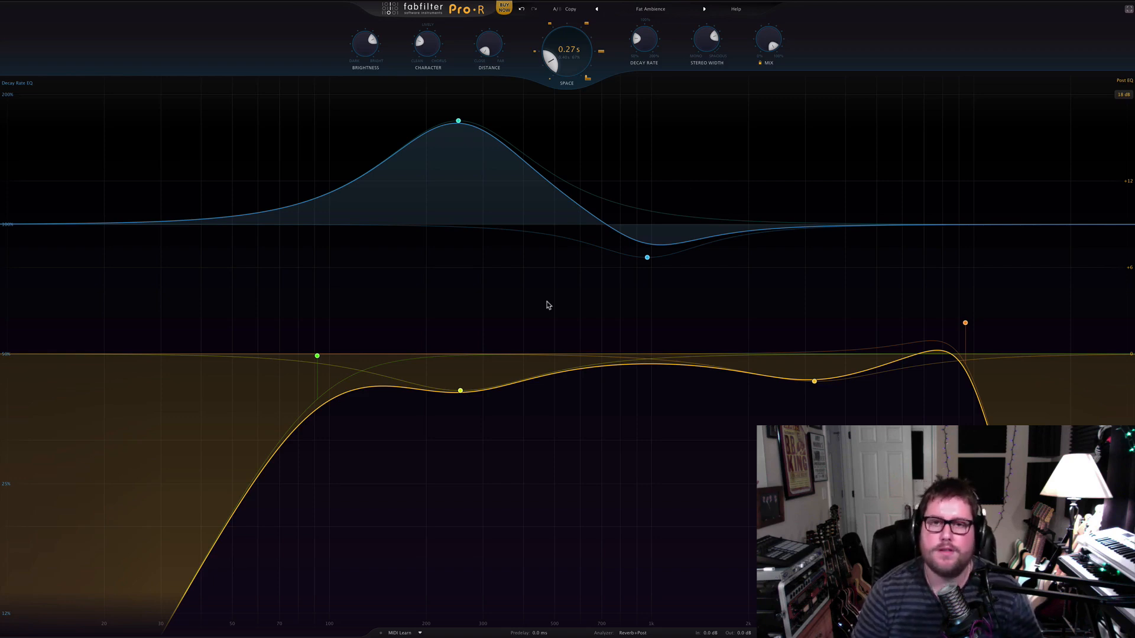
left_click(658, 12)
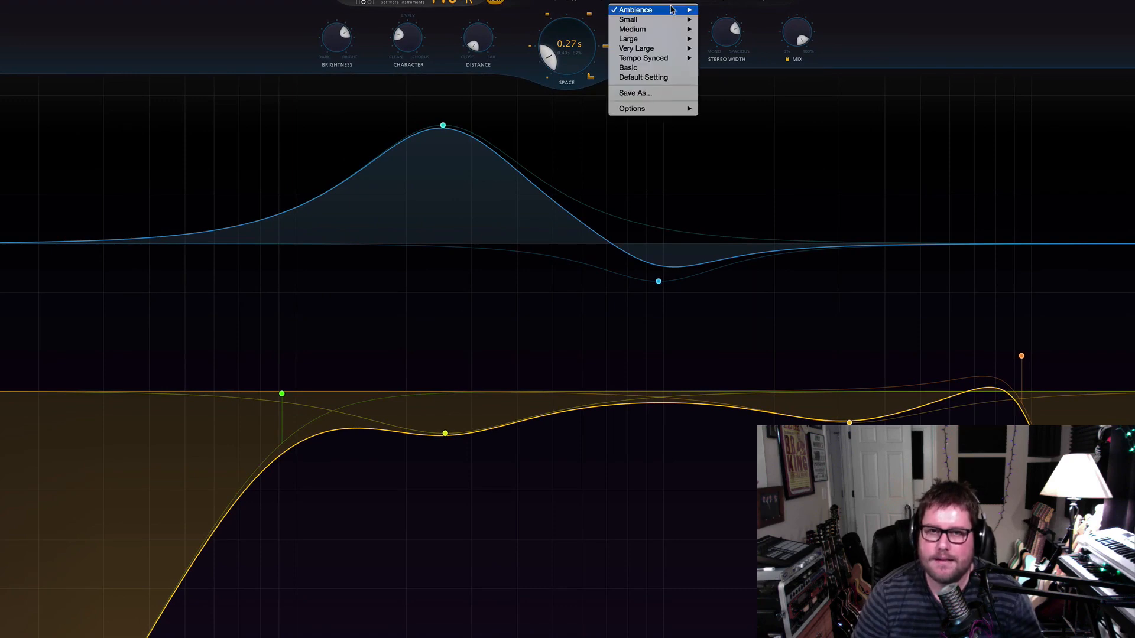
mouse_move(668, 19)
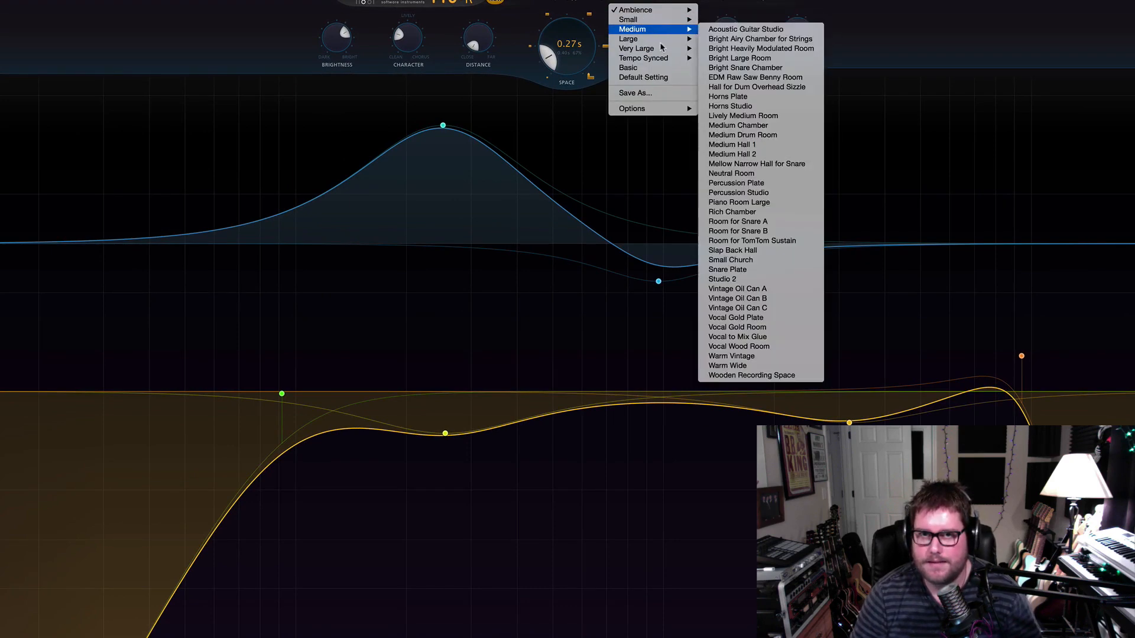
mouse_move(665, 59)
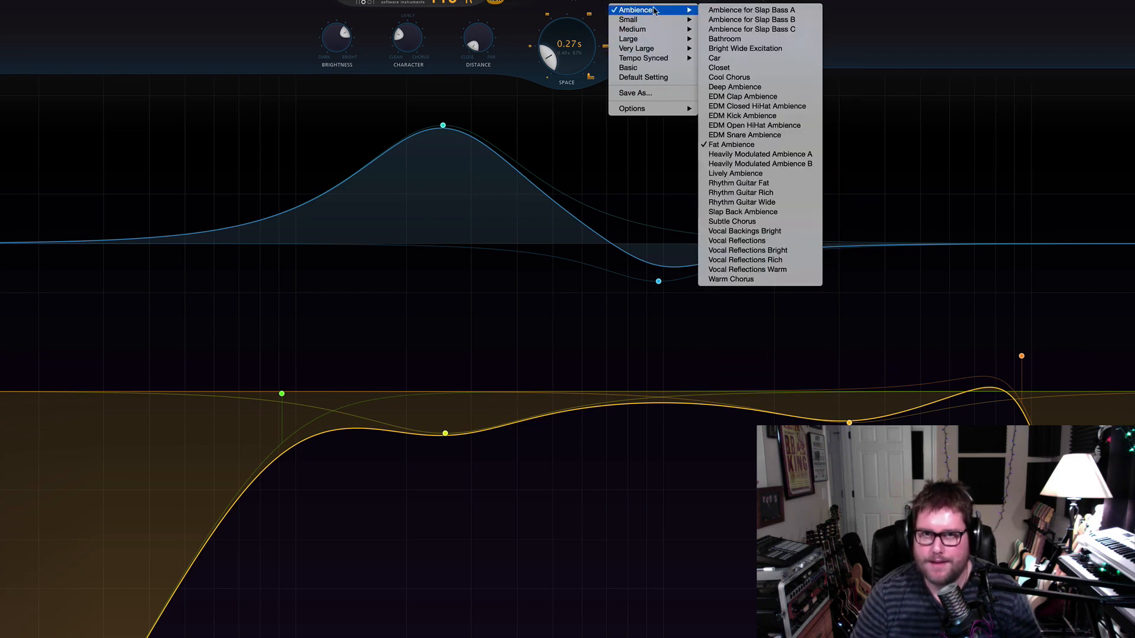
left_click(937, 29)
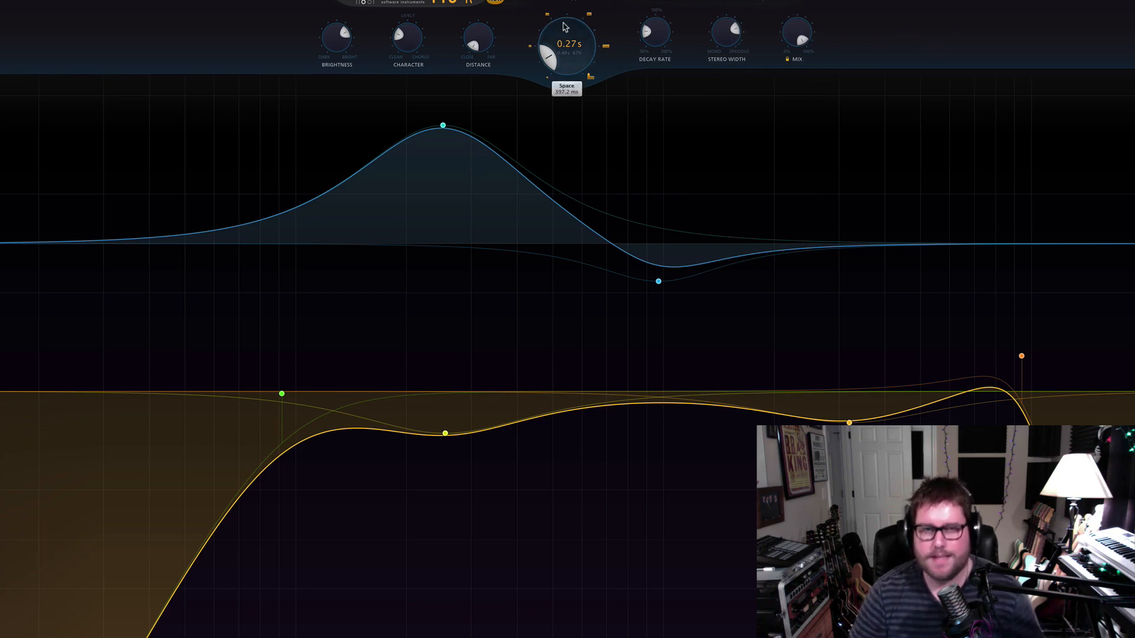
Raise the reverb's Decay Rate to about 177% and bring it back down to about 68%
mouse_move(559, 32)
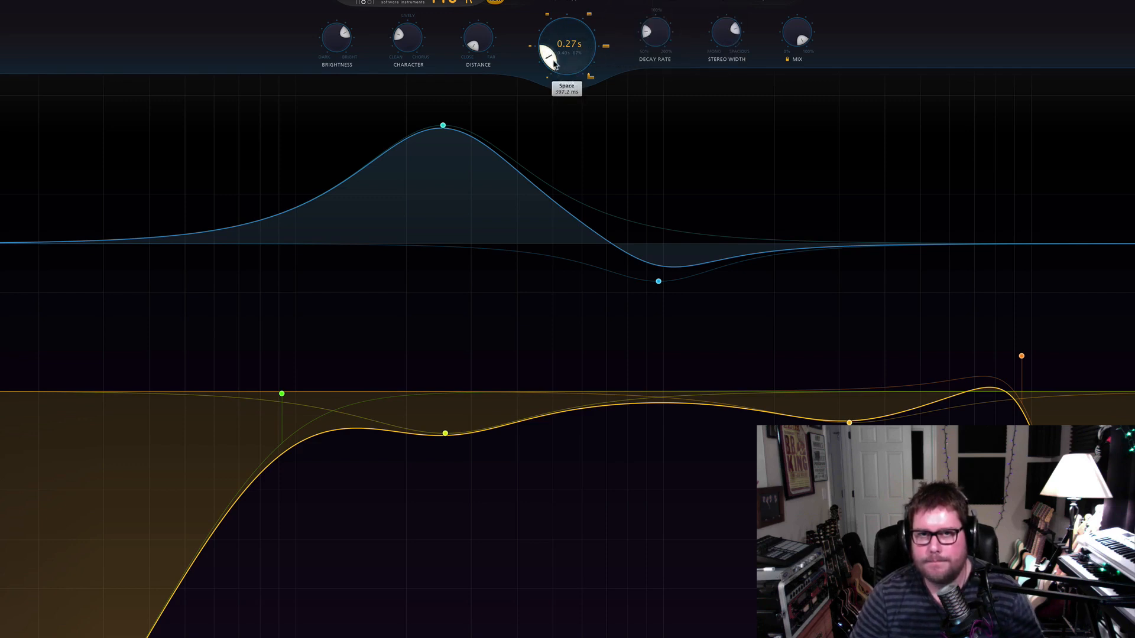
mouse_move(593, 53)
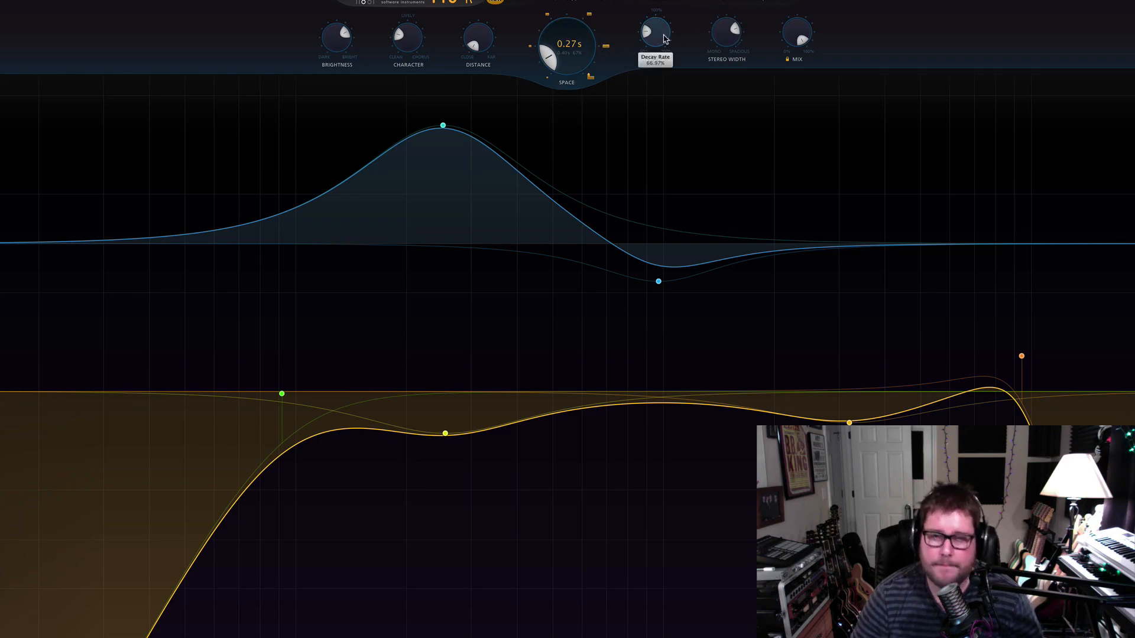
mouse_move(666, 25)
left_mouse_down()
mouse_move(667, 2)
mouse_move(660, 34)
mouse_move(655, 9)
left_mouse_up()
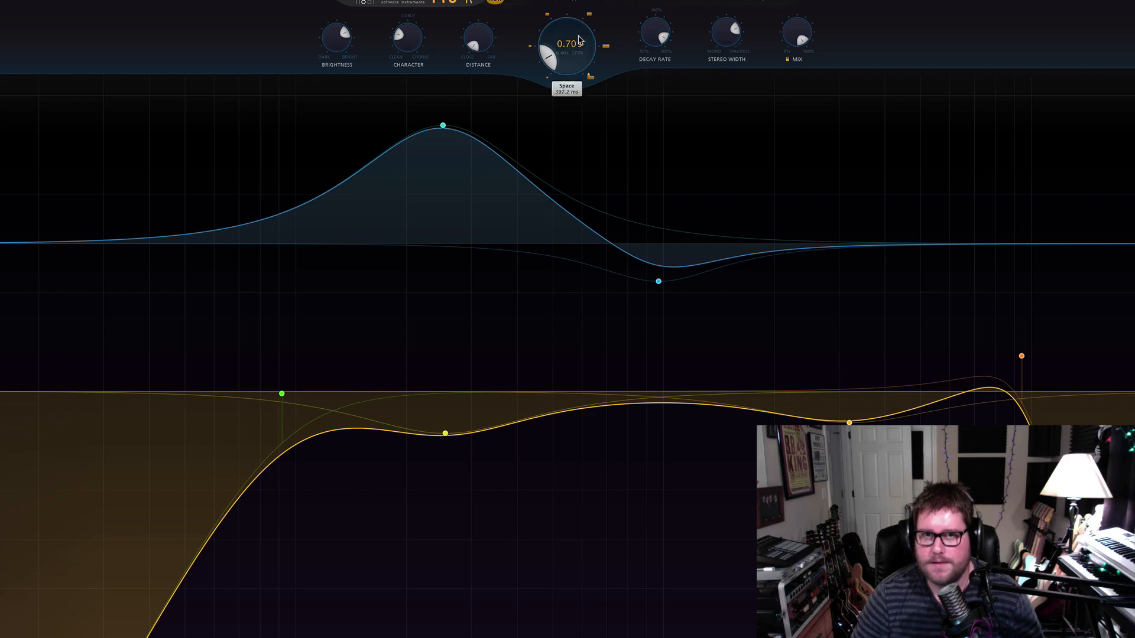
mouse_move(653, 36)
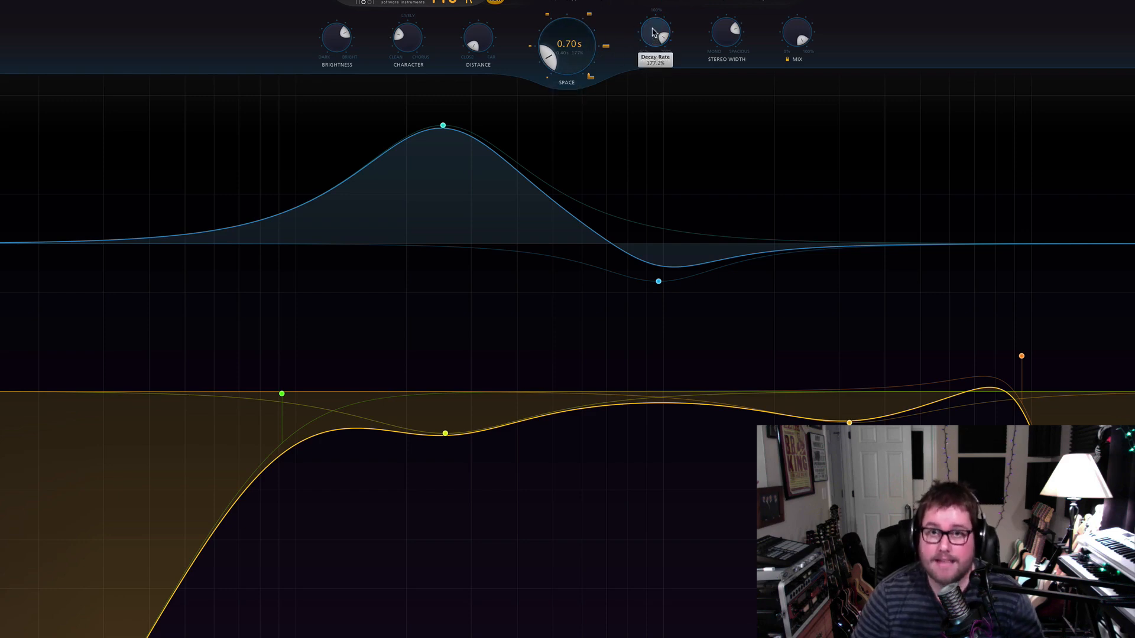
mouse_move(654, 35)
left_mouse_down()
mouse_move(647, 92)
mouse_move(658, 72)
left_mouse_up()
mouse_move(660, 33)
left_mouse_down()
mouse_move(656, 1)
mouse_move(657, 23)
left_mouse_up()
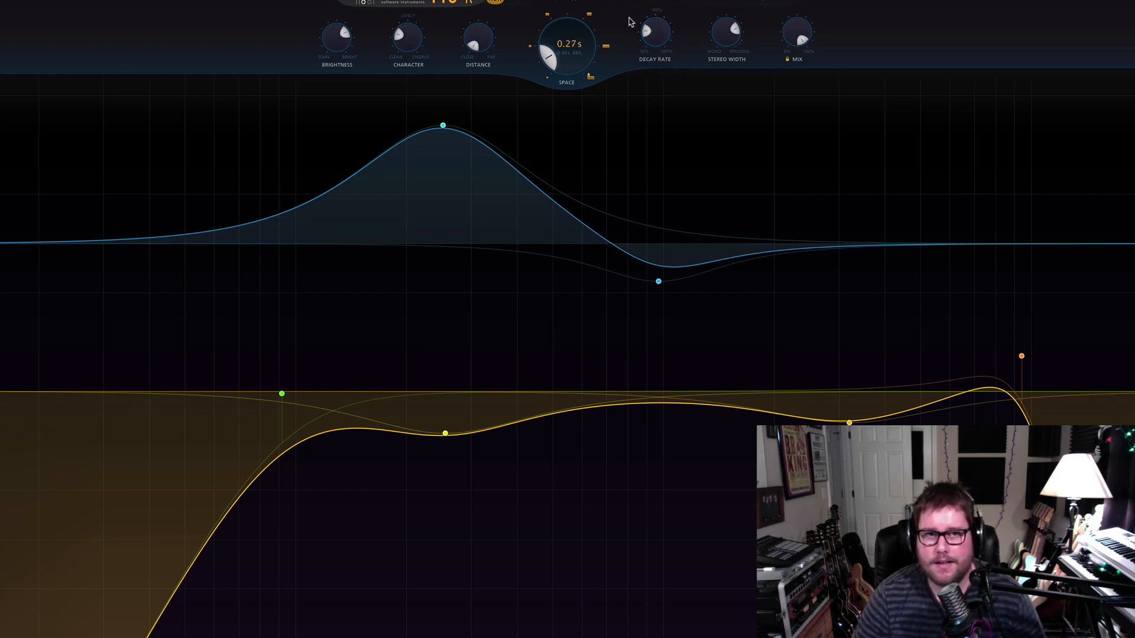
Sync the predelay to the host tempo at a 1/4 note and shorten it to a 1/8 note
mouse_move(727, 30)
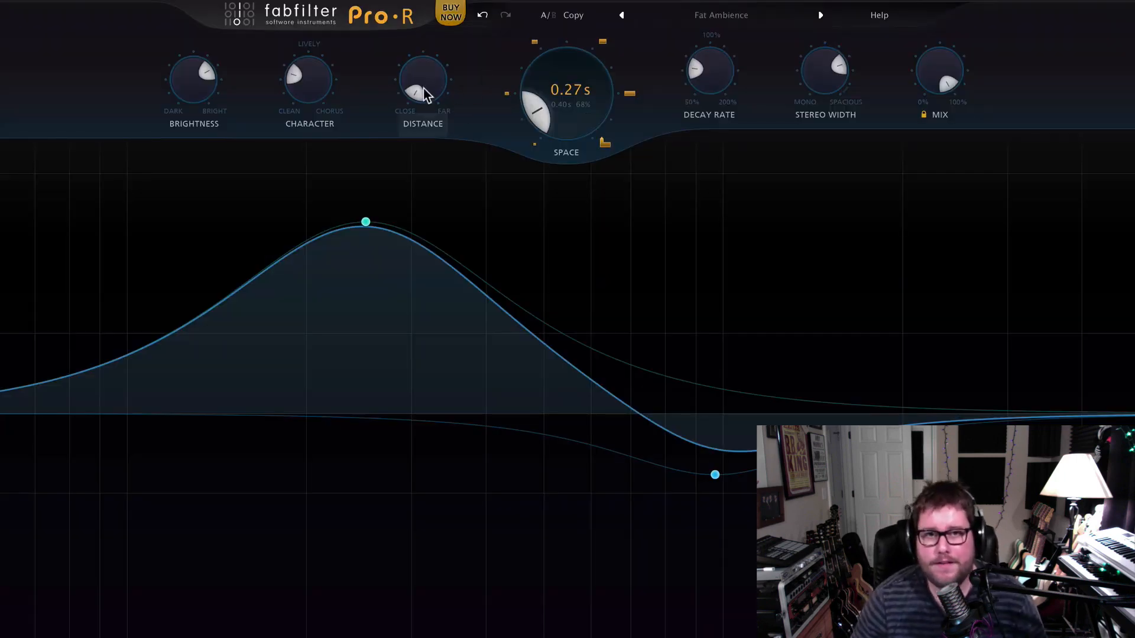
mouse_move(481, 44)
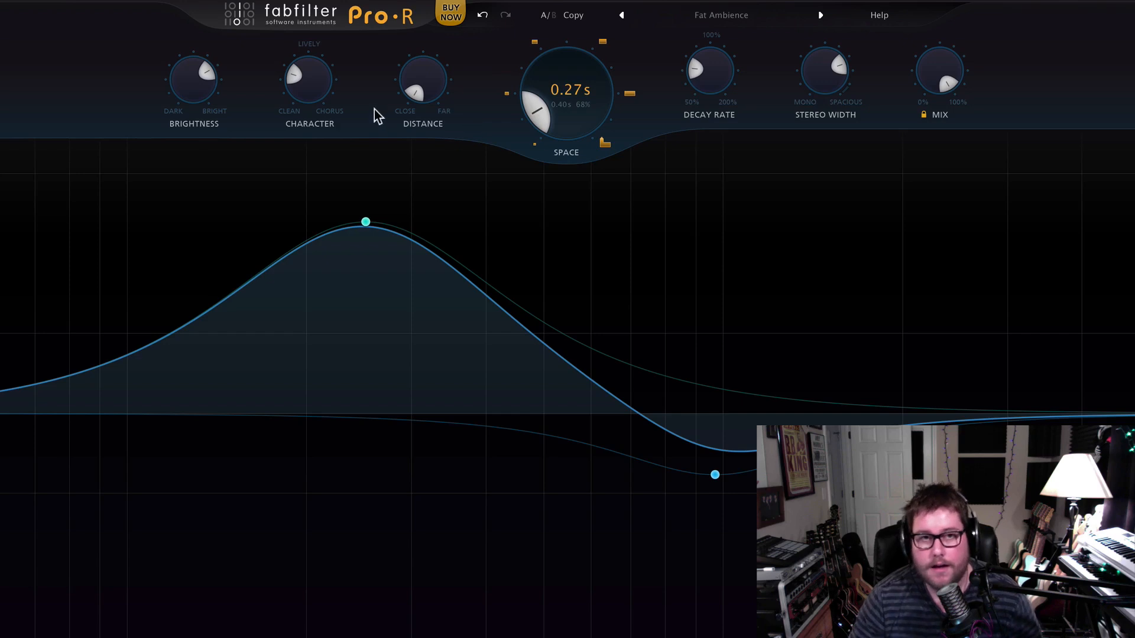
mouse_move(313, 87)
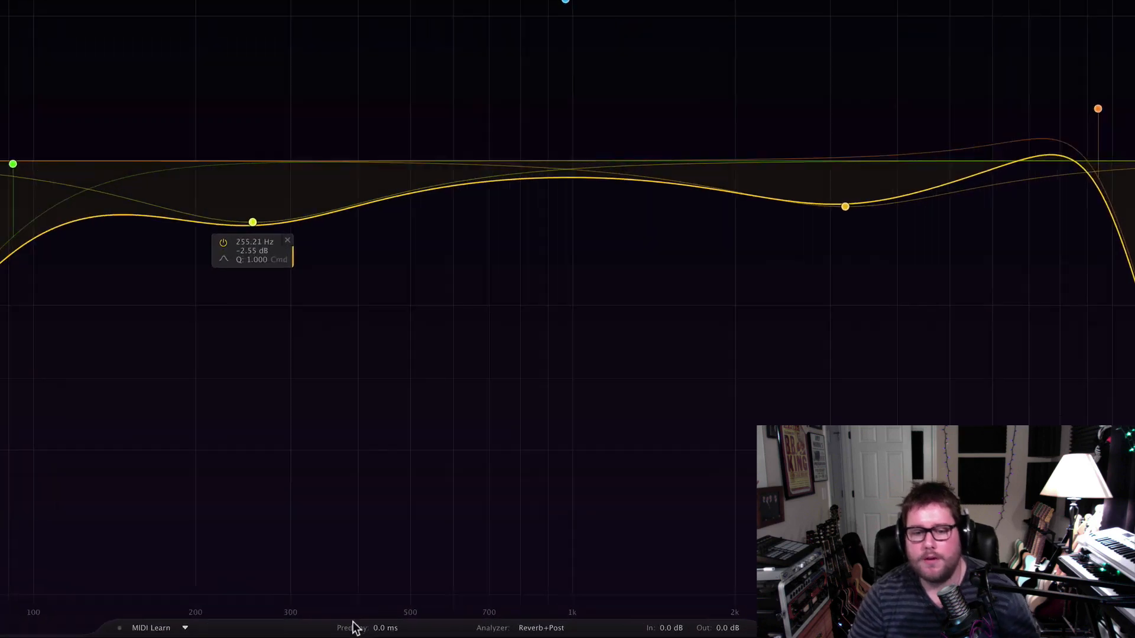
mouse_move(355, 628)
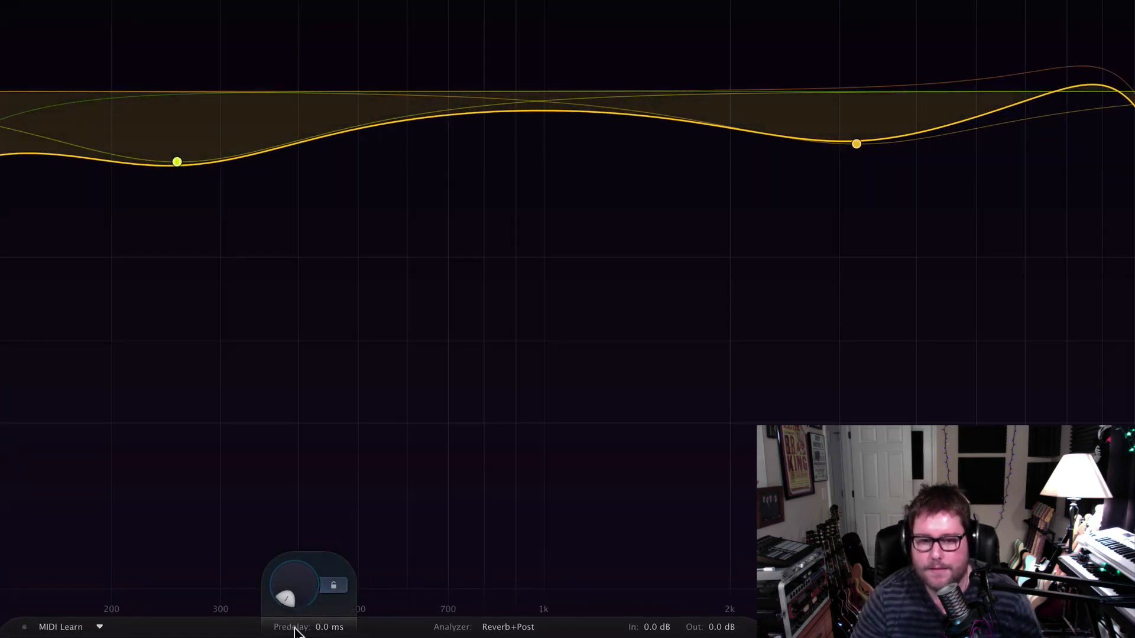
mouse_move(296, 585)
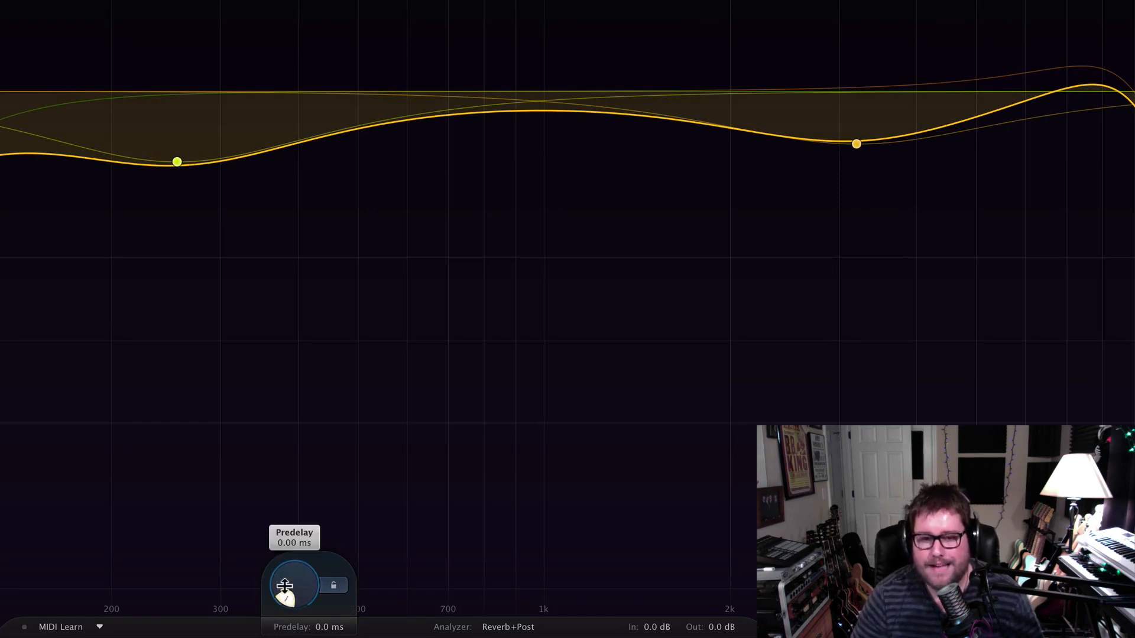
left_click(335, 585)
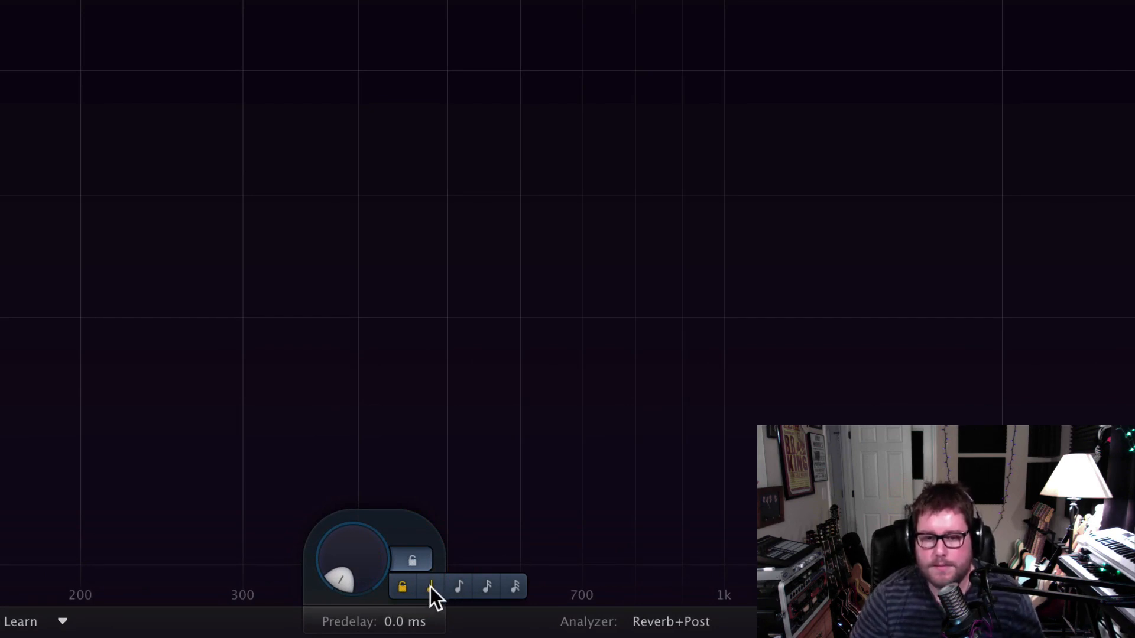
left_click(428, 587)
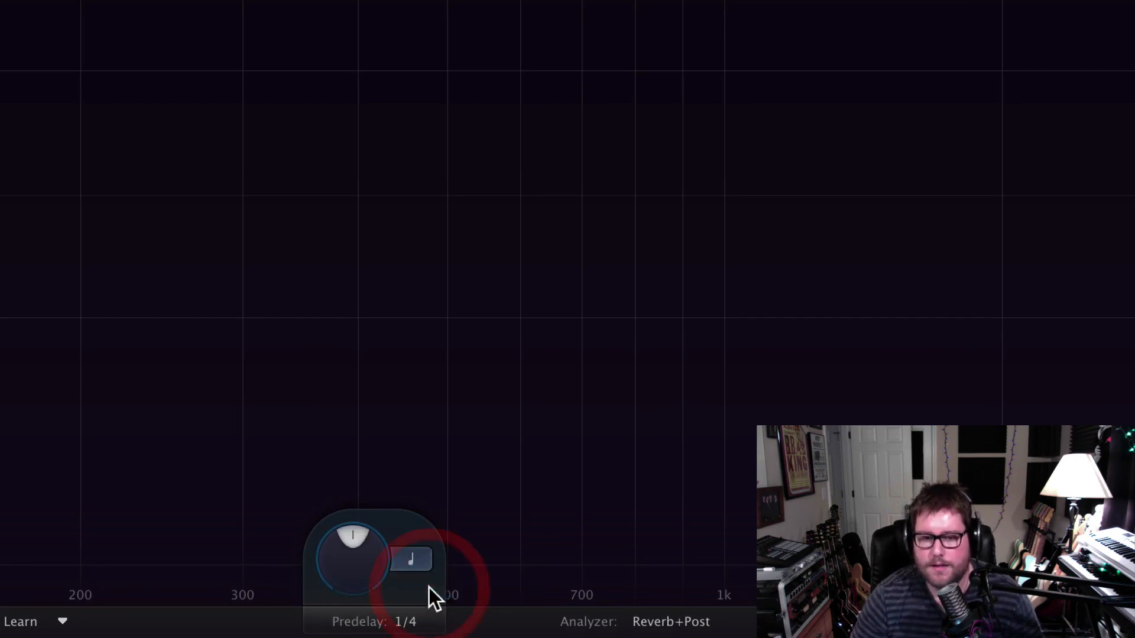
left_click(413, 556)
left_click(460, 588)
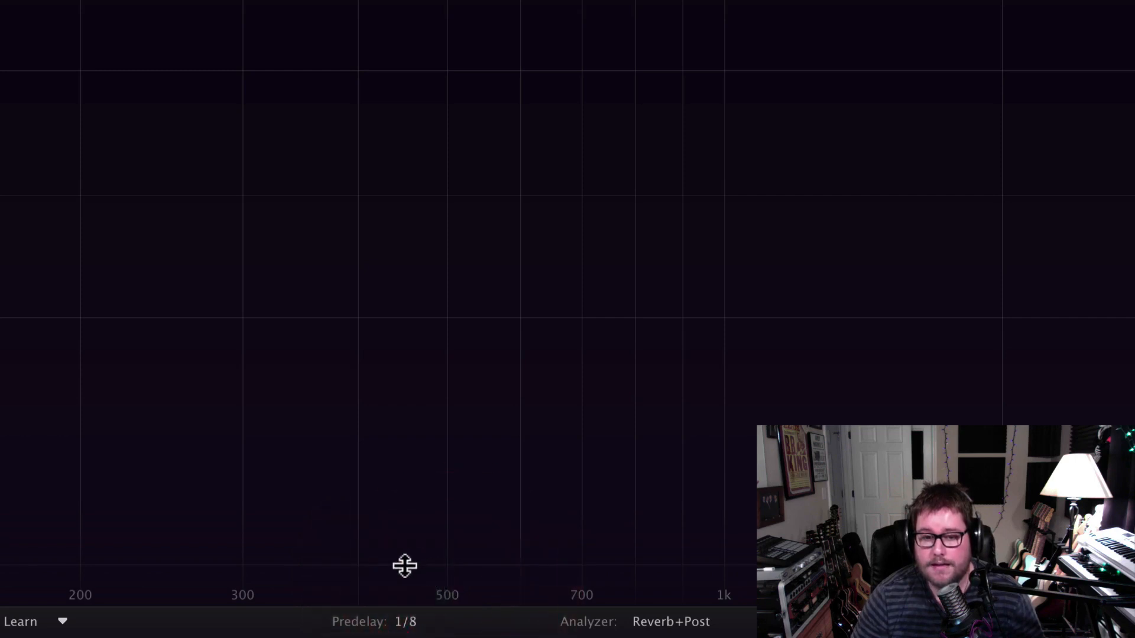
left_click(392, 614)
left_click(409, 617)
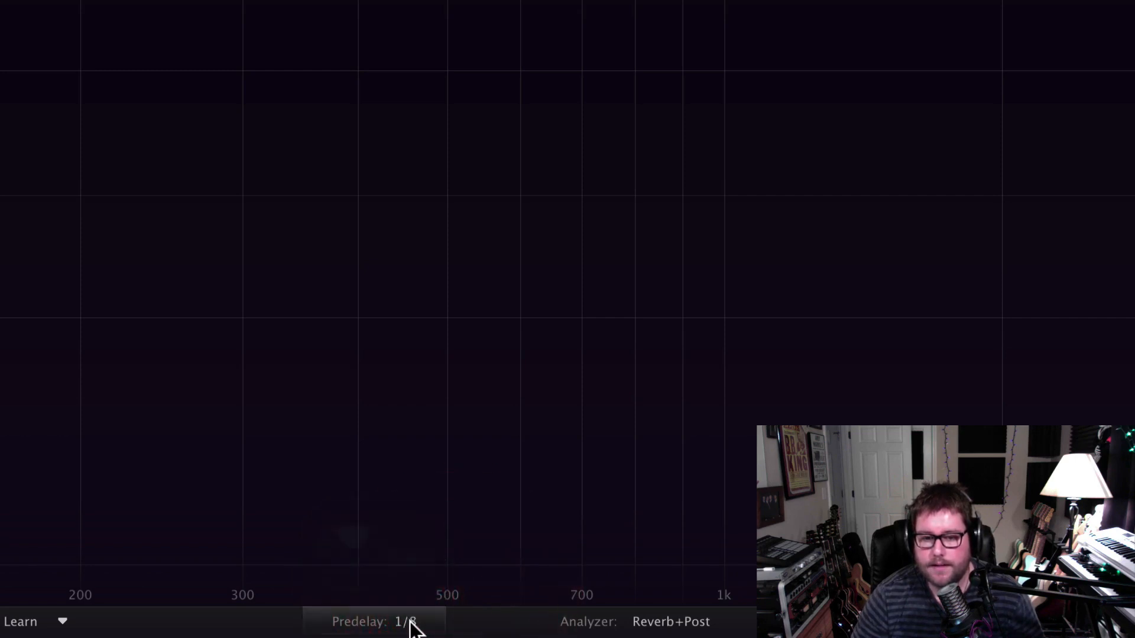
Try the predelay at a 1/16 note and the shortest note value, and return it to unsynced timing
left_click(412, 622)
left_click(413, 558)
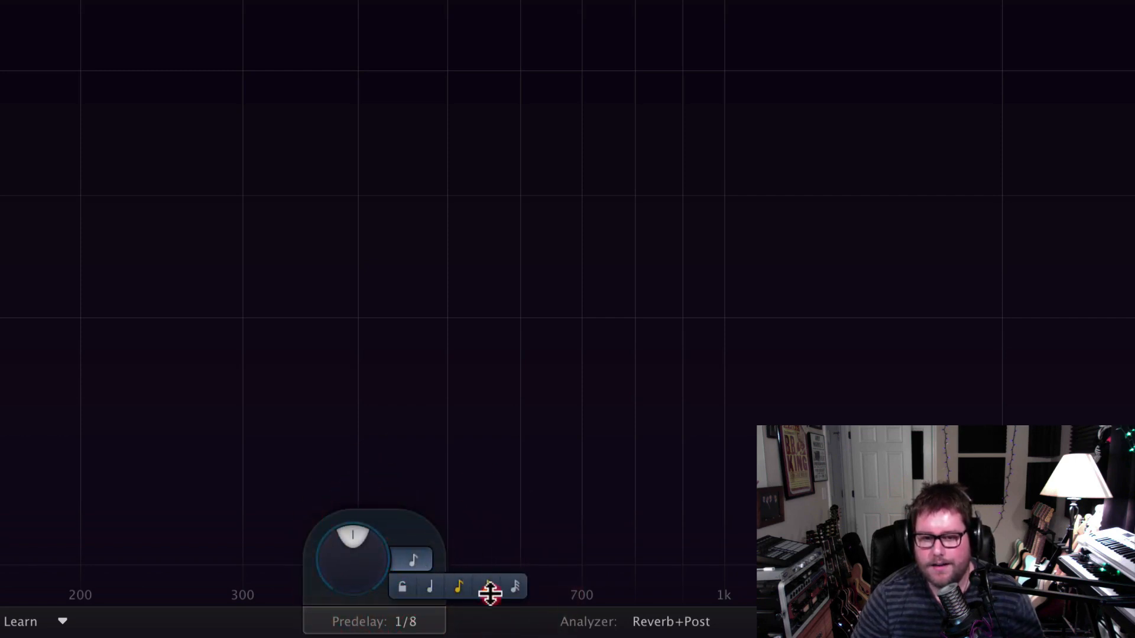
left_click(484, 589)
left_click(412, 558)
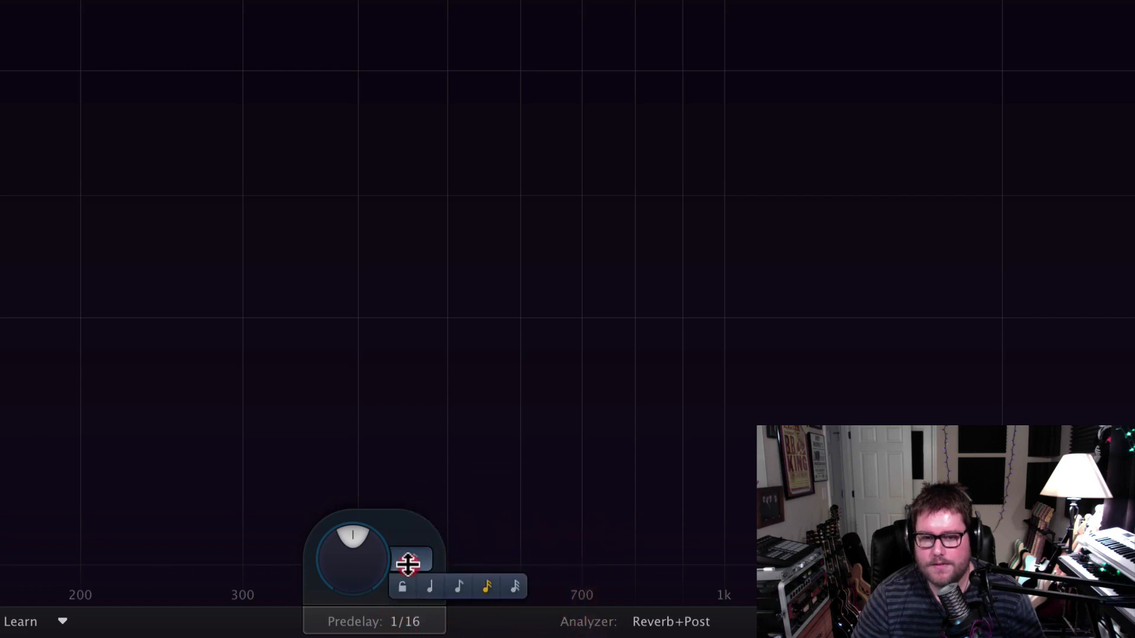
left_click(515, 584)
left_click(424, 557)
left_click(400, 585)
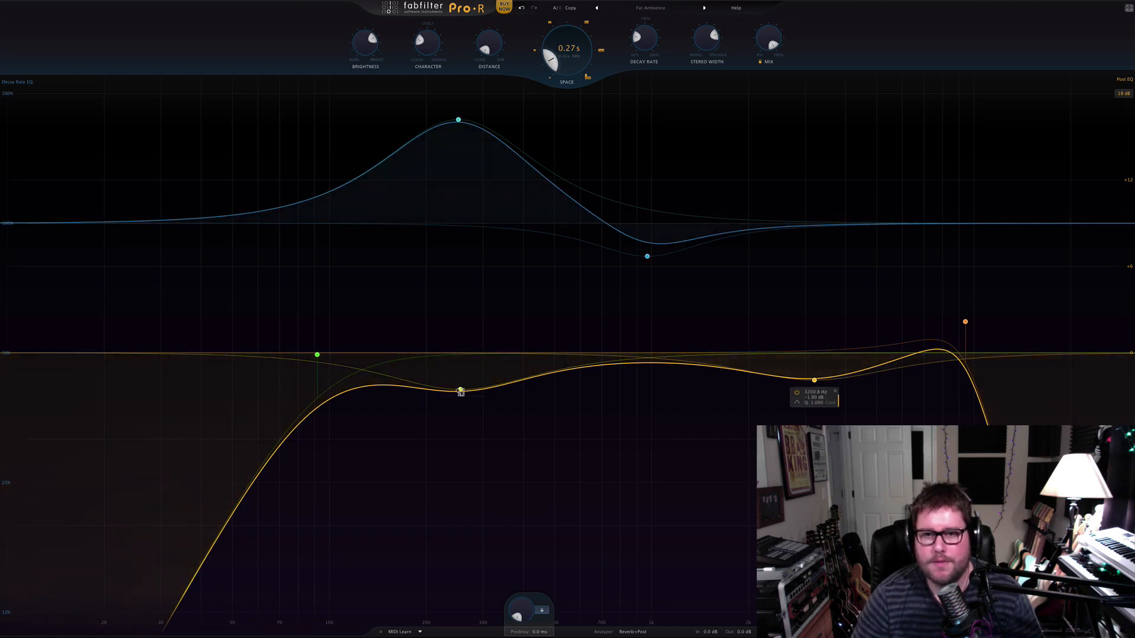
Return Pro-R to its normal window, select the first vocal clip VOX COMP_01-20, and mute the Vox track's sends other than Office
left_click(461, 391)
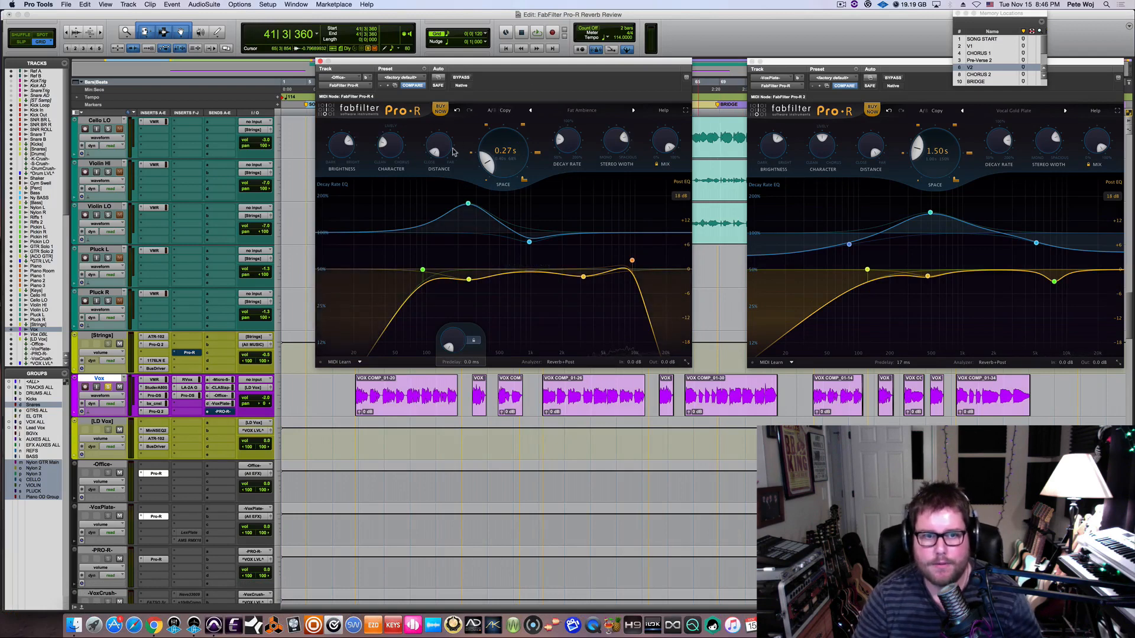
left_click(401, 413)
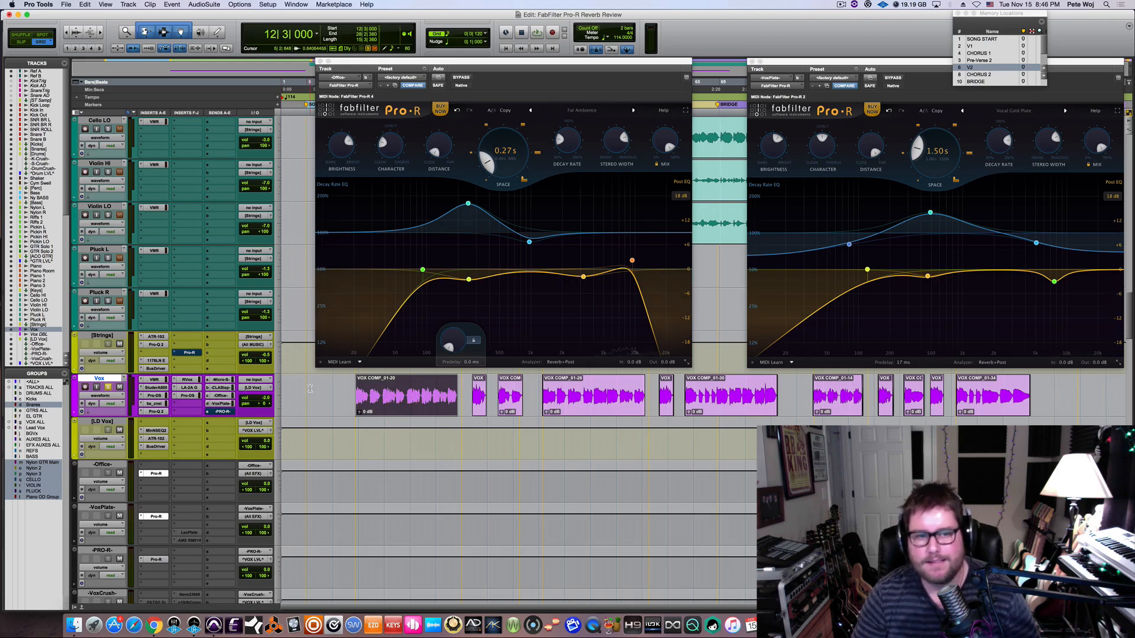
left_click(222, 388, "super")
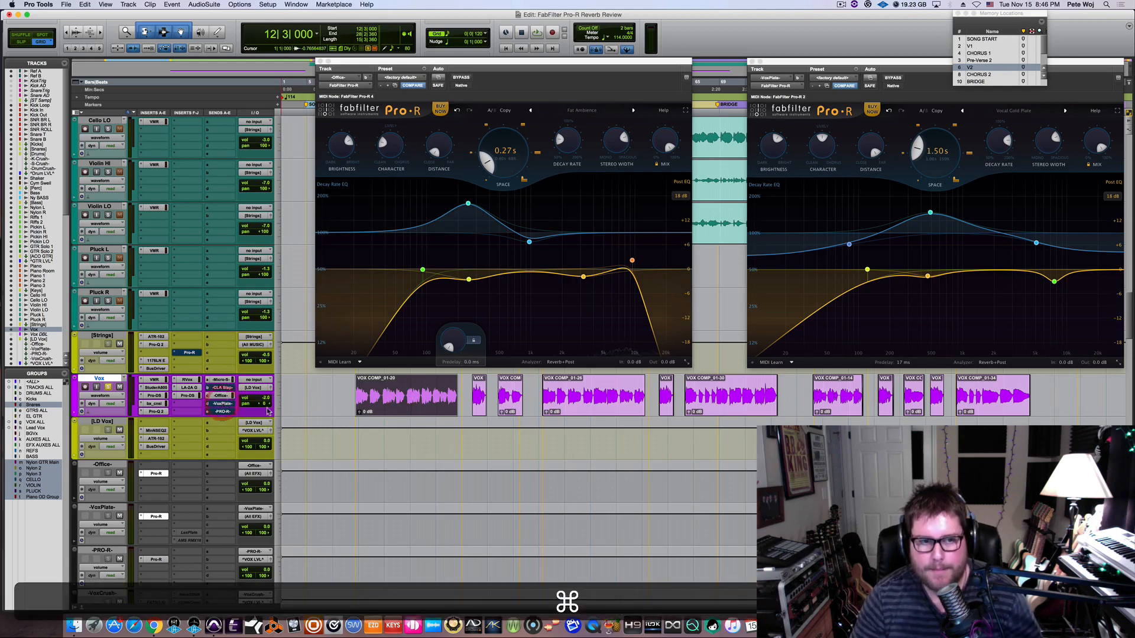
left_click(422, 270)
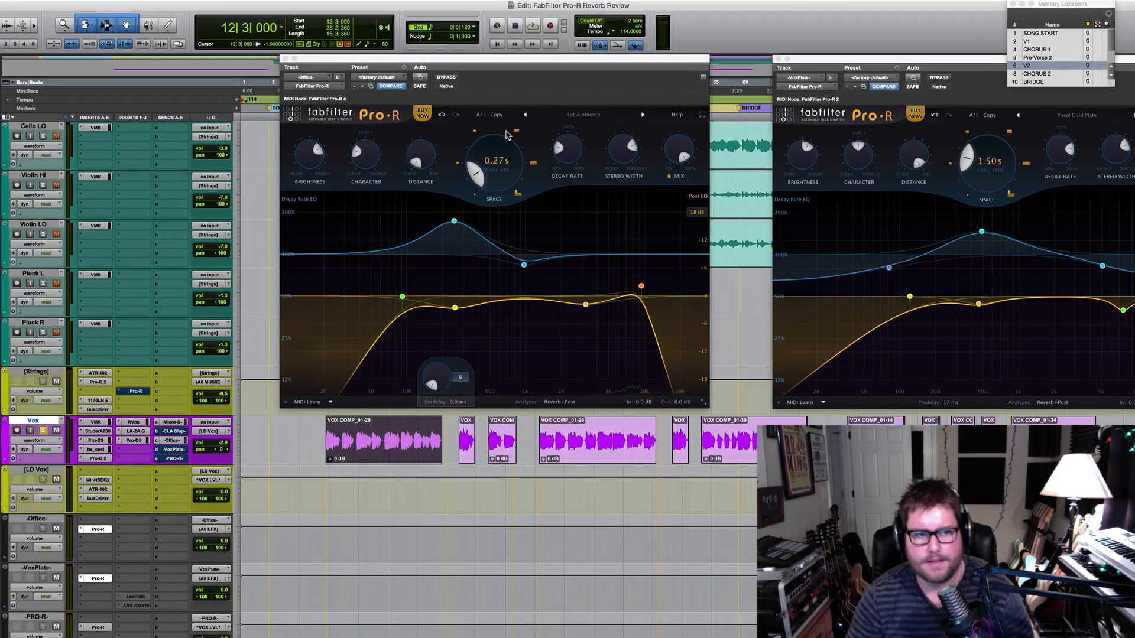
Play the selected vocal through the Office reverb and open the Vox track's Office send fader
mouse_move(492, 153)
key("space")
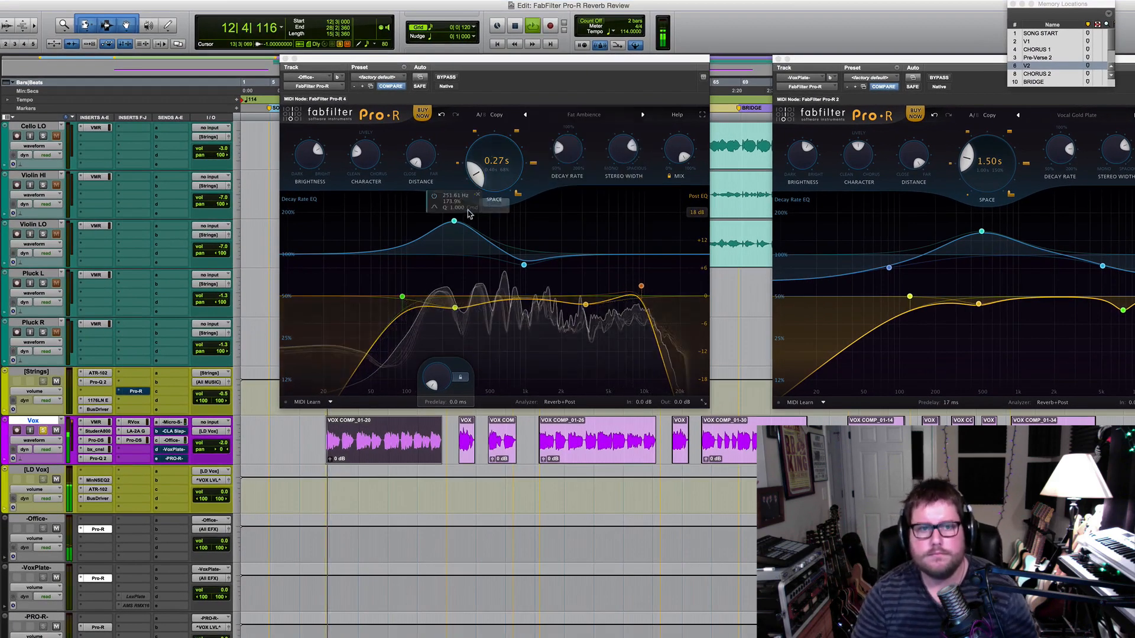
left_click(172, 441)
left_click_drag(294, 381, 290, 384)
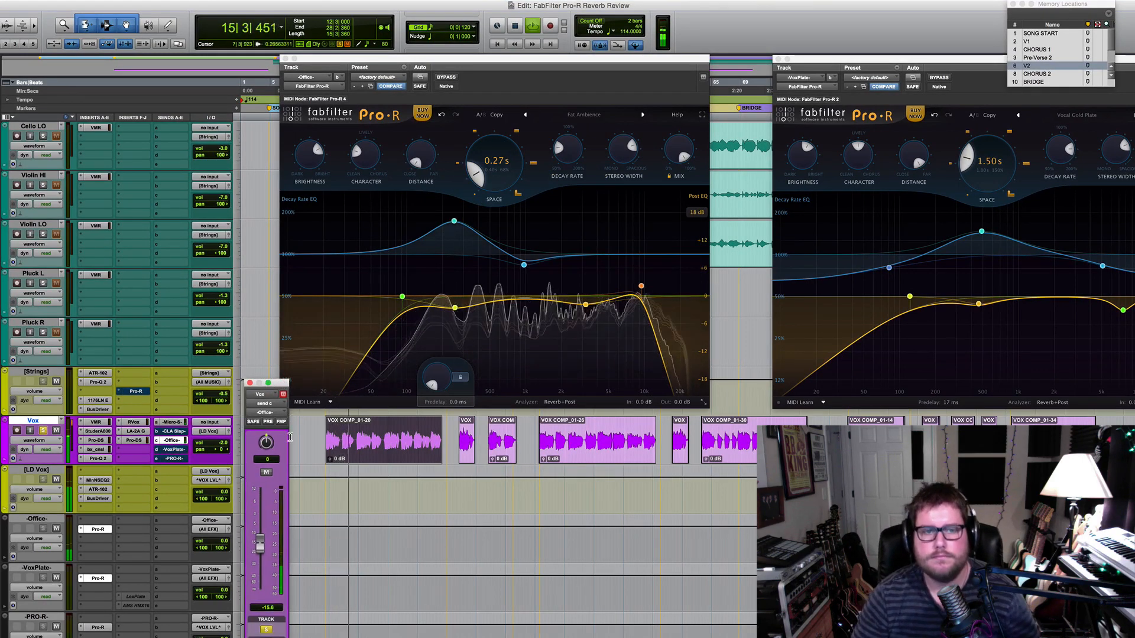
key("space")
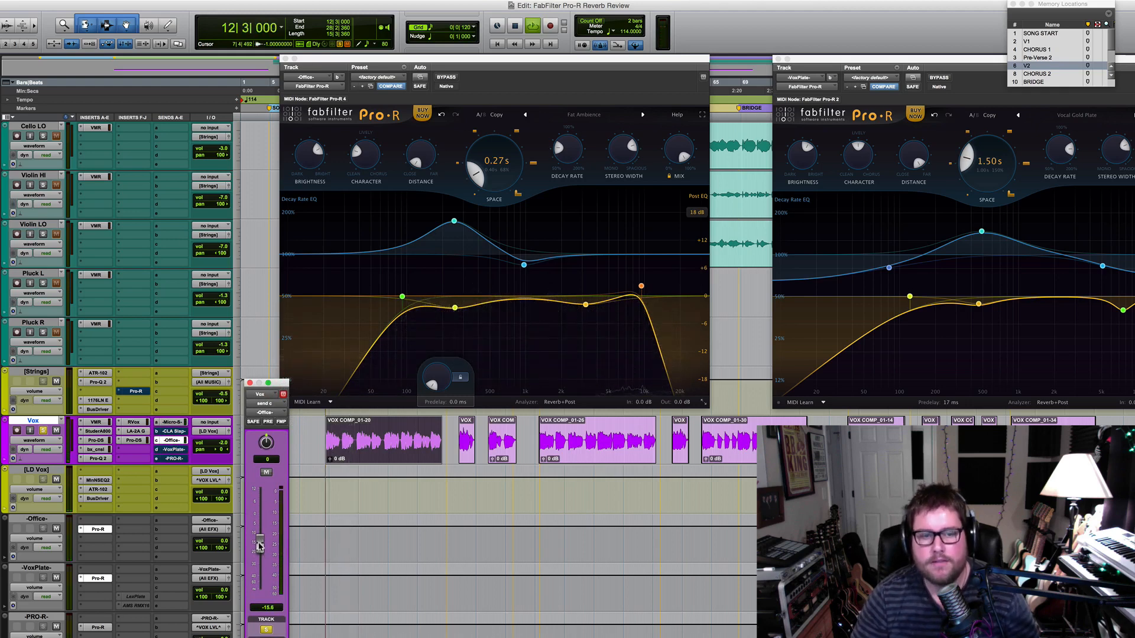
Replay the vocal while raising the Office send to about -3.3 dB, and settle the level at -5.7 dB
key("space")
mouse_move(259, 545)
left_mouse_down()
mouse_move(260, 517)
mouse_move(261, 527)
left_mouse_up()
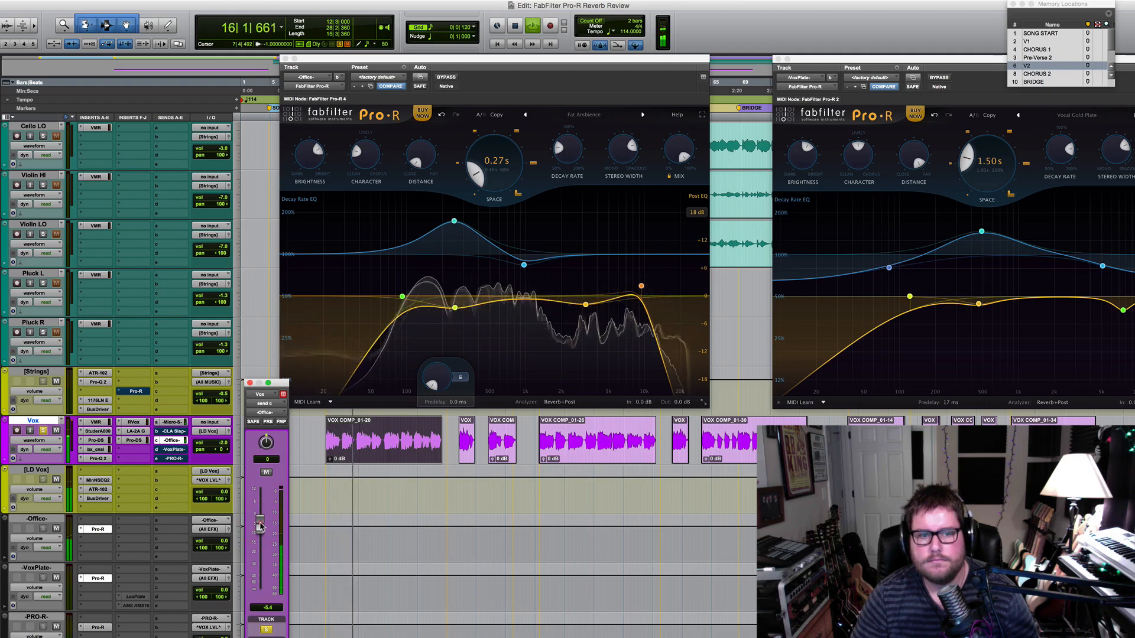
left_click_drag(260, 526, 261, 522)
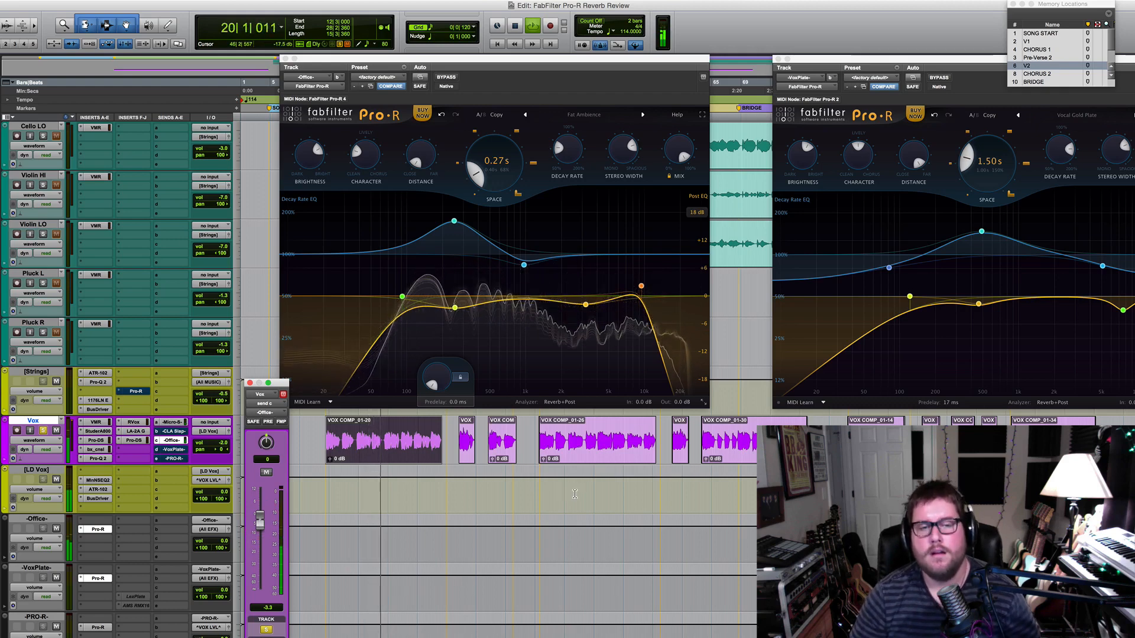
key("space")
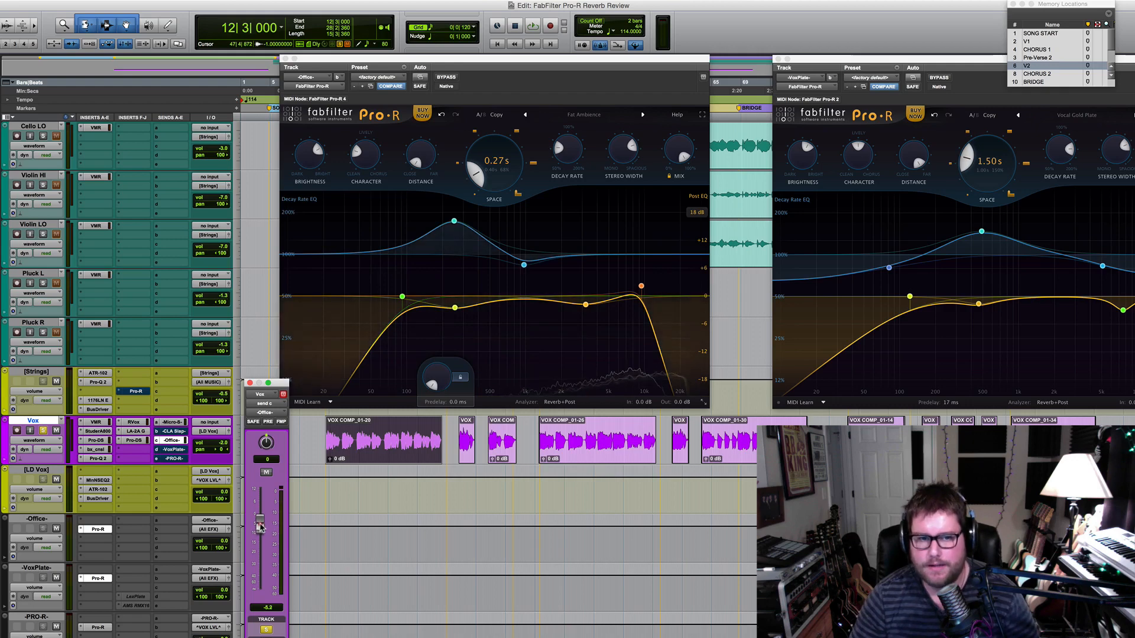
left_click_drag(260, 528, 260, 530)
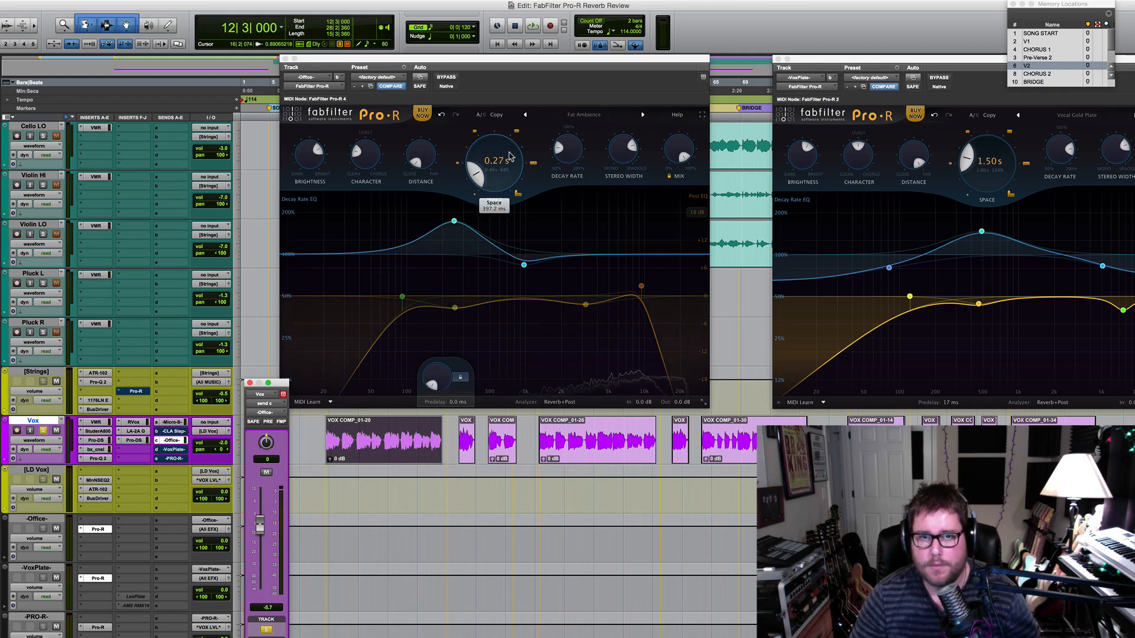
Play the soloed vocal while raising the Office reverb's Space to about 1.18 s and on to 1.74 s
key("space")
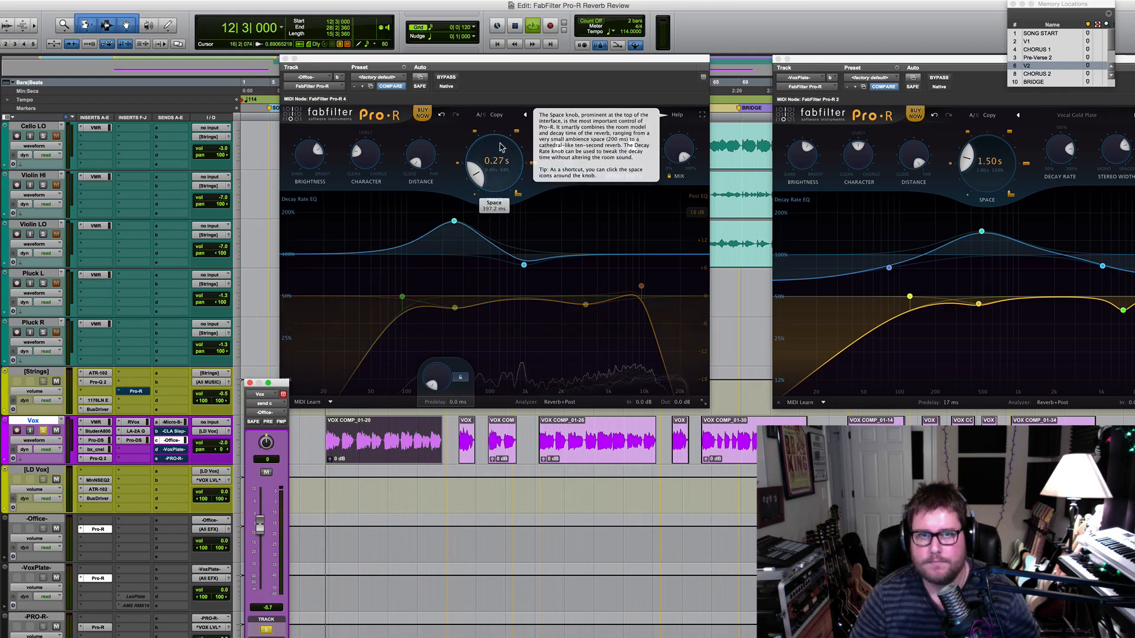
left_click_drag(504, 151, 493, 110)
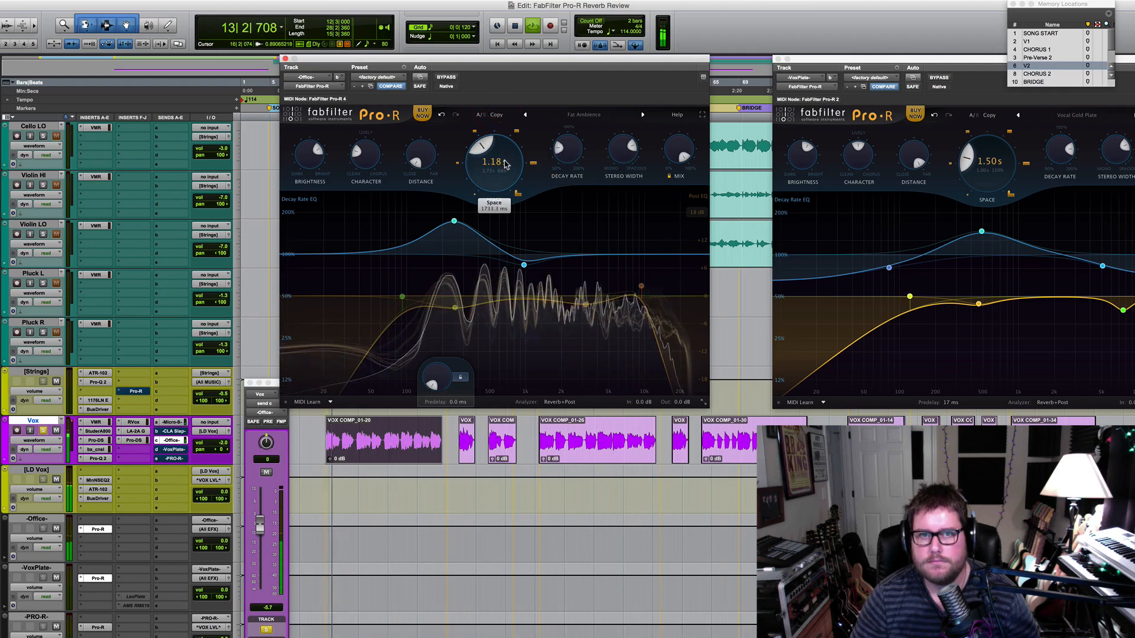
left_click_drag(512, 159, 511, 140)
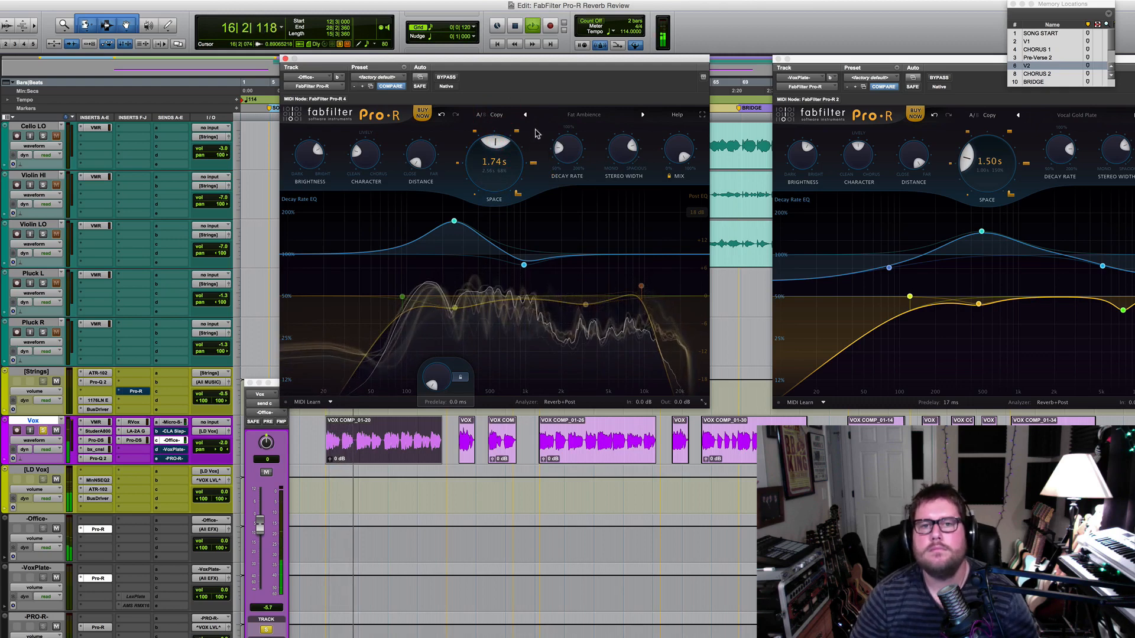
key("space")
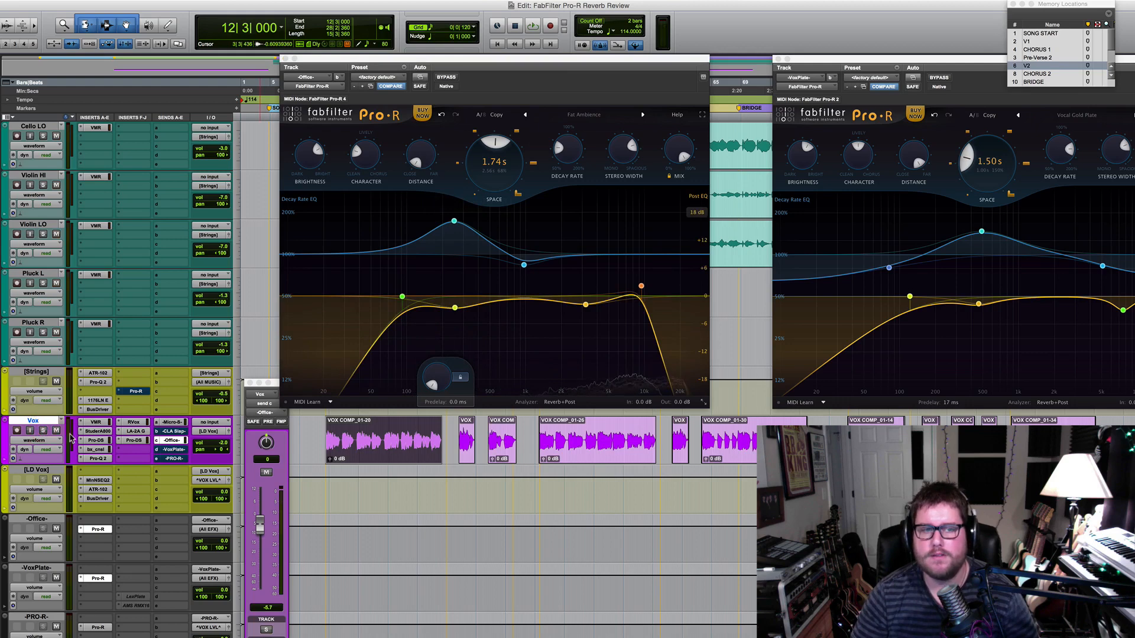
Play the vocal in the full mix while raising the Office reverb's Space to about 2.93 s
key("space")
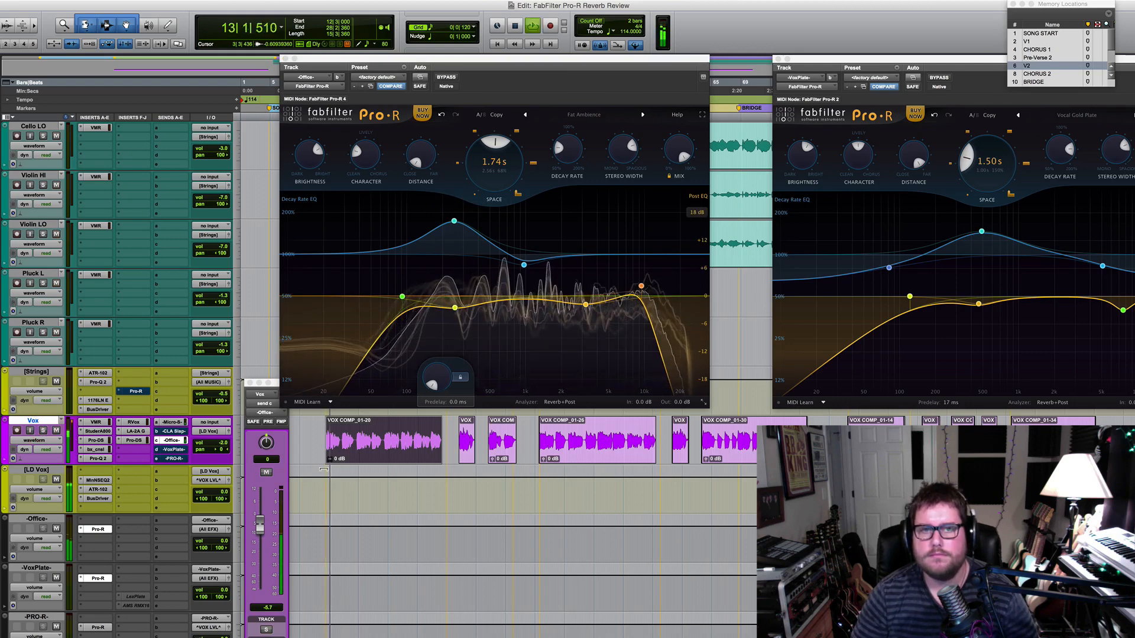
left_click_drag(507, 175, 494, 139)
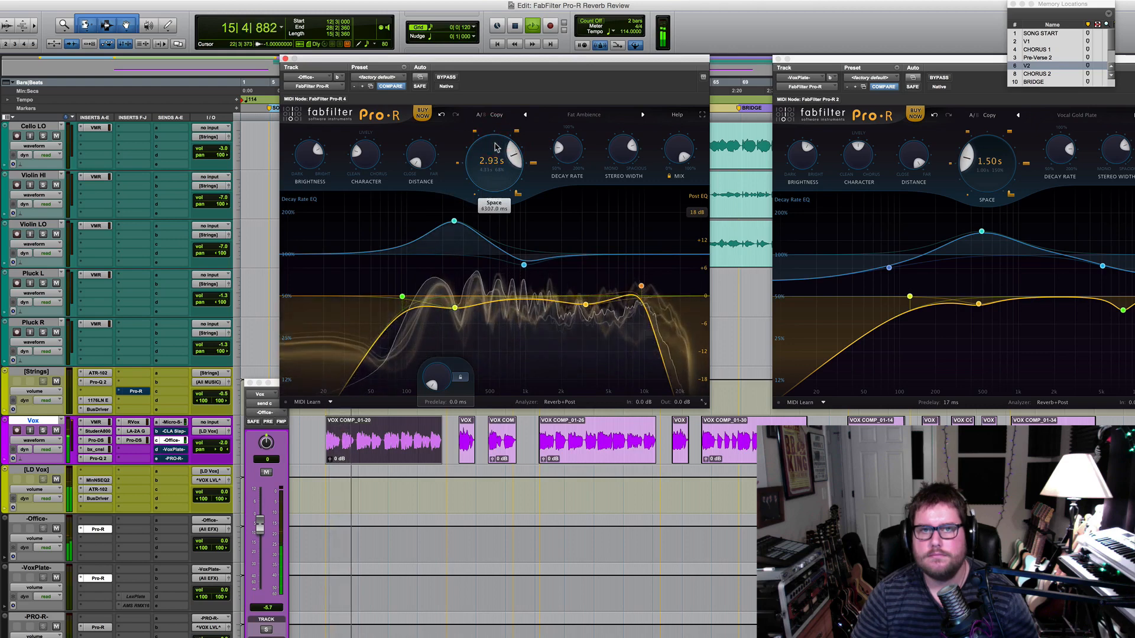
key("space")
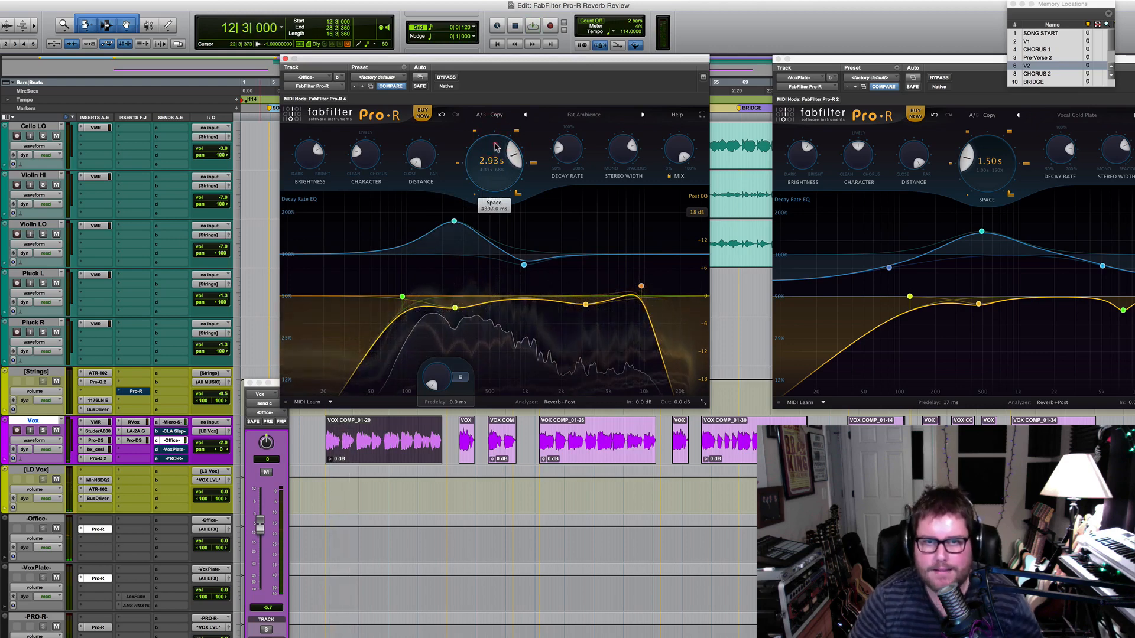
Audition the full mix with the Office reverb's Space lowered to about 0.49 s and 0.35 s
left_click_drag(496, 148, 485, 213)
key("space")
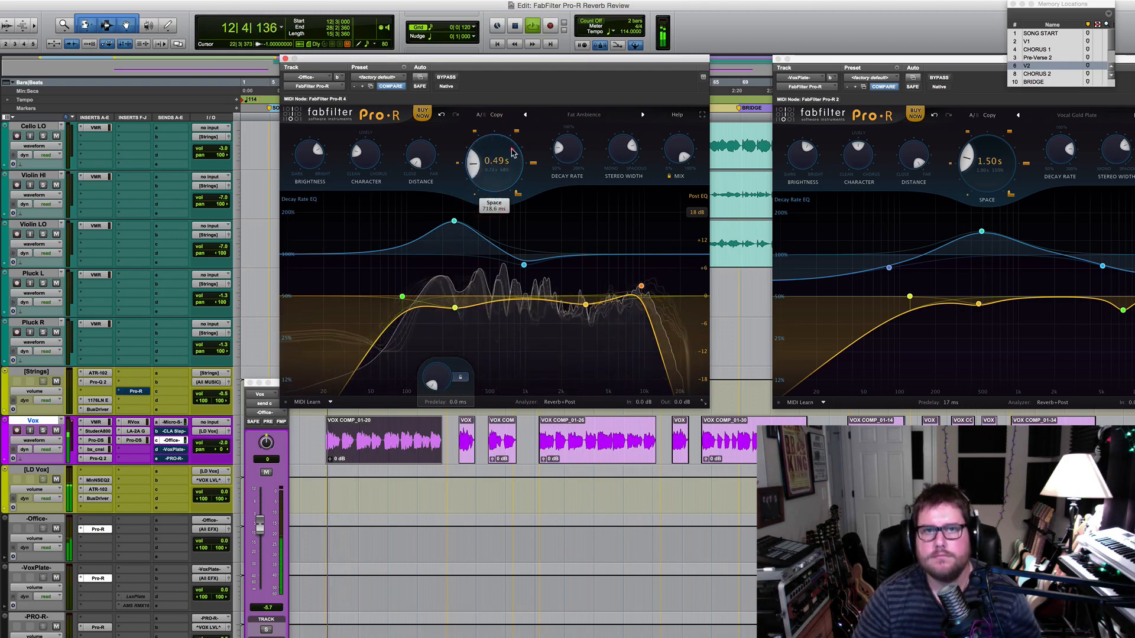
left_click_drag(513, 168, 512, 165)
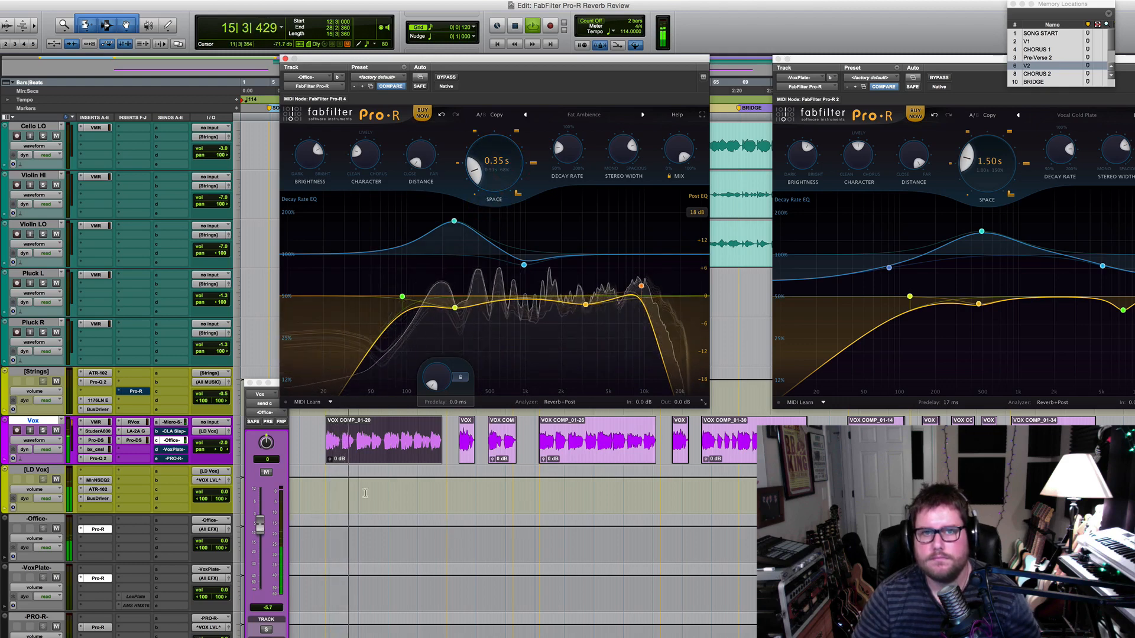
key("space")
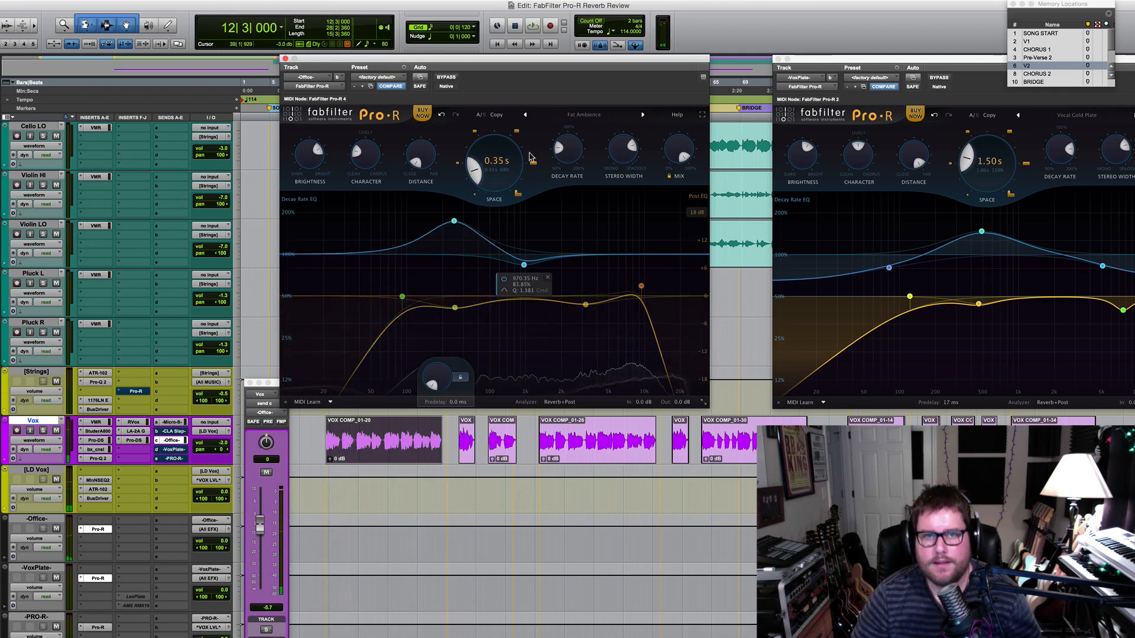
Set the Office reverb's Space to about 1.56 s, start playback and solo the Vox track
mouse_move(497, 158)
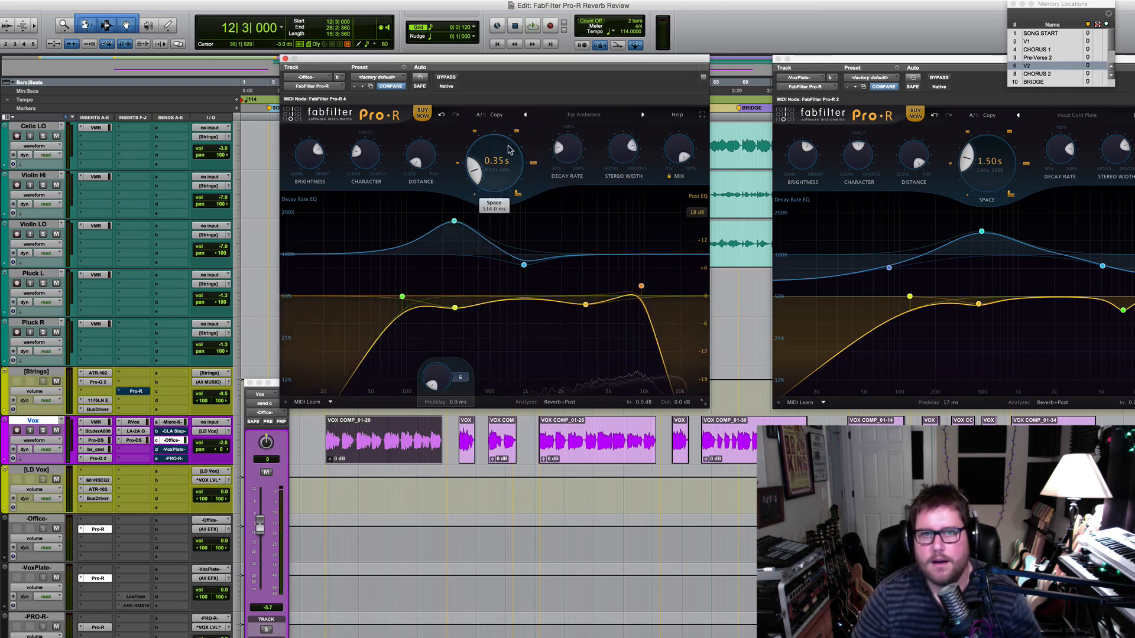
left_click_drag(509, 149, 508, 112)
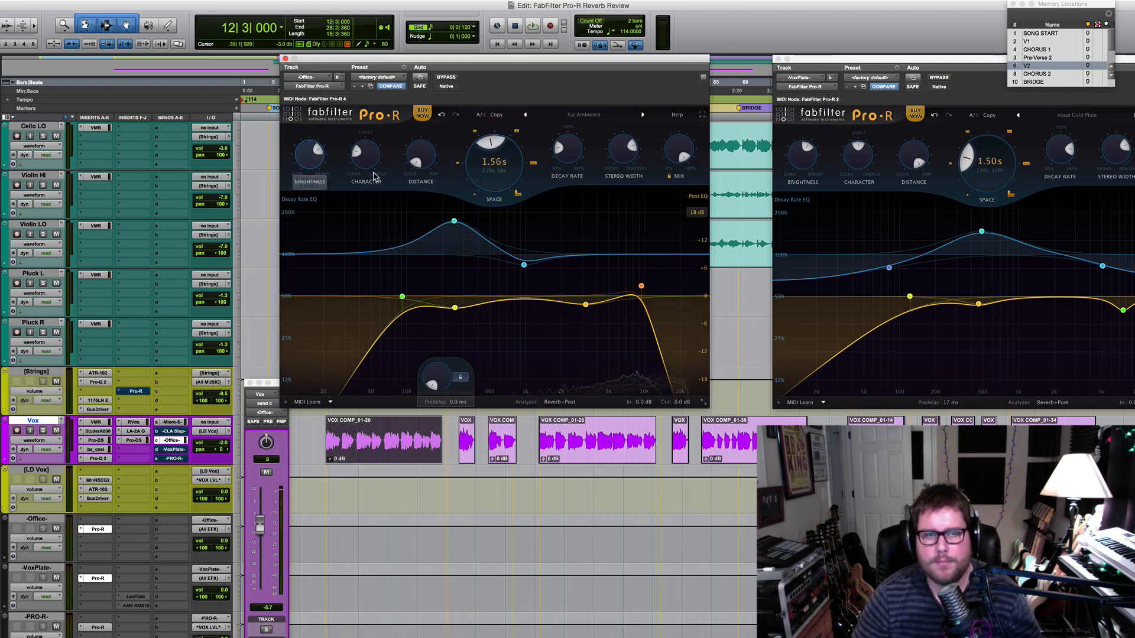
key("space")
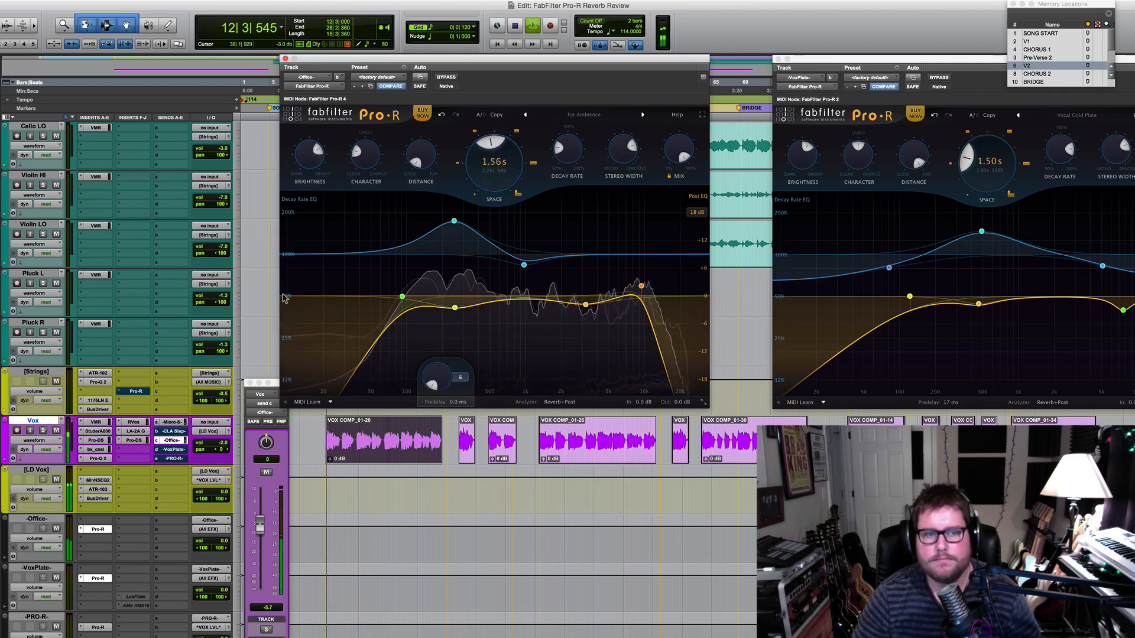
left_click(42, 431)
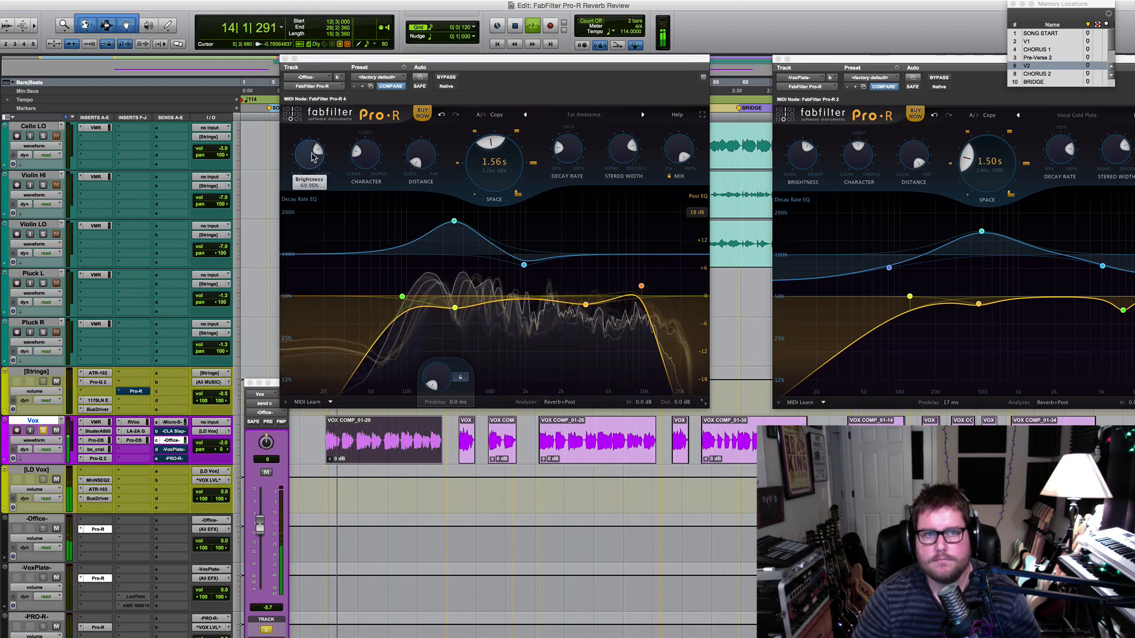
Compare the Office reverb's Brightness near maximum and at about 10% on the soloed vocal, and raise it again after stopping playback
left_click_drag(313, 157, 312, 118)
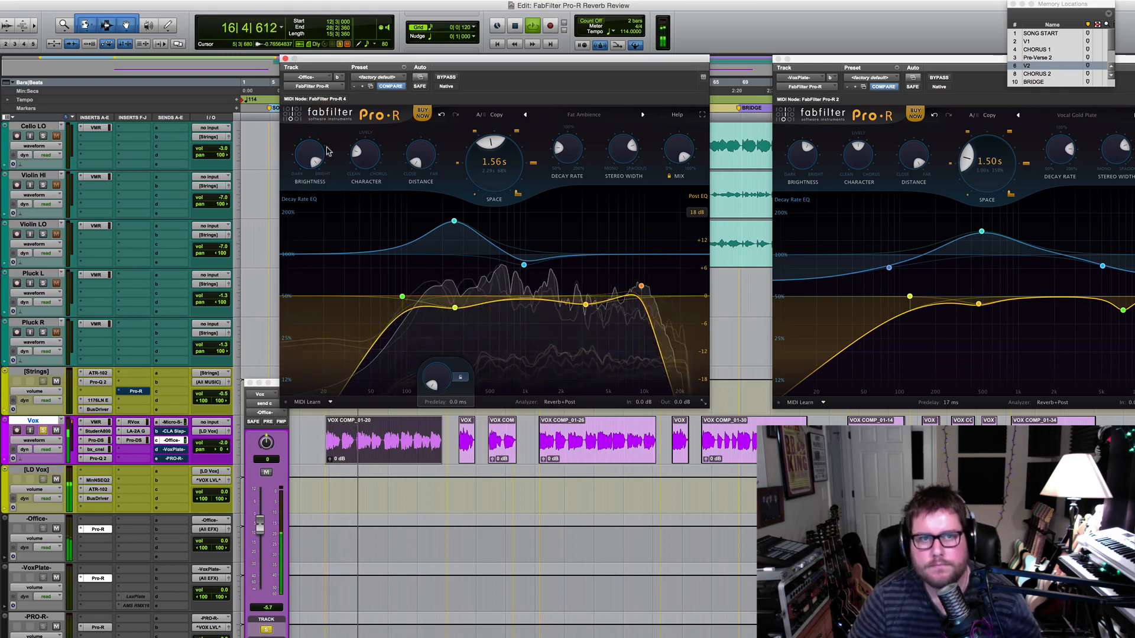
left_click_drag(328, 152, 315, 236)
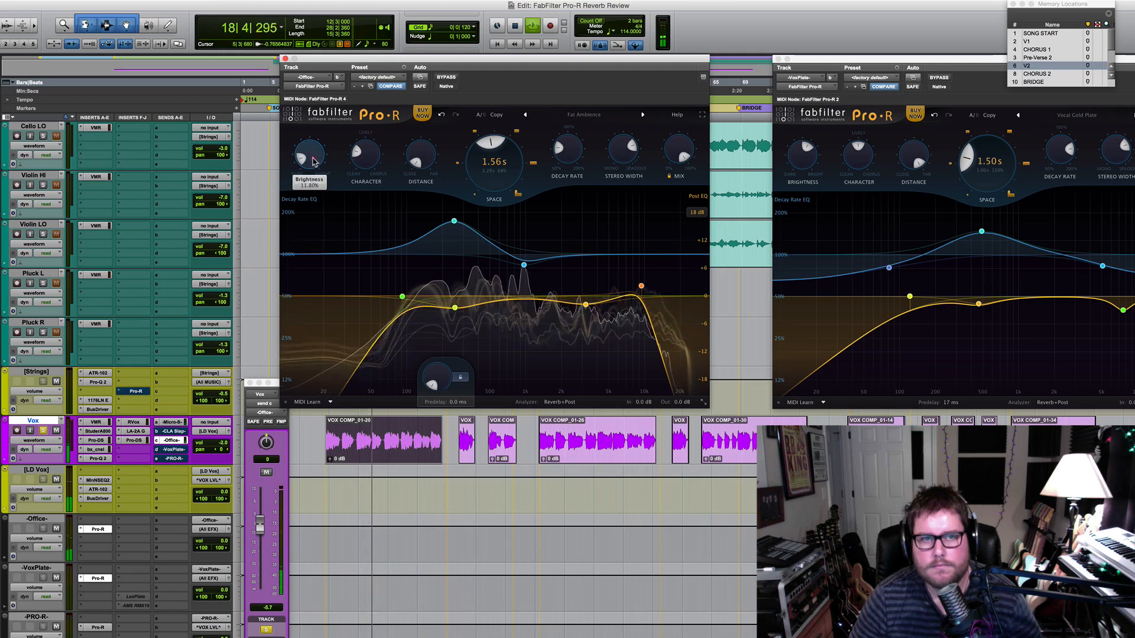
left_click_drag(313, 157, 313, 163)
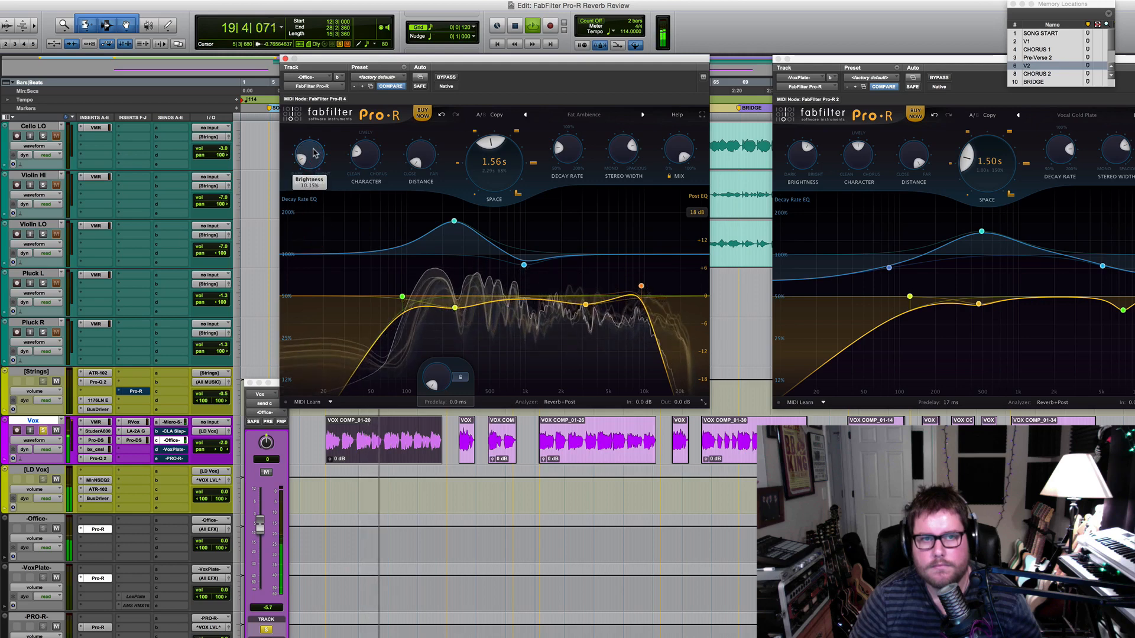
key("space")
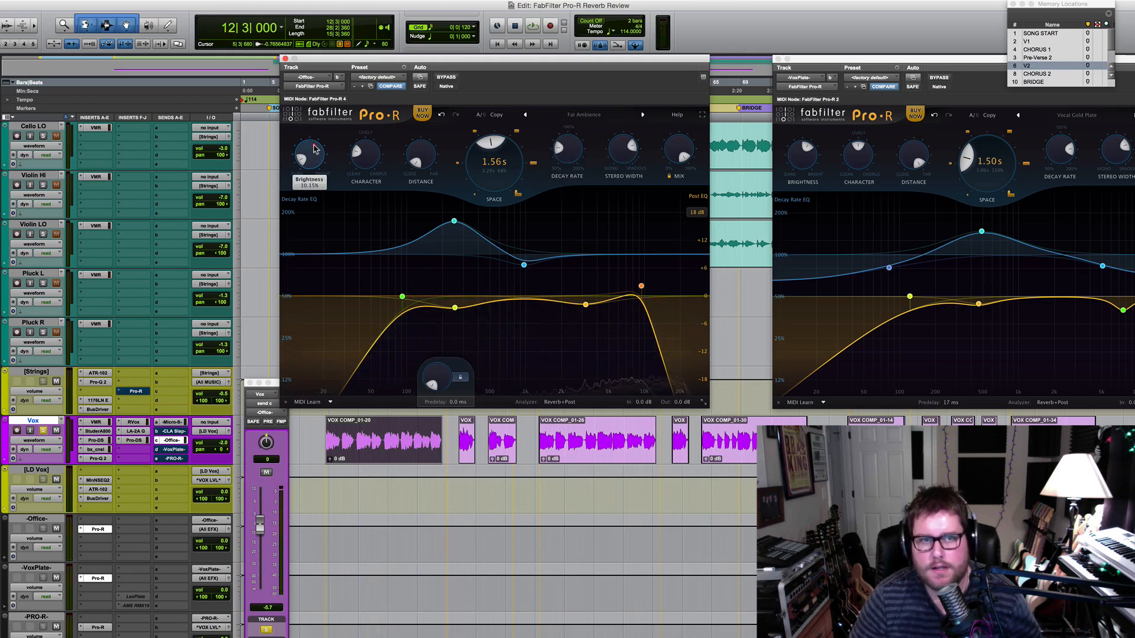
left_click_drag(313, 148, 314, 117)
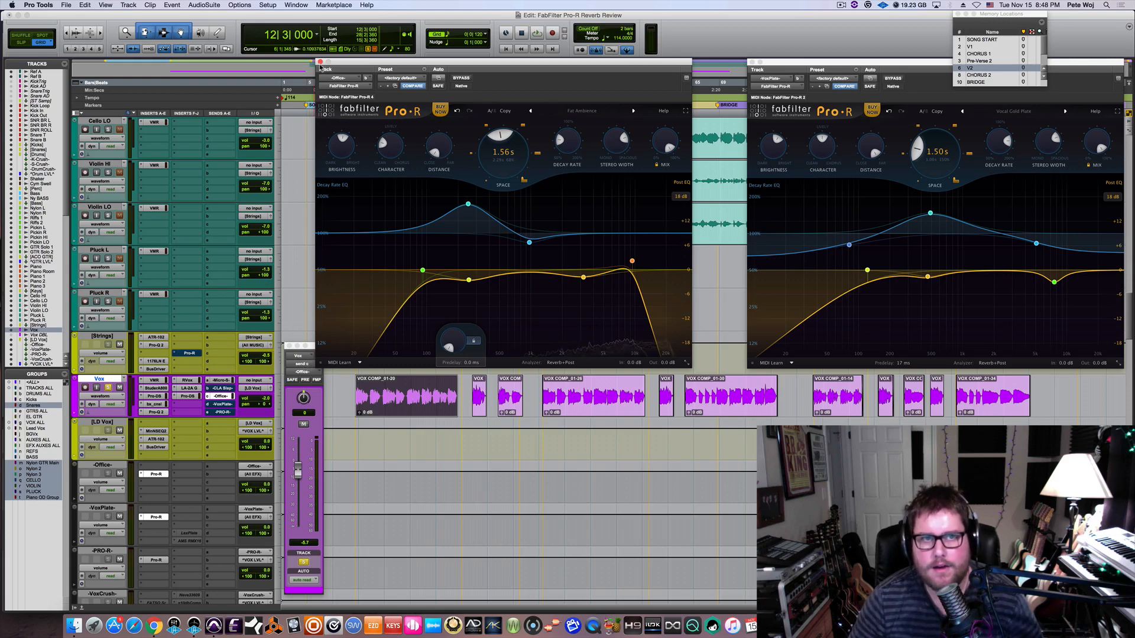
Close the Office Pro-R and its send fader, and move the VoxPlate Pro-R window over the middle of the edit area
left_click(320, 62)
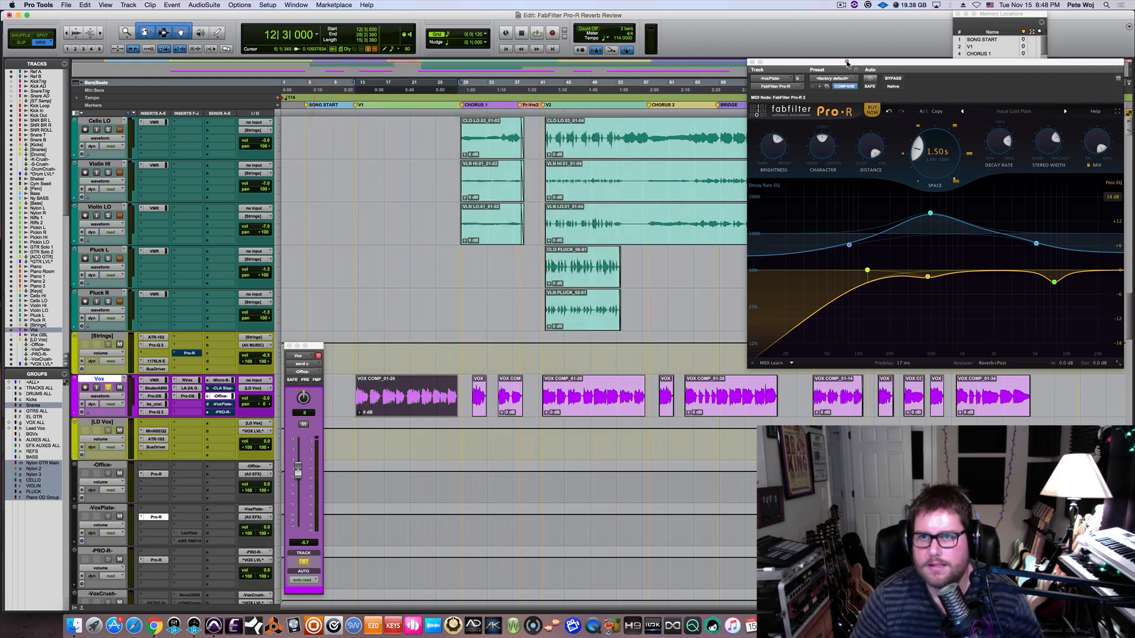
left_click_drag(819, 61, 459, 46)
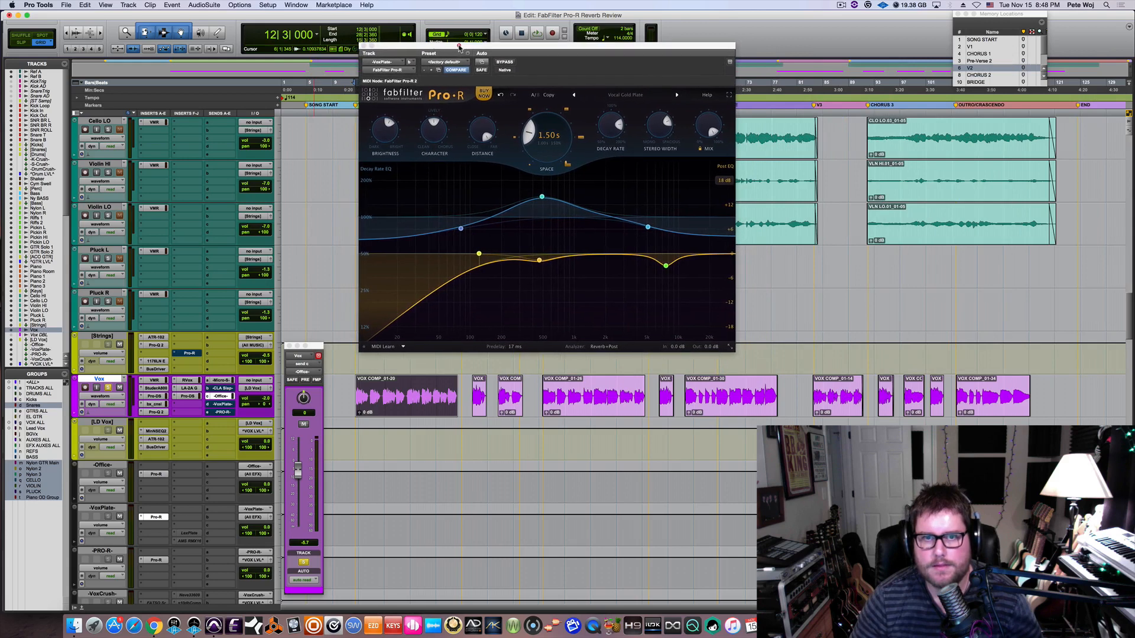
left_click(289, 347)
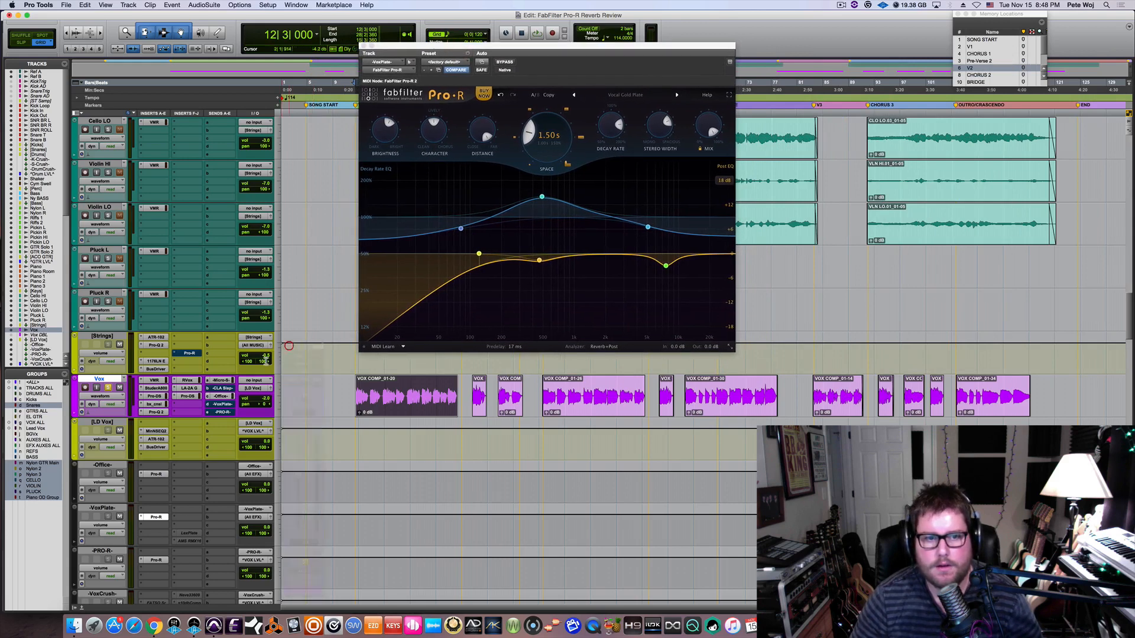
Switch the Vox track's active reverb send from Office to VoxPlate and open the VoxPlate send fader
key("super")
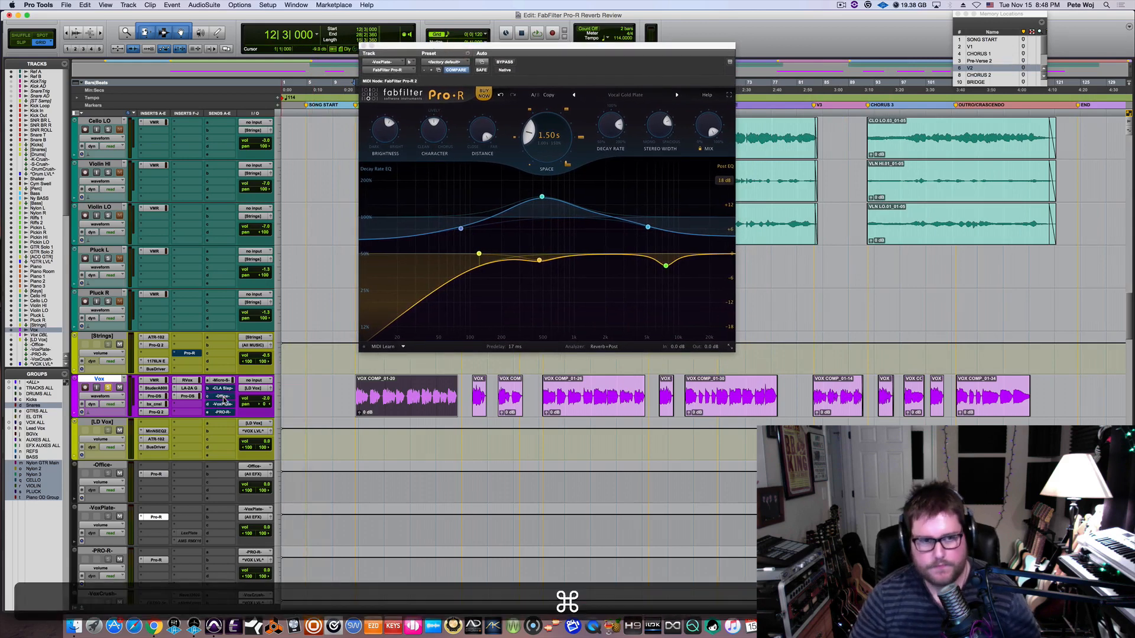
left_click(223, 407, "super")
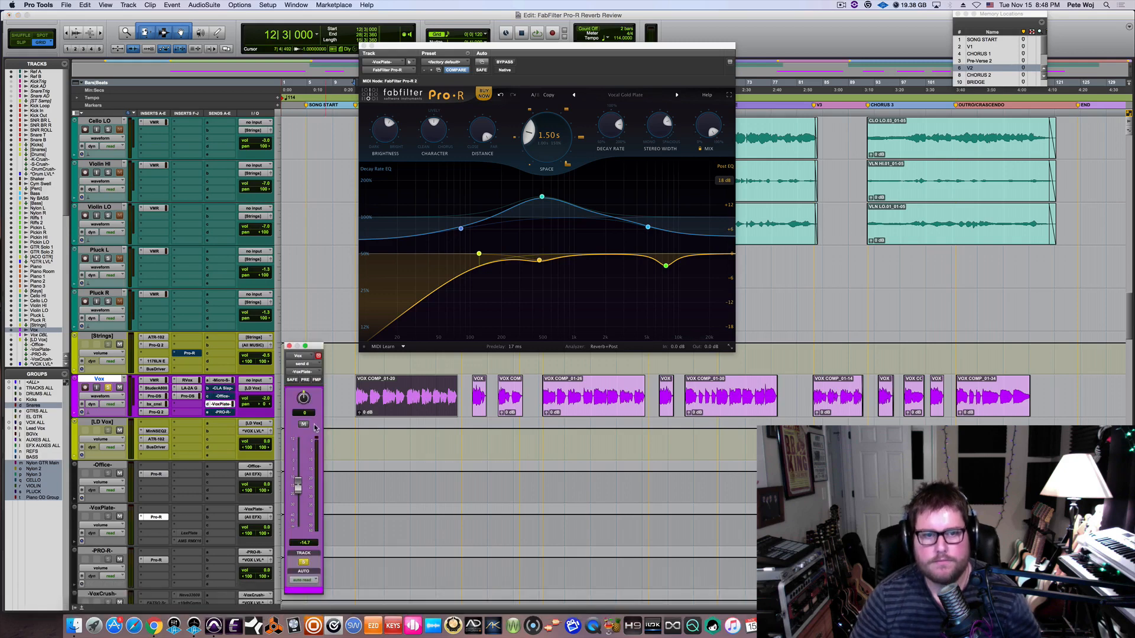
Play the soloed vocal and raise the Vox track's VoxPlate send level to about -6.7 dB
key("space")
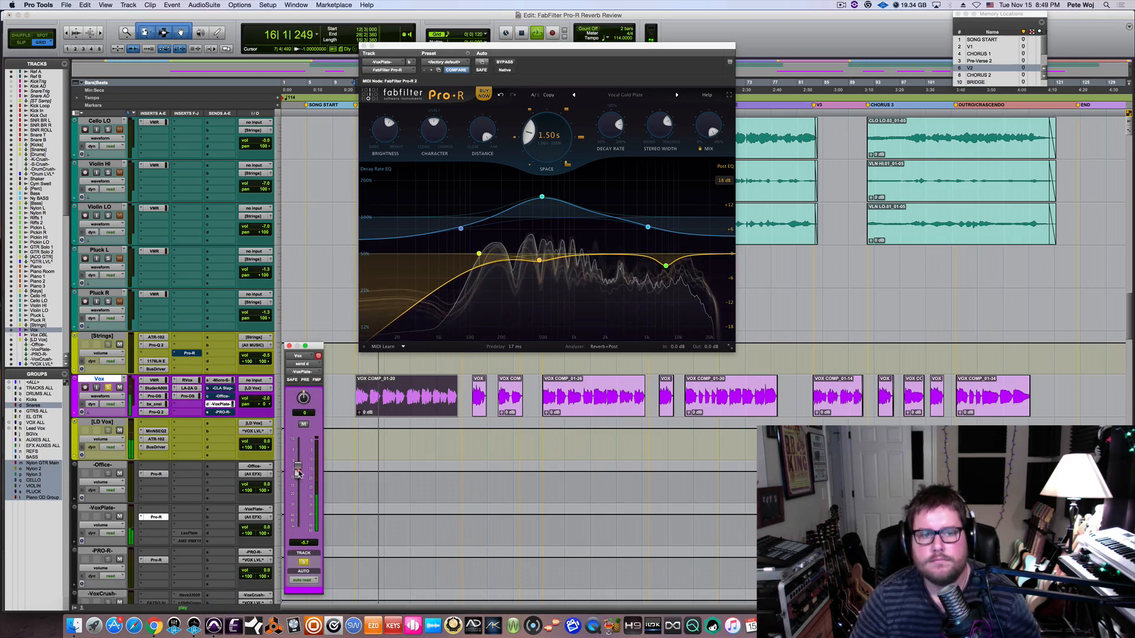
left_click(299, 473)
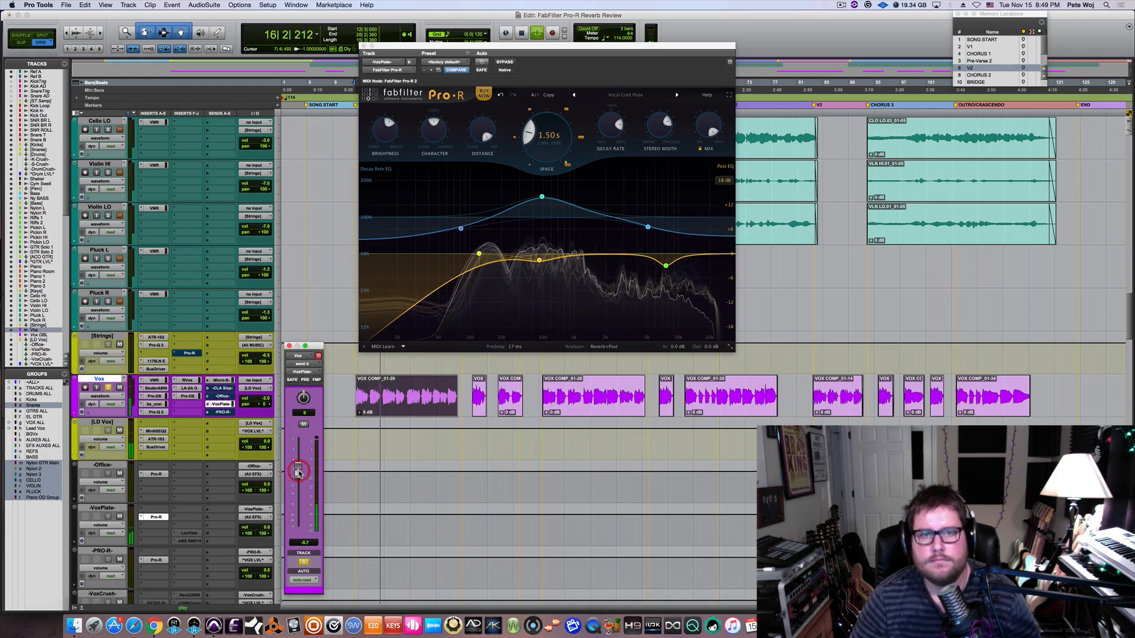
Enlarge the VoxPlate Pro-R interface by one size, move its window up just below the menu bar, and stop playback
left_click(730, 347)
left_click(743, 368)
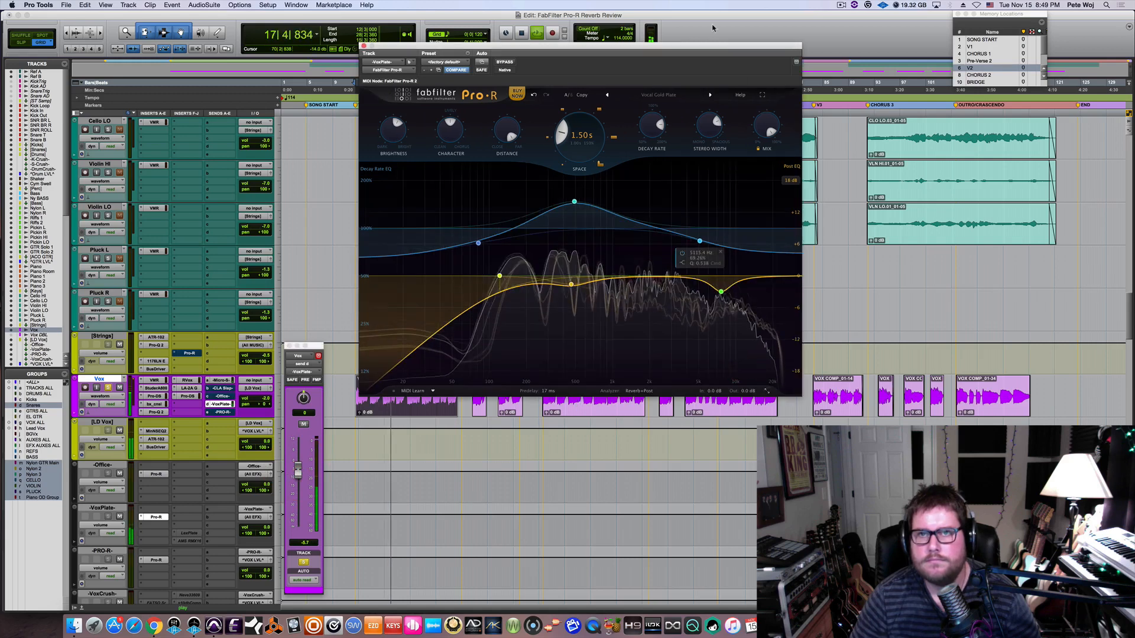
left_click_drag(706, 49, 709, 17)
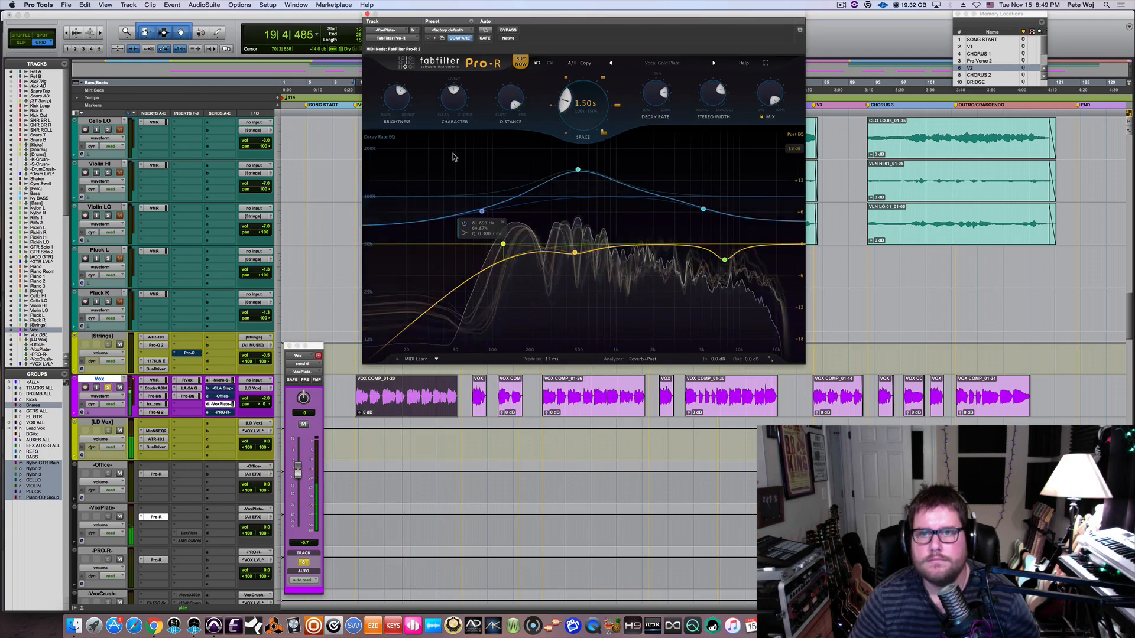
key("space")
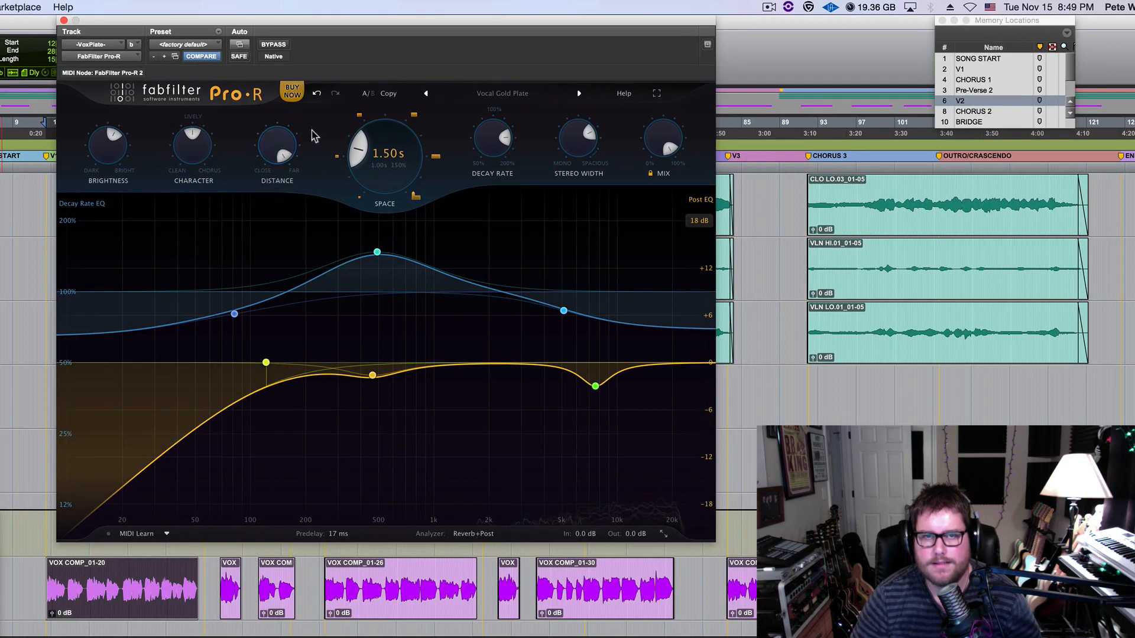
Audition the VoxPlate reverb's Distance at about 34% and near its minimum on the vocal, and bring it back to about 50%
key("space")
left_click_drag(278, 142, 279, 241)
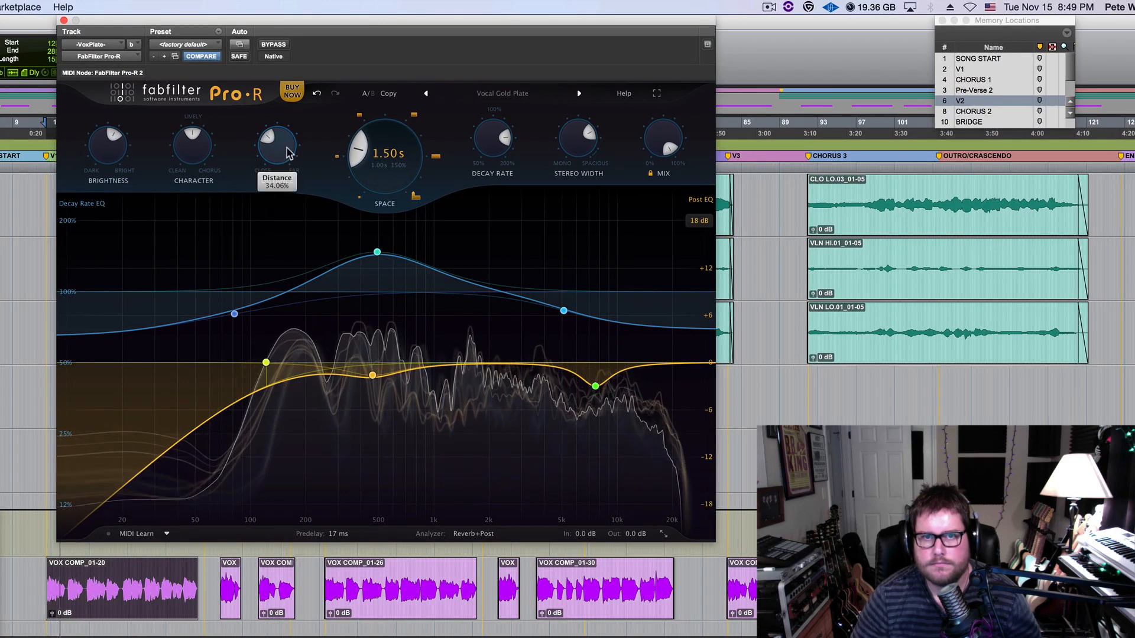
scroll(285, 155, "down", 10)
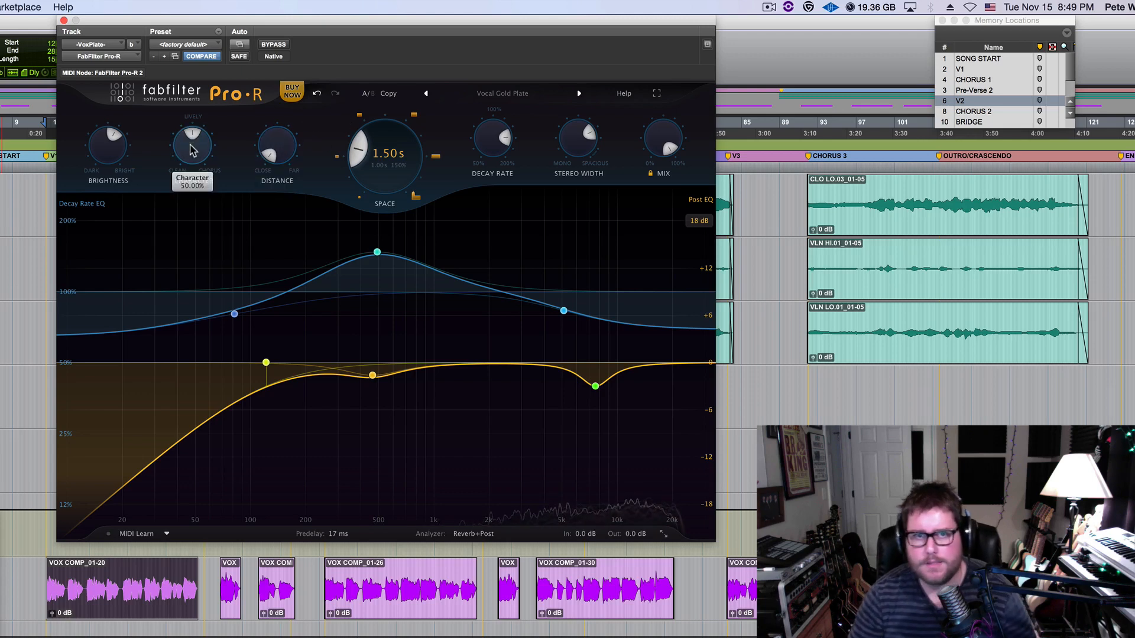
mouse_move(291, 155)
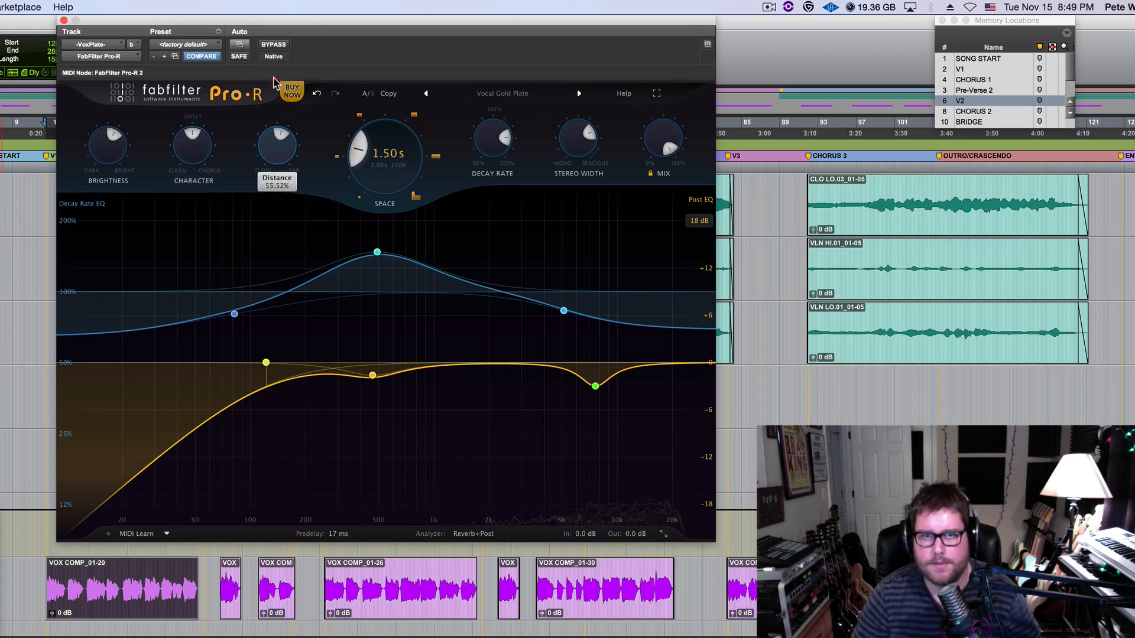
Audition the VoxPlate reverb's Character at its Clean end, replay from the V2 marker and return Character to about 50%
key("space")
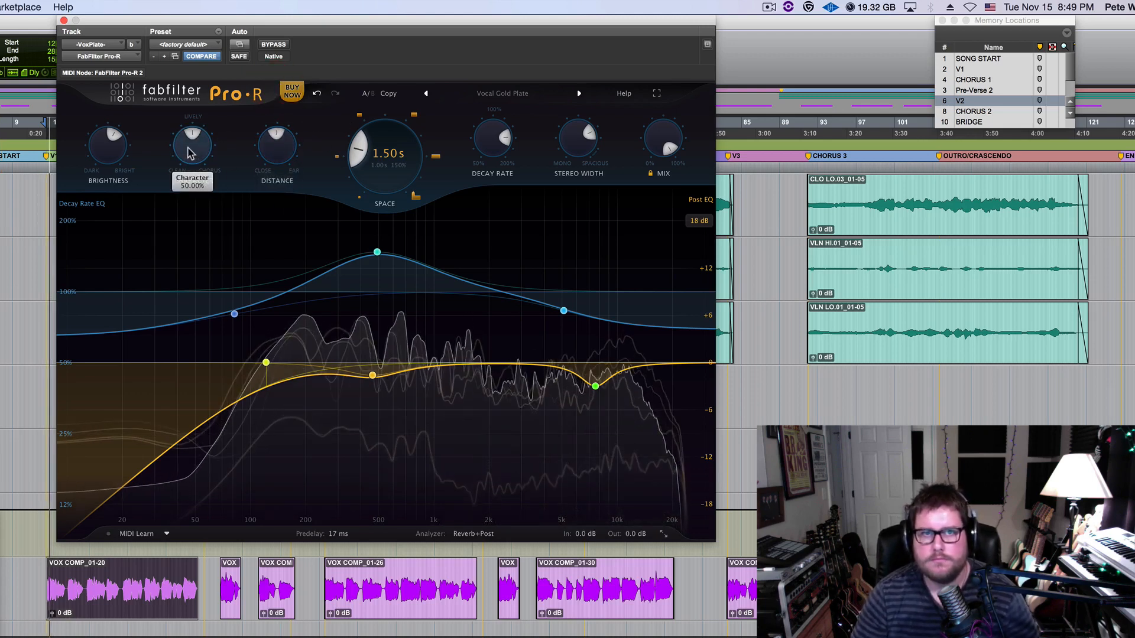
left_click_drag(191, 154, 195, 243)
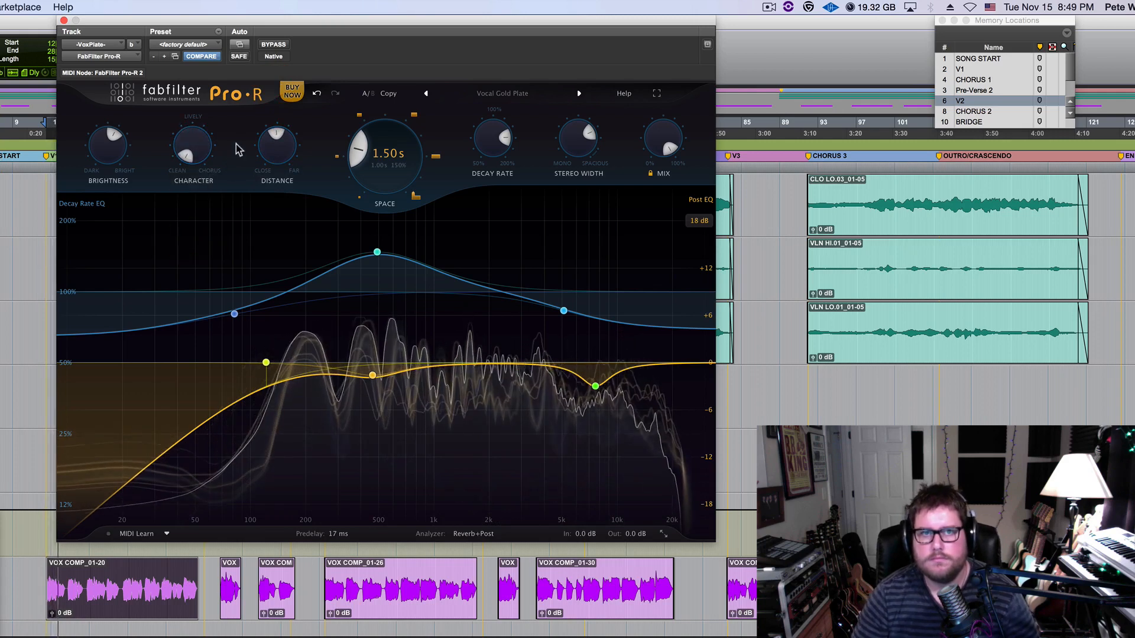
key("space")
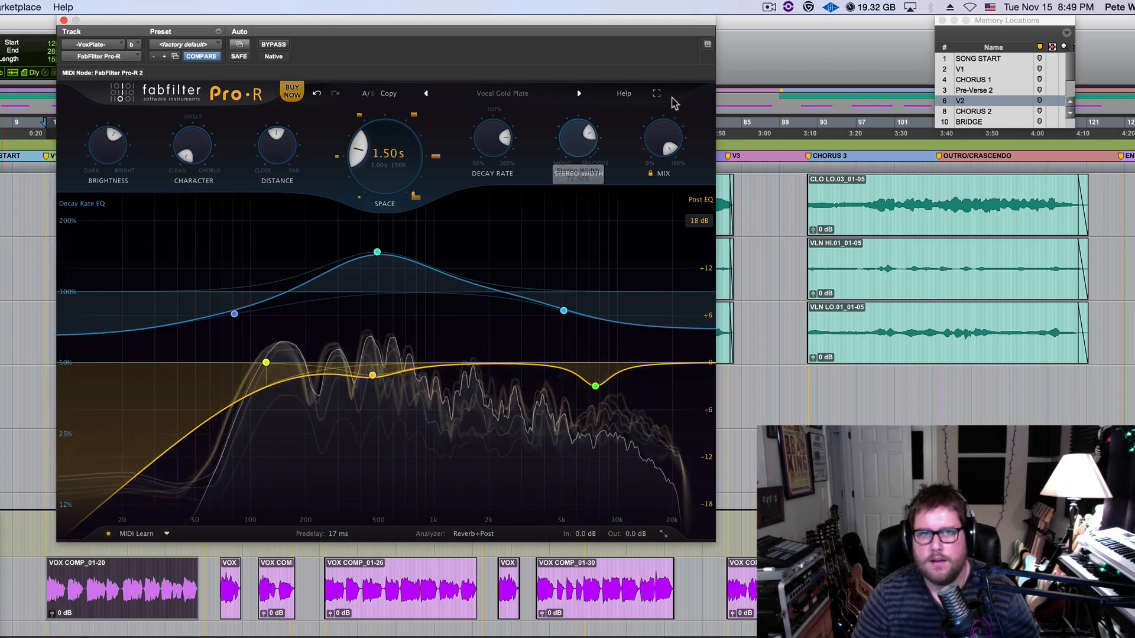
left_click(980, 101)
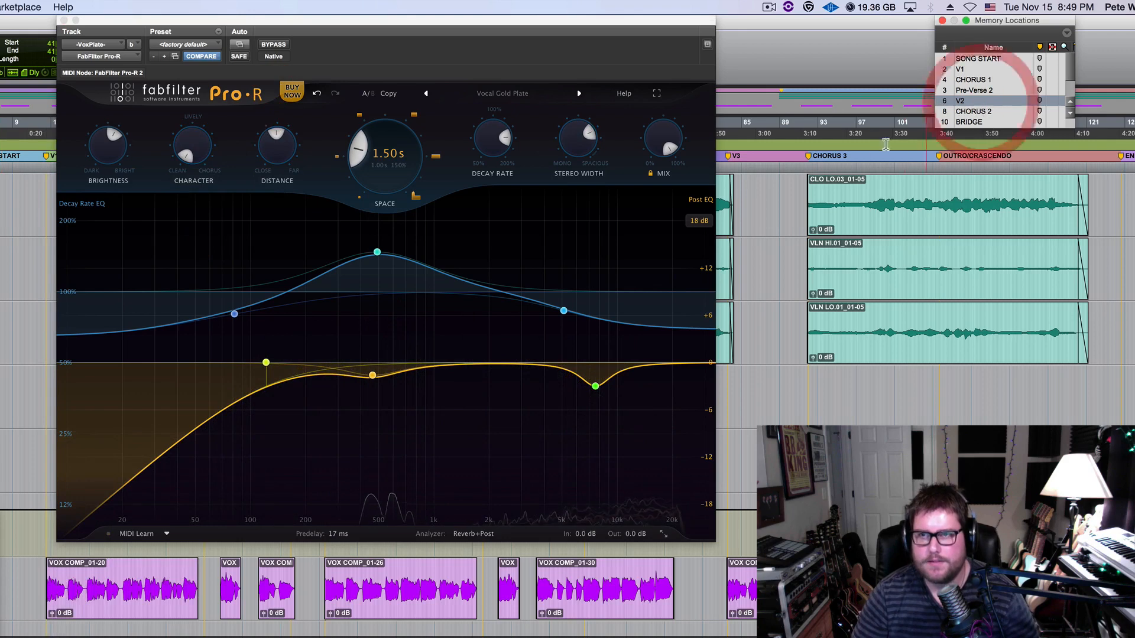
key("space")
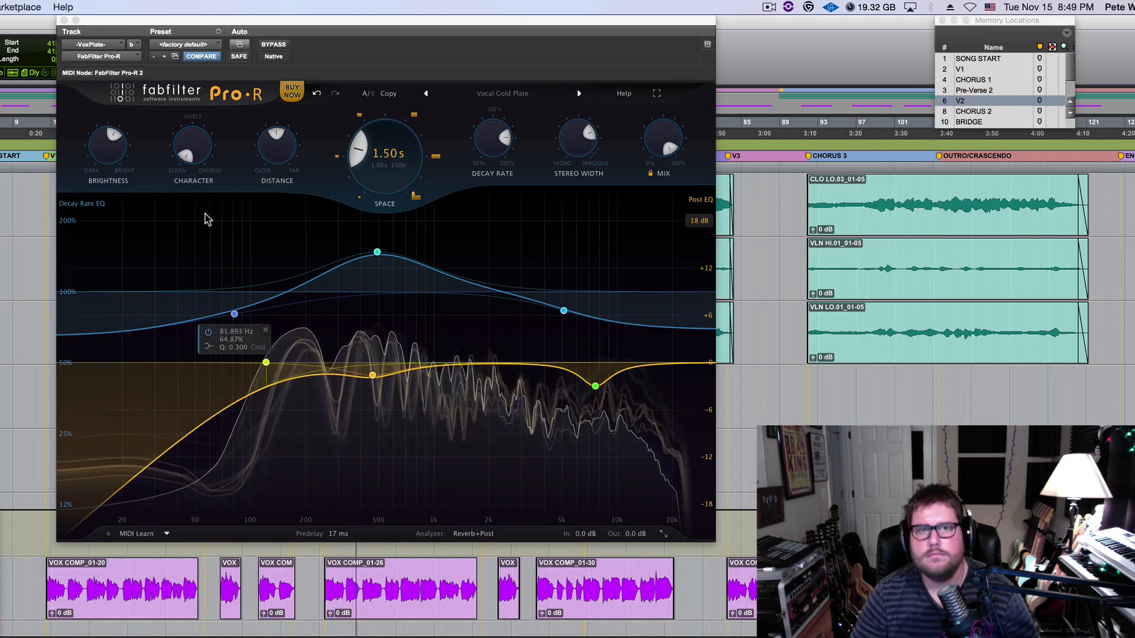
left_click_drag(192, 146, 185, 77)
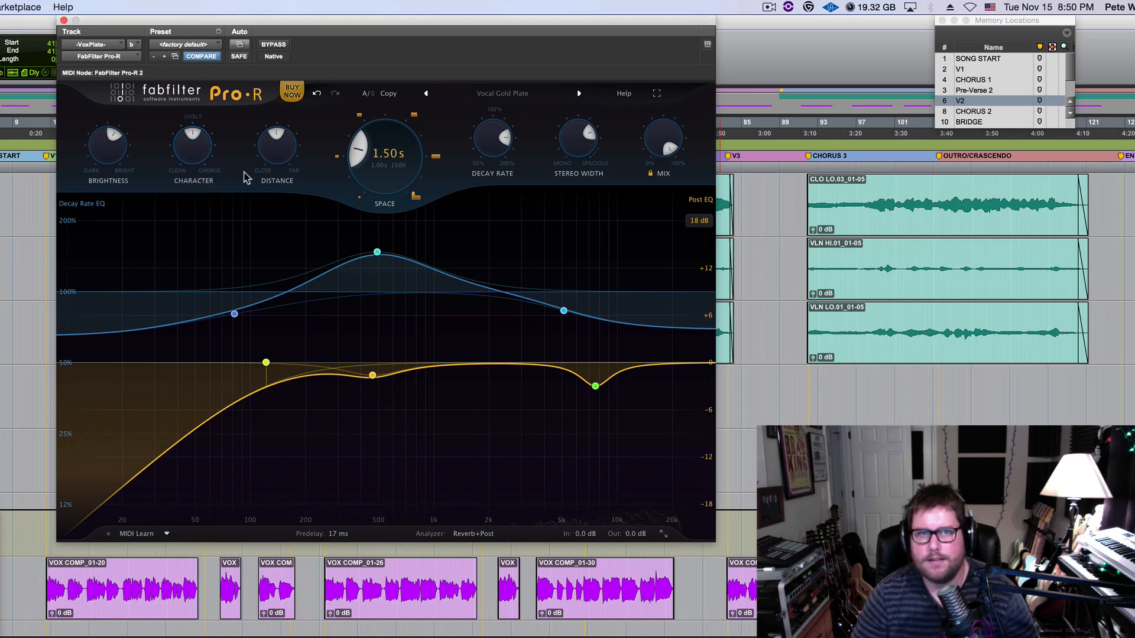
Try Character at its Chorus end on the vocal and set it back to about the middle
mouse_move(211, 152)
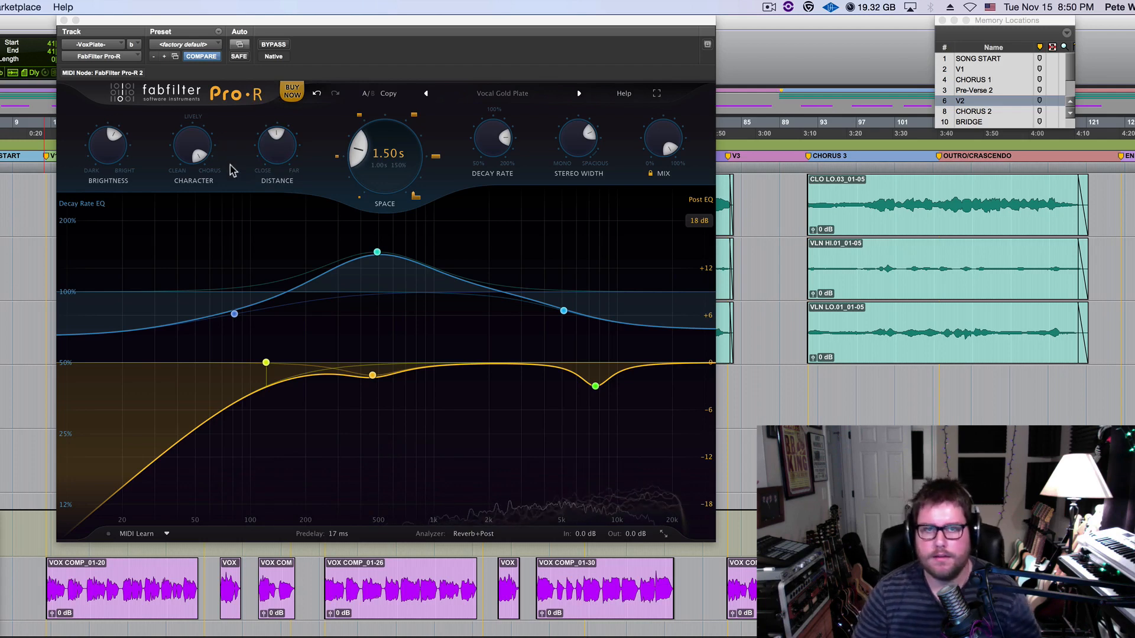
left_click(193, 142)
left_click_drag(192, 151, 193, 153)
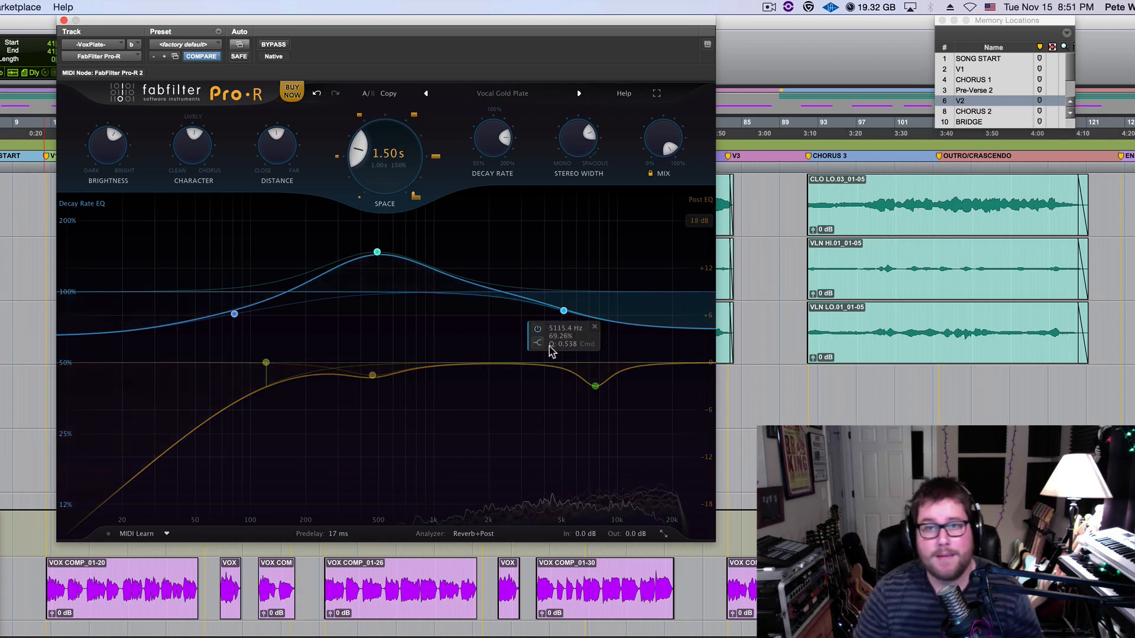
Add a Post EQ band at about 12340 Hz and change its shape to High Cut
mouse_move(595, 390)
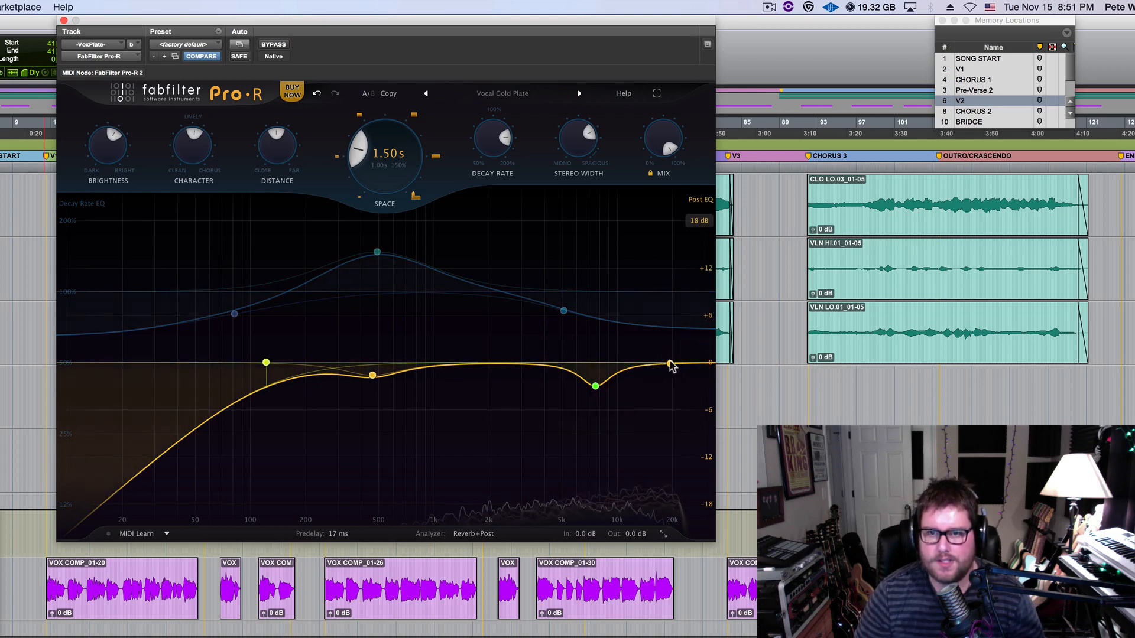
left_click_drag(671, 365, 633, 401)
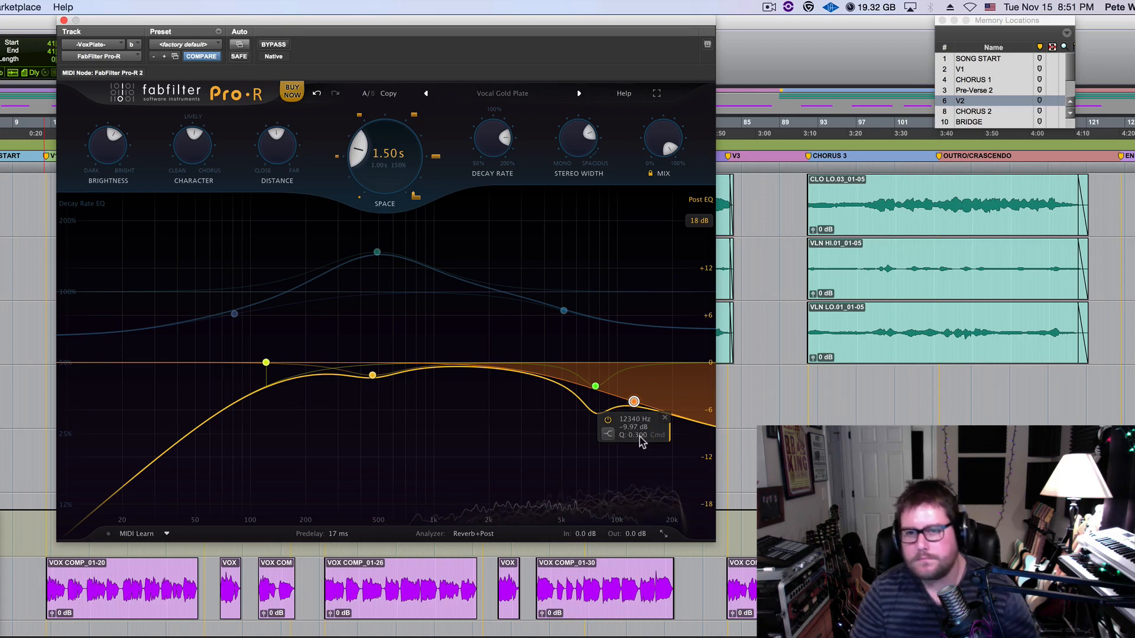
left_click(609, 436)
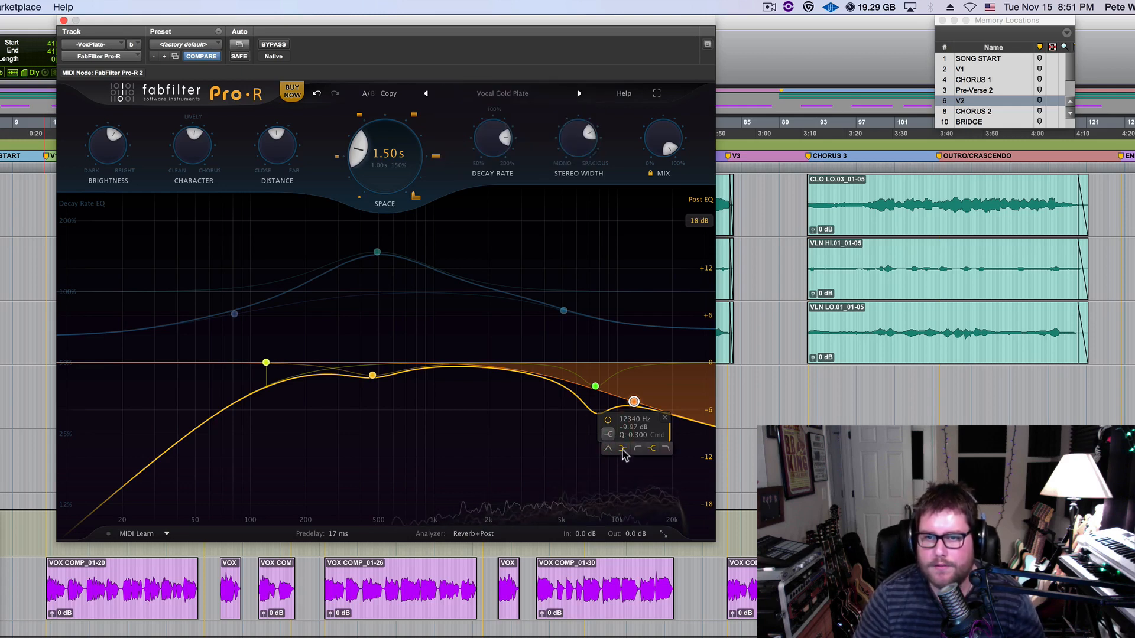
left_click(667, 448)
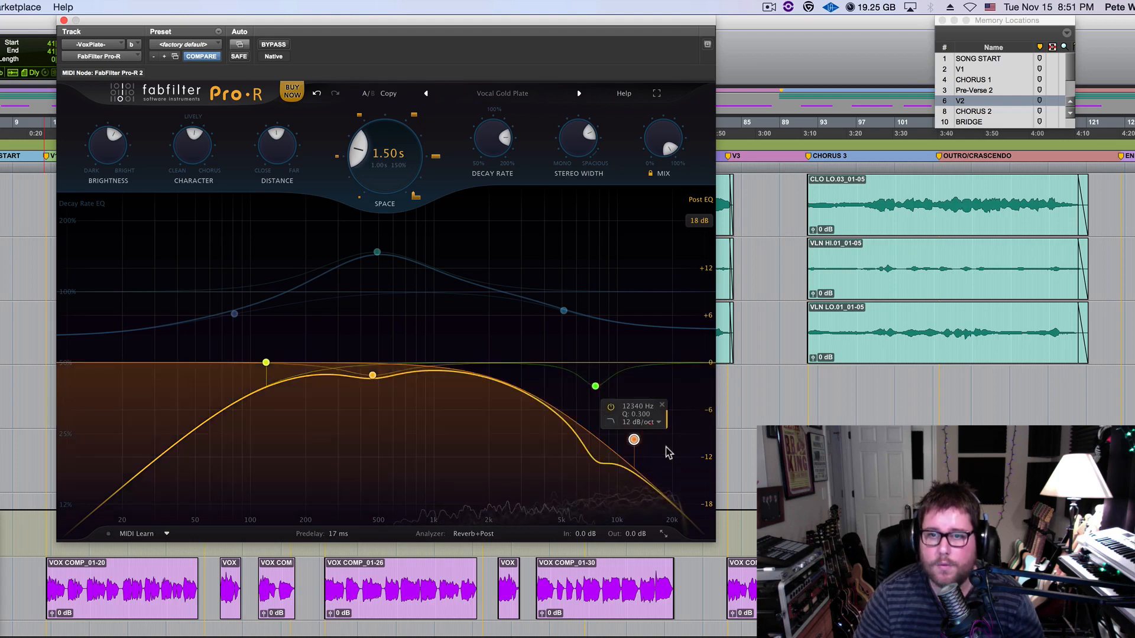
Set the Post EQ high cut to a Q of about 1 and 12 dB/oct, with its frequency at about 11 kHz
left_click_drag(633, 440, 651, 362)
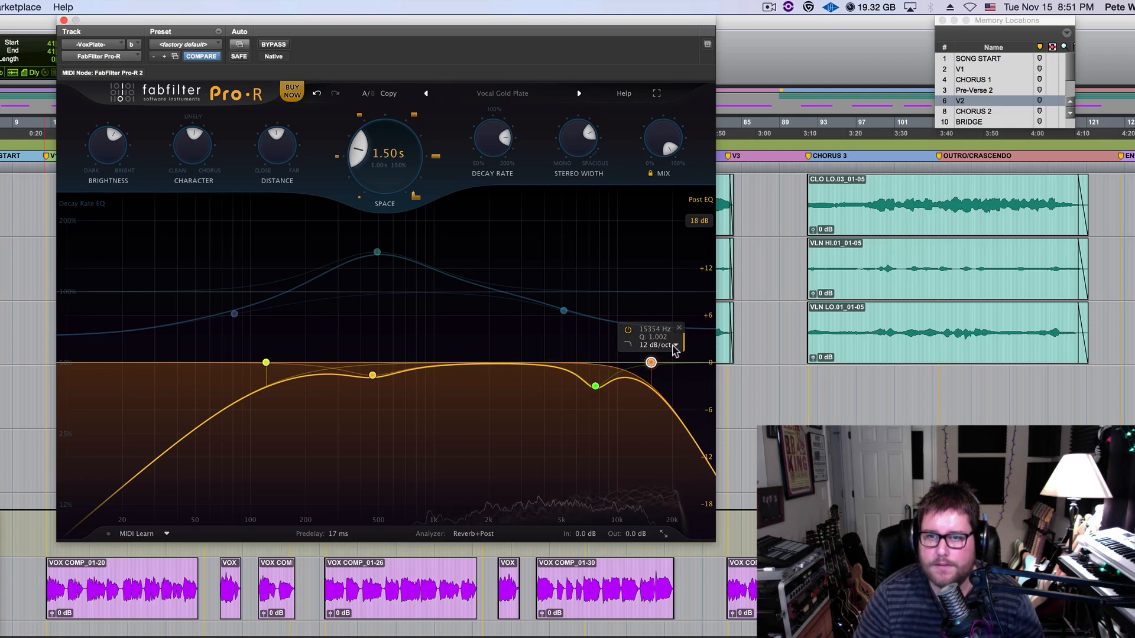
left_click(675, 347)
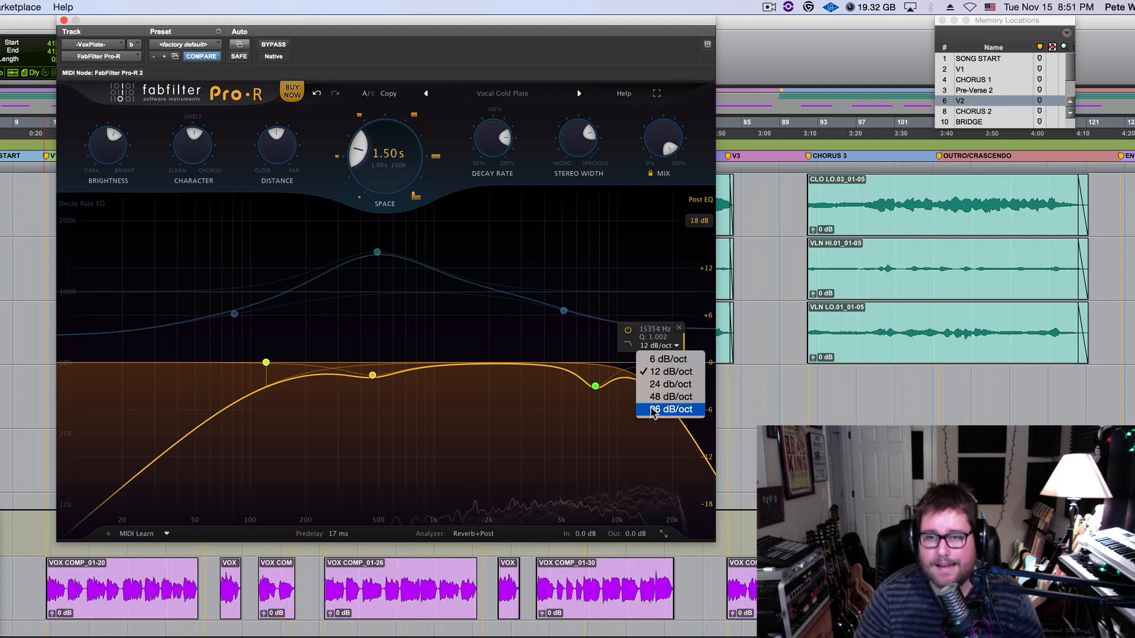
left_click(663, 371)
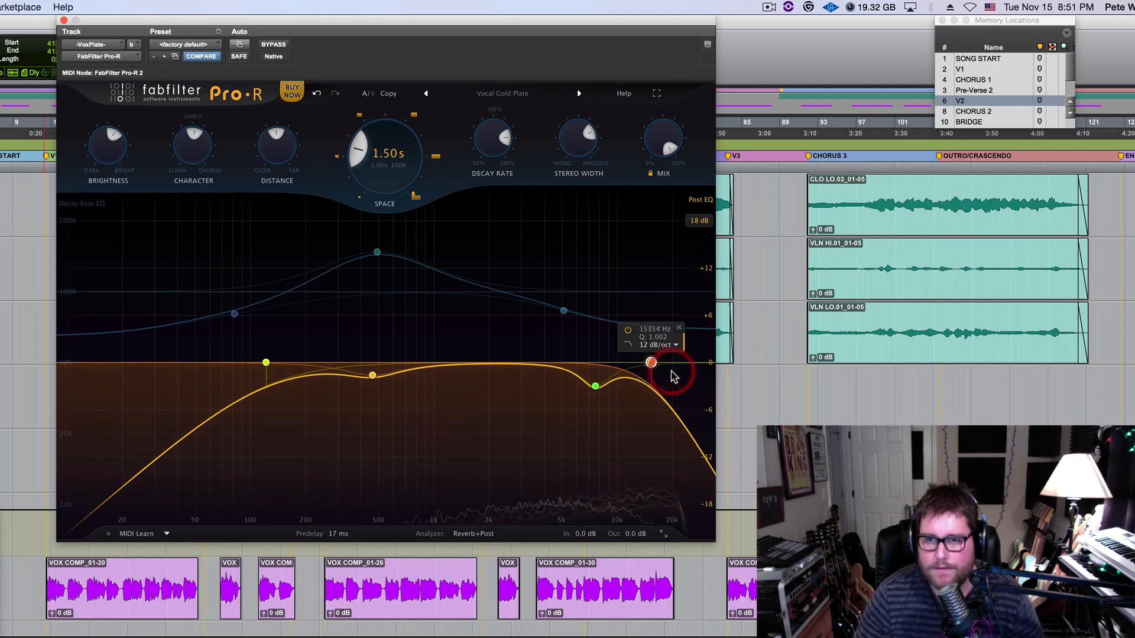
left_click_drag(651, 362, 623, 366)
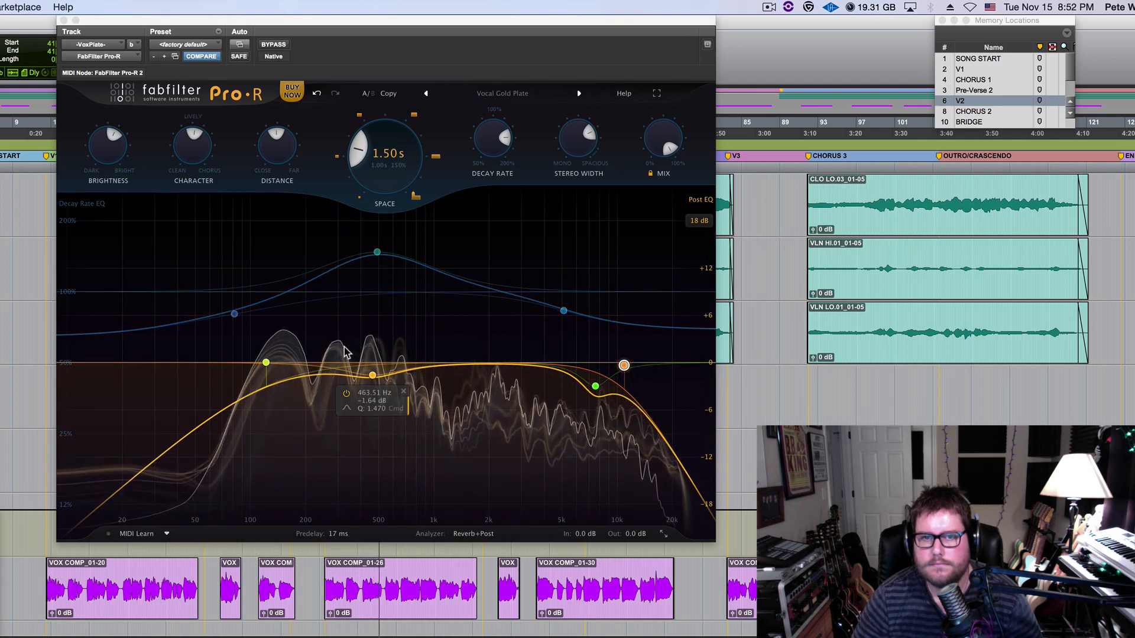
Lower the Post EQ low-cut band to about 83 Hz while listening to the vocal, and stop playback
left_click(266, 363)
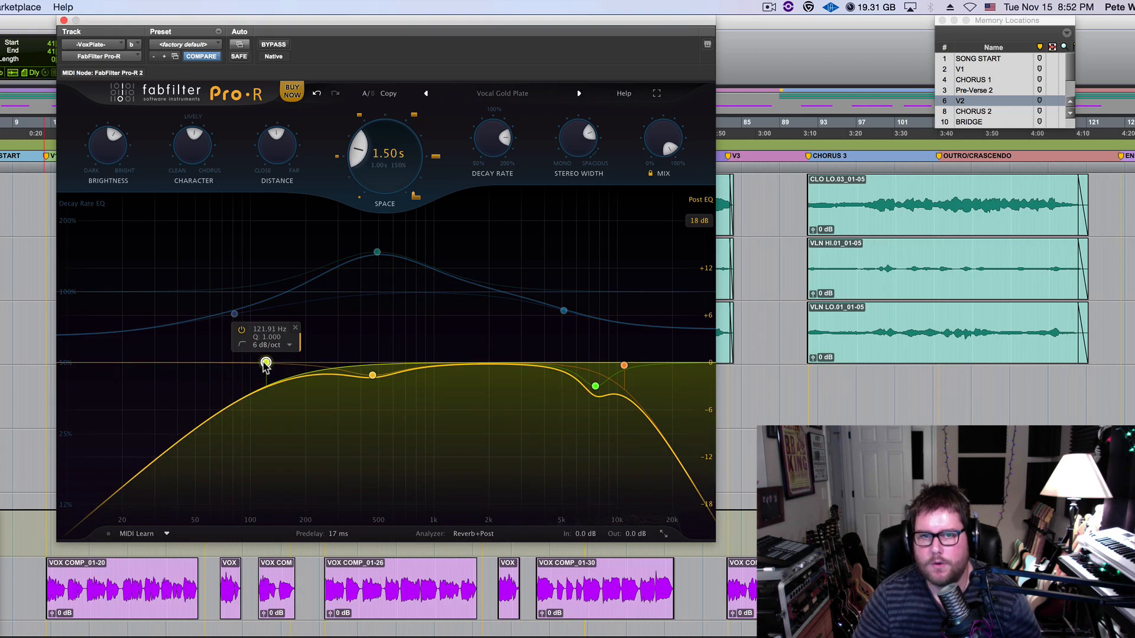
left_click_drag(264, 363, 235, 363)
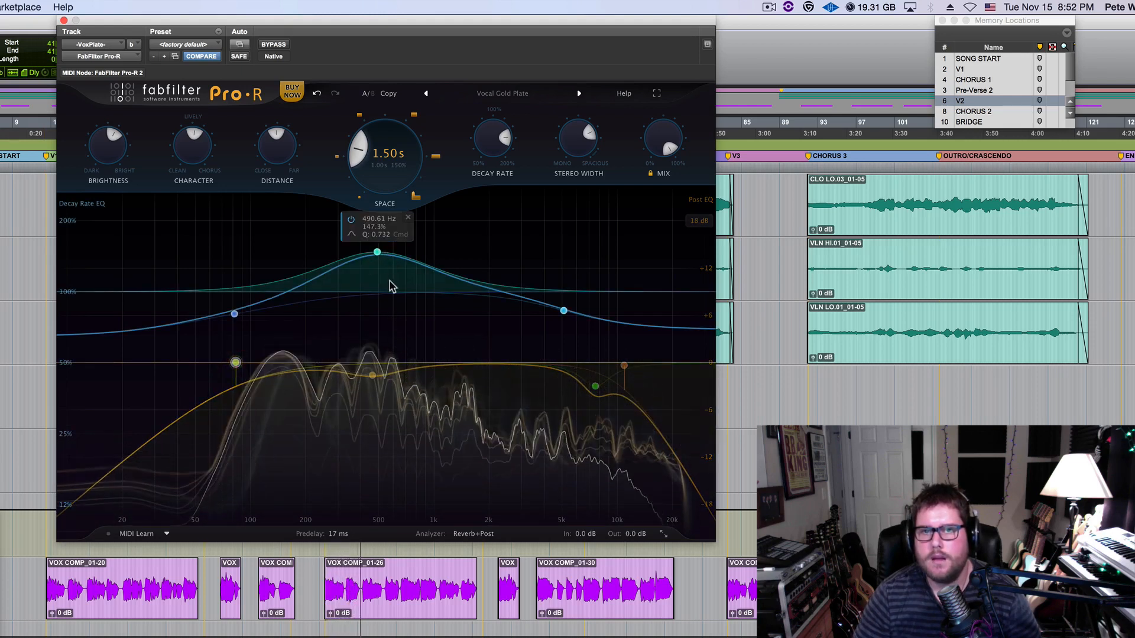
key("space")
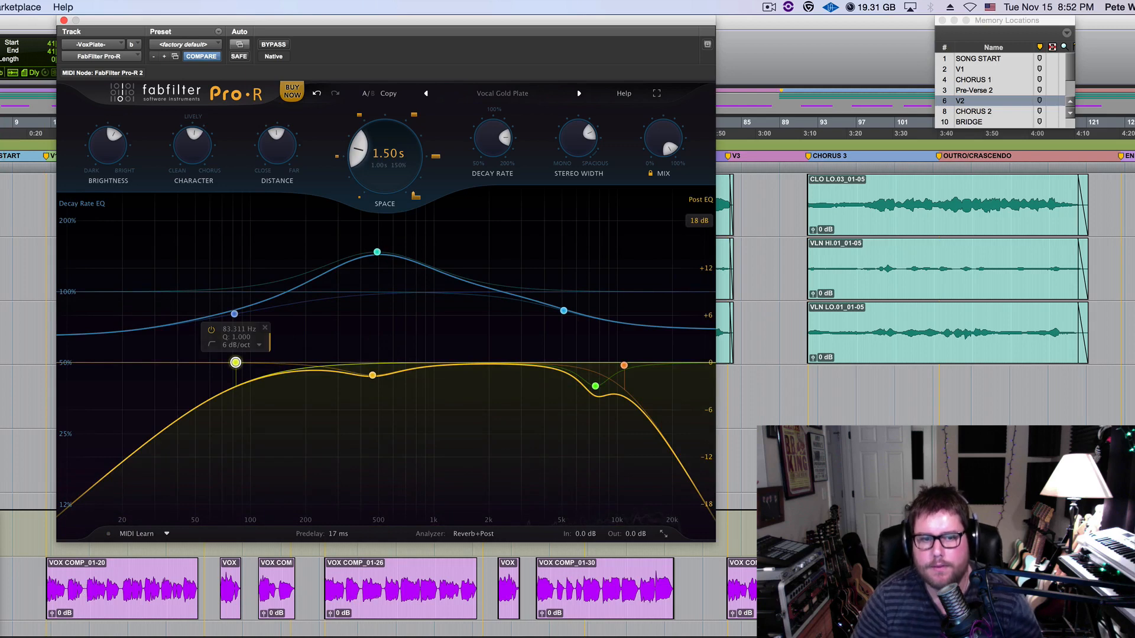
Audition the lowest Decay Rate EQ band at 200% on the playing vocal, and set it to about 92 Hz and 86%
key("space")
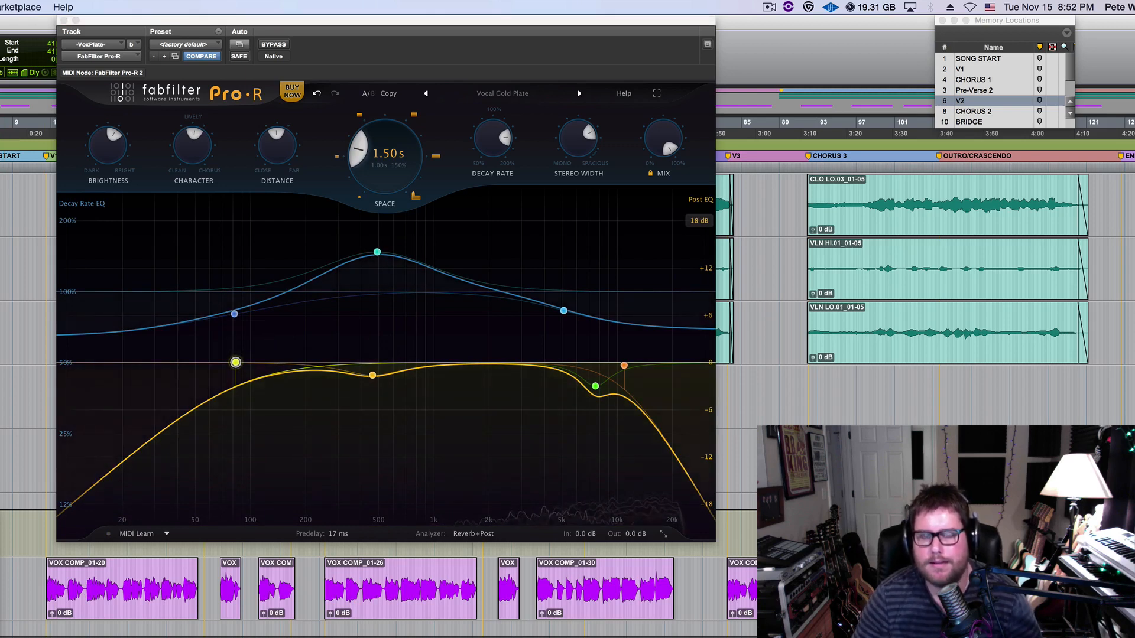
left_click_drag(234, 314, 233, 169)
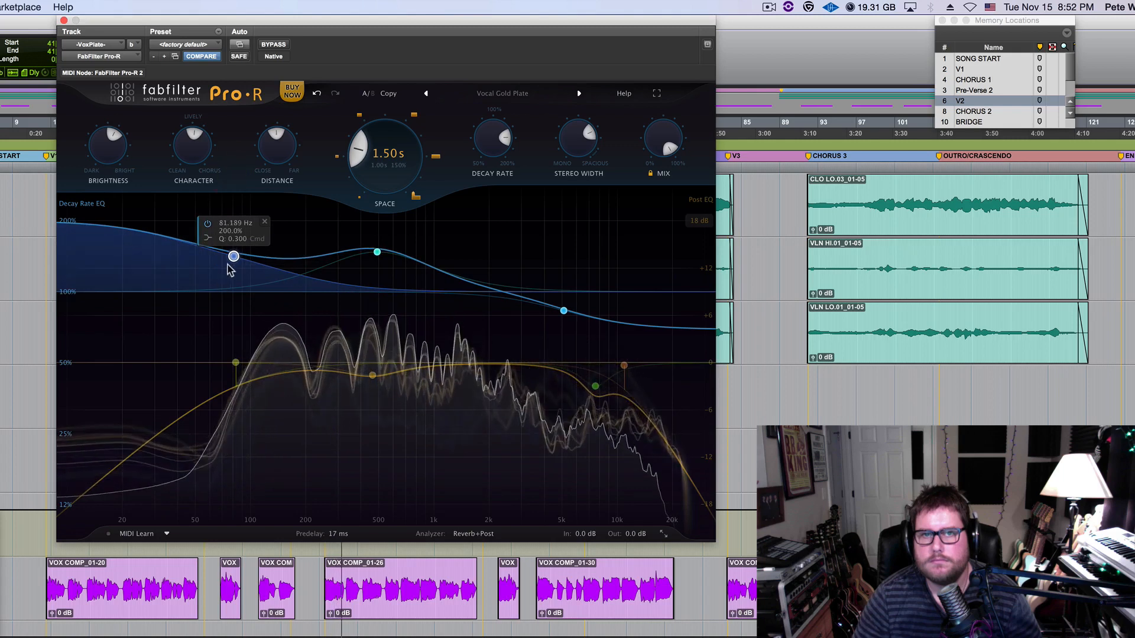
left_click_drag(230, 270, 242, 349)
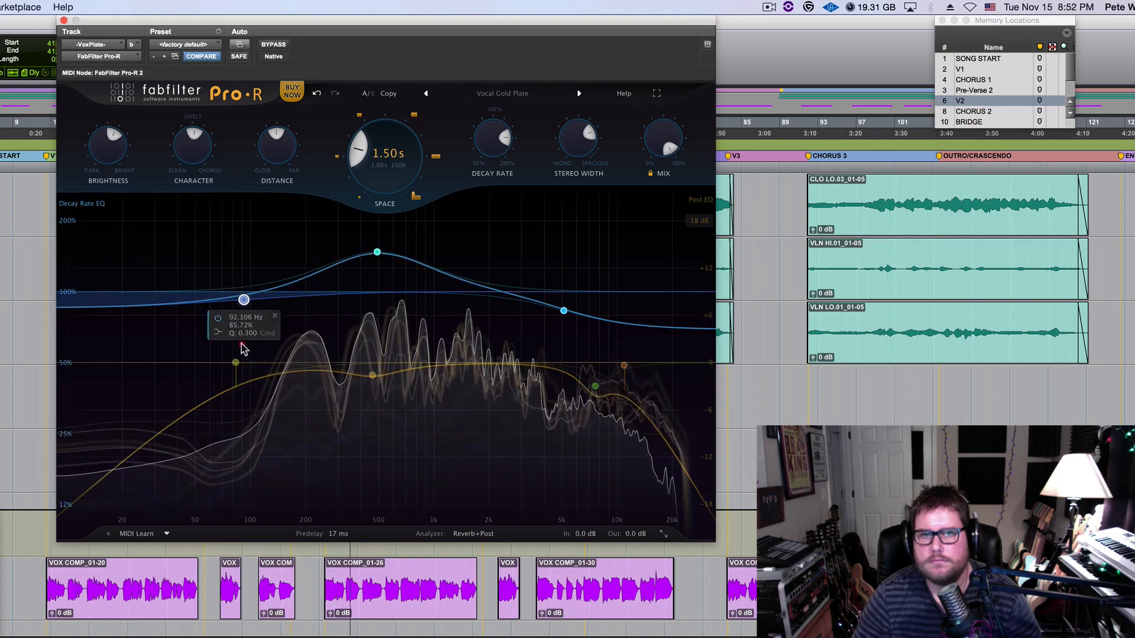
Move the Decay Rate EQ high shelf to about 320 Hz and the bell band to about 4.2 kHz, both at 200%
left_click_drag(564, 311, 345, 229)
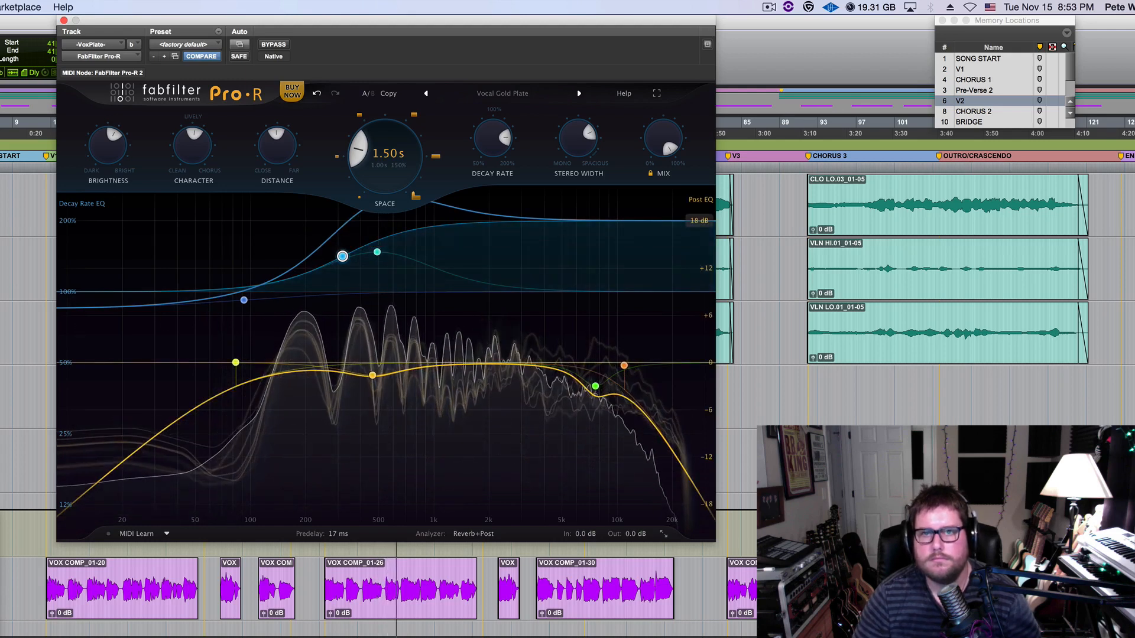
left_click_drag(378, 256, 548, 197)
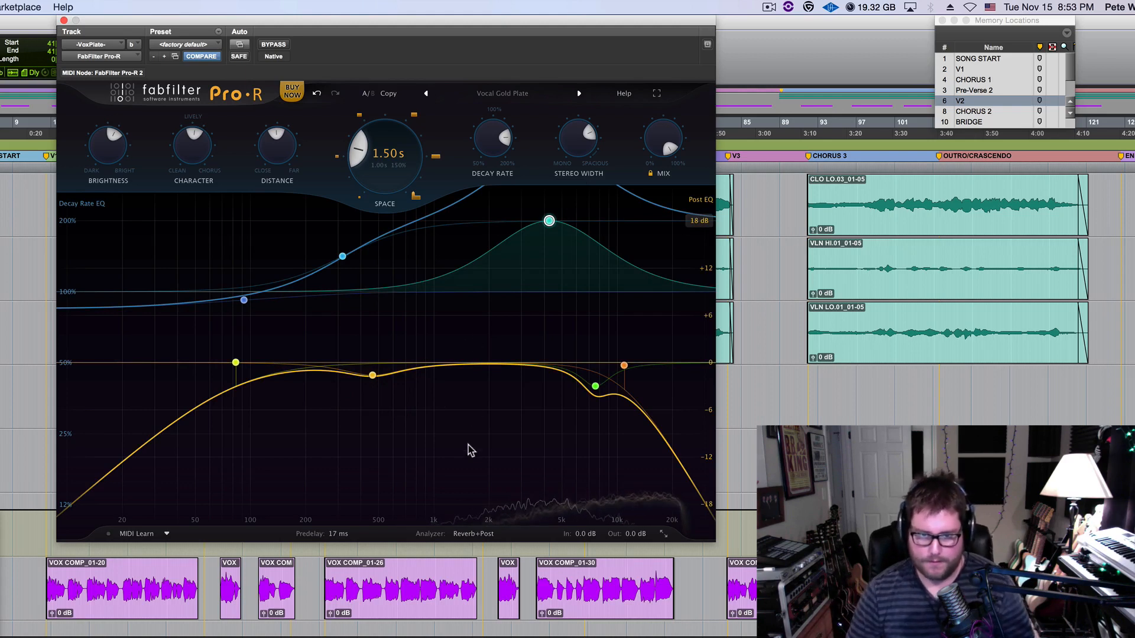
Switch the analyzer to Off and to Pre+Post to compare the displays on the vocal, and return it to Reverb+Post
left_click(472, 535)
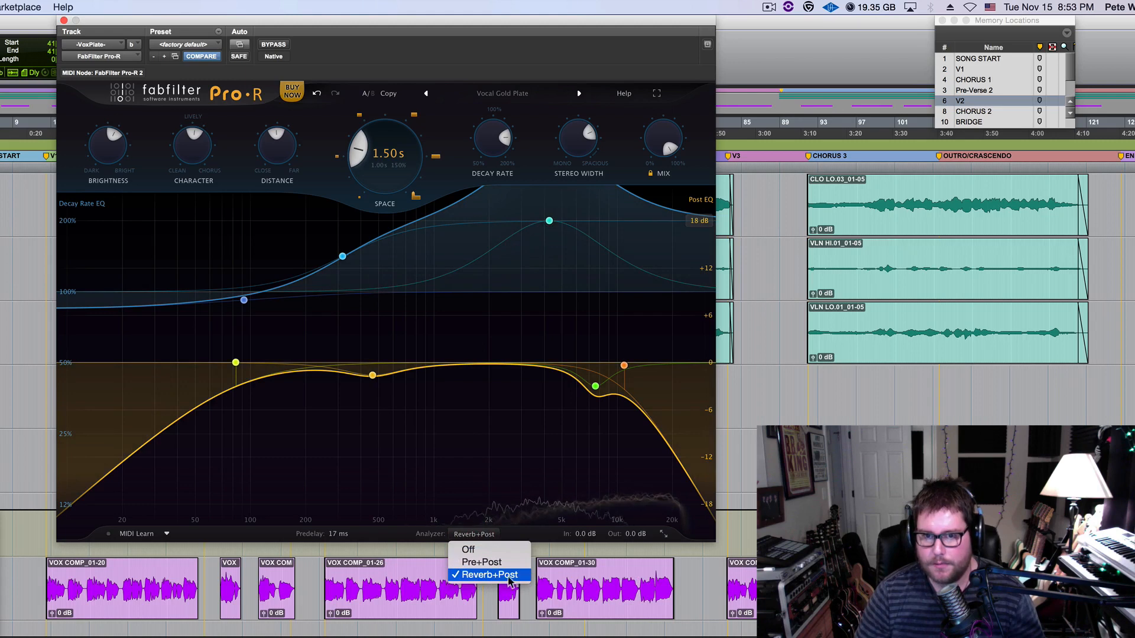
left_click(483, 551)
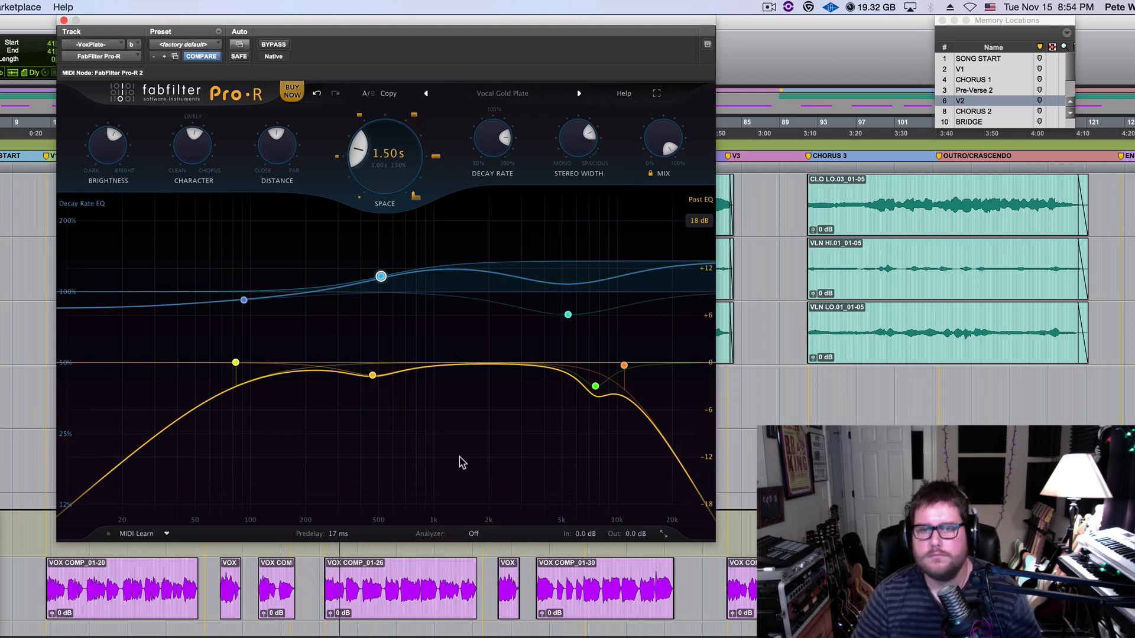
left_click(476, 535)
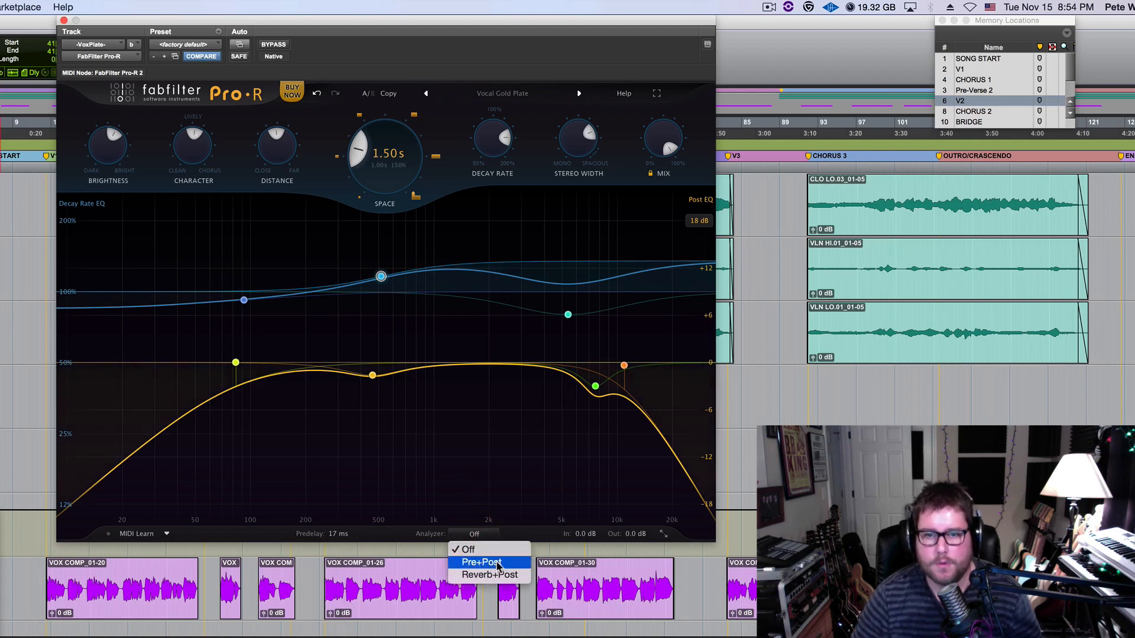
left_click(481, 562)
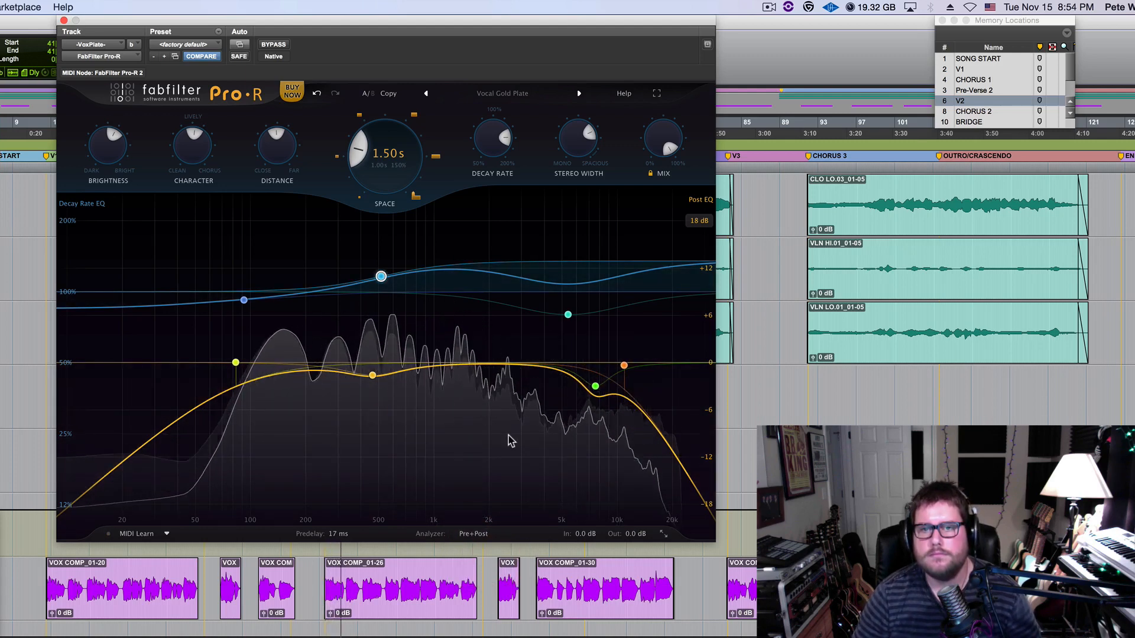
left_click(471, 535)
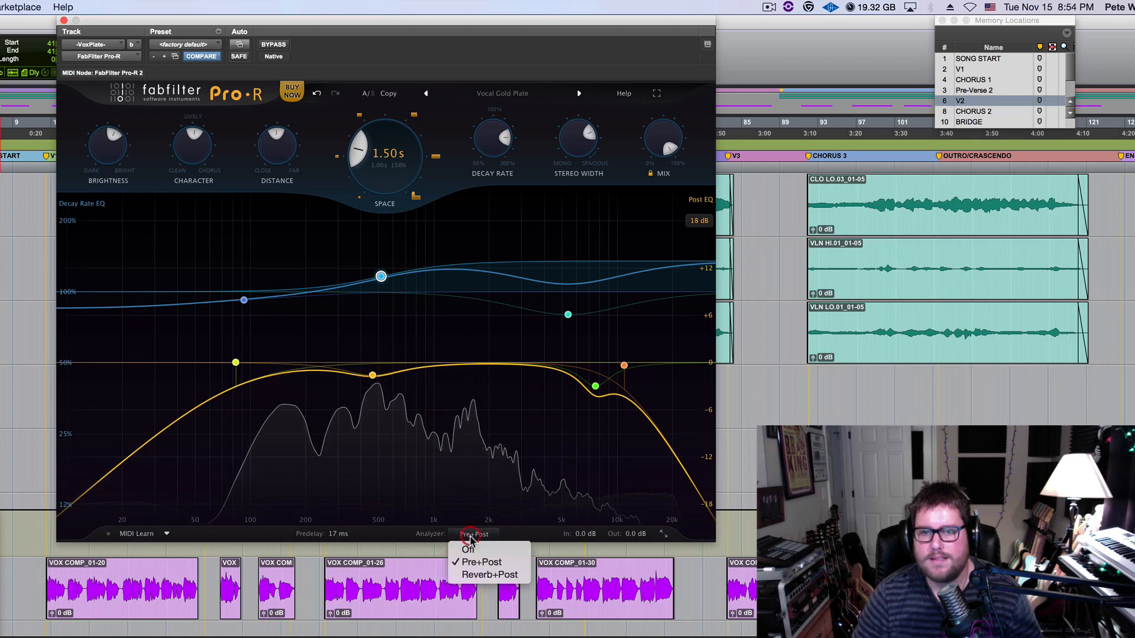
left_click(490, 575)
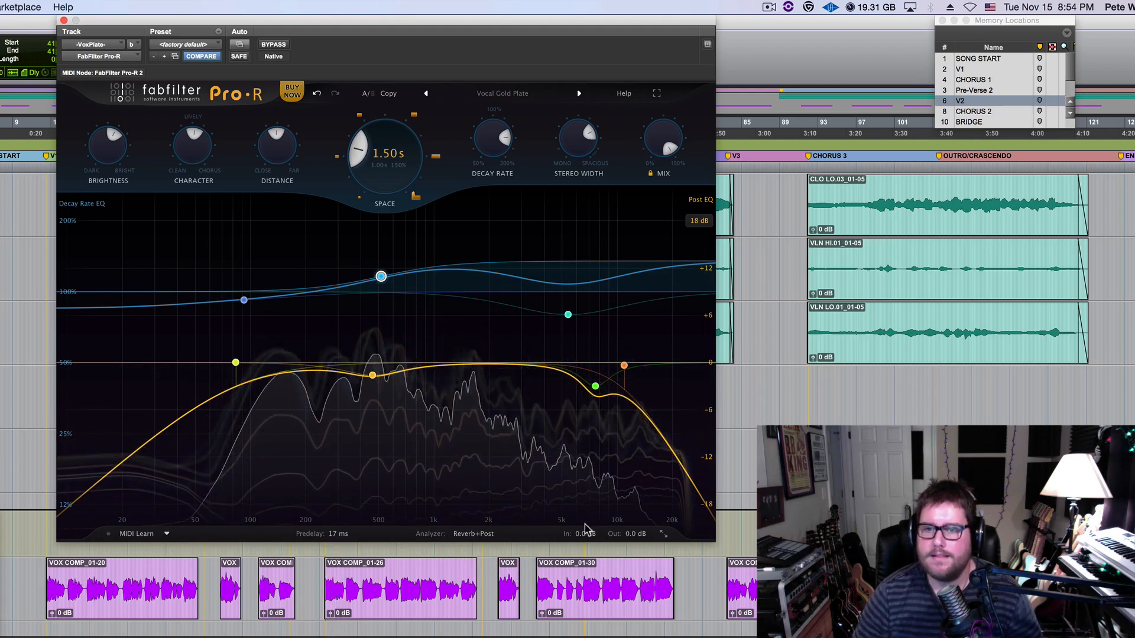
Toggle the reverb's bypass between the input and output level controls
mouse_move(587, 534)
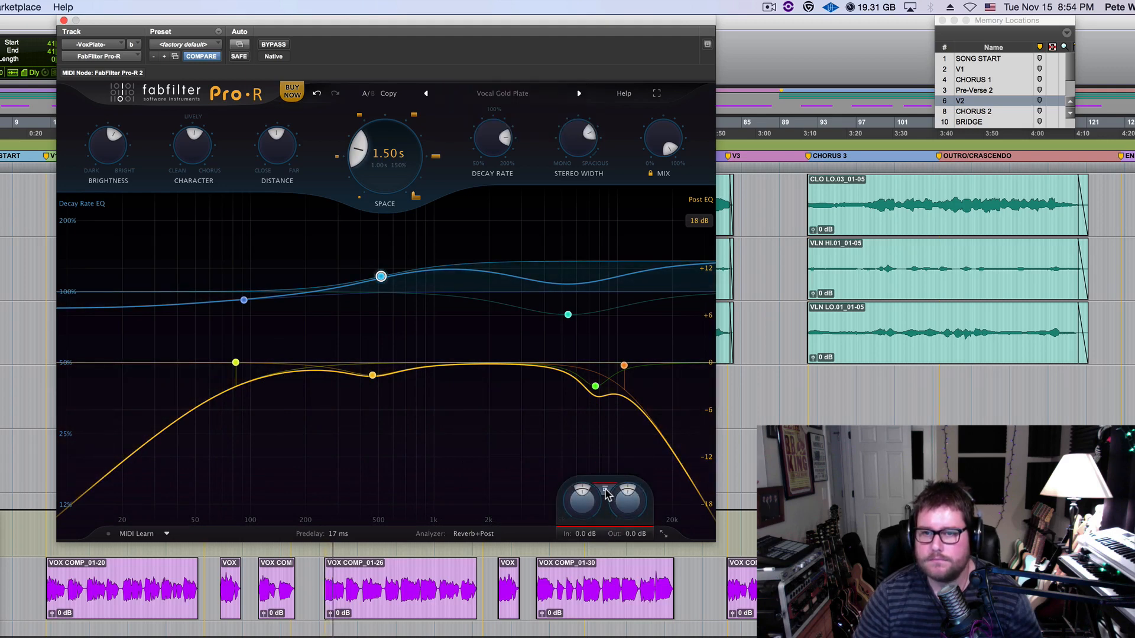
left_click(606, 493)
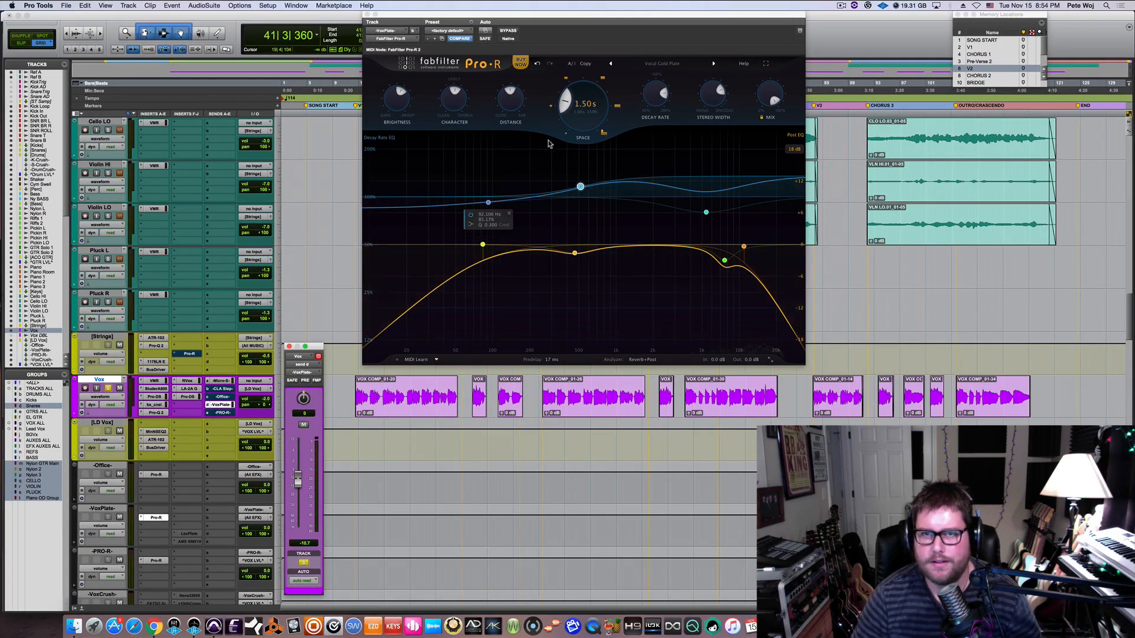
Load the Medium preset Bright Large Room and raise the vocal's send to the reverb to about -0.8 dB during playback
left_click(662, 63)
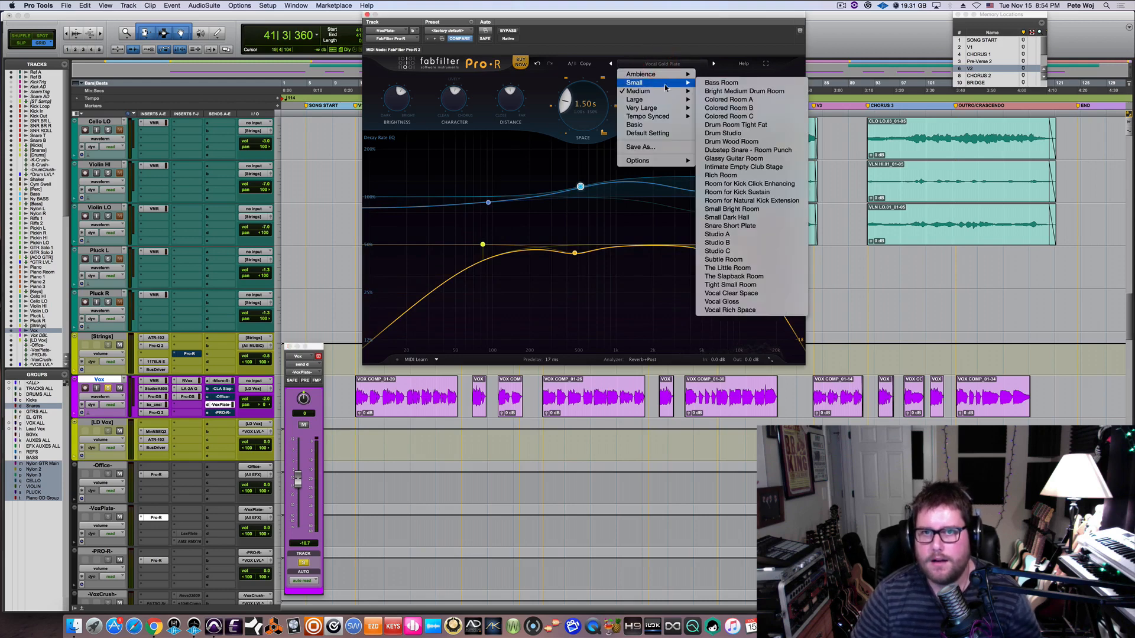
mouse_move(666, 92)
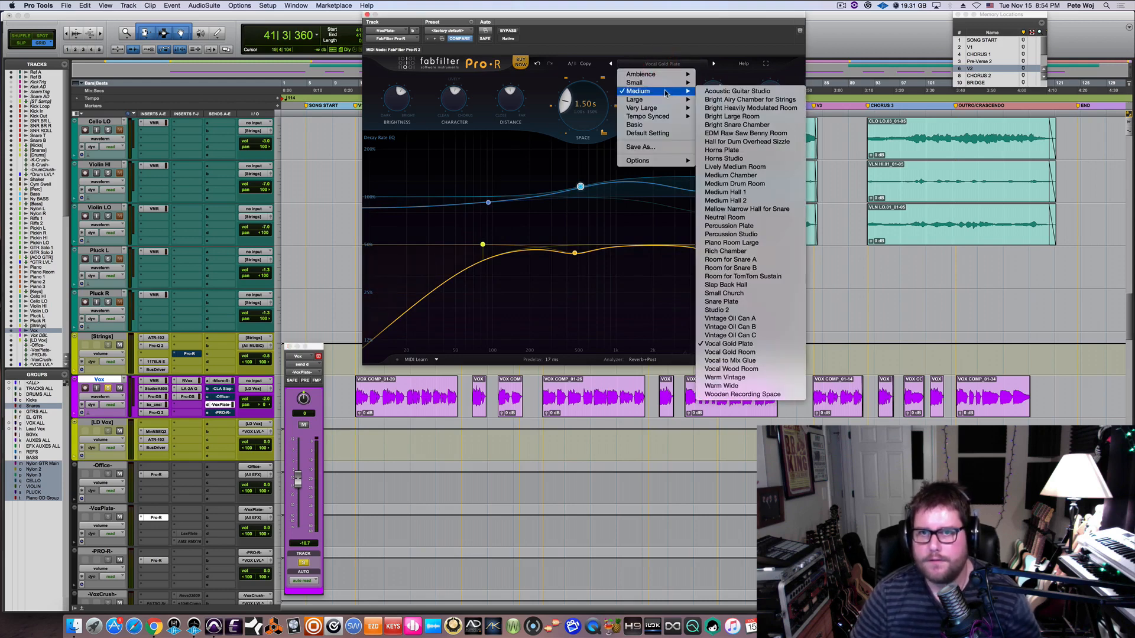
left_click(768, 117)
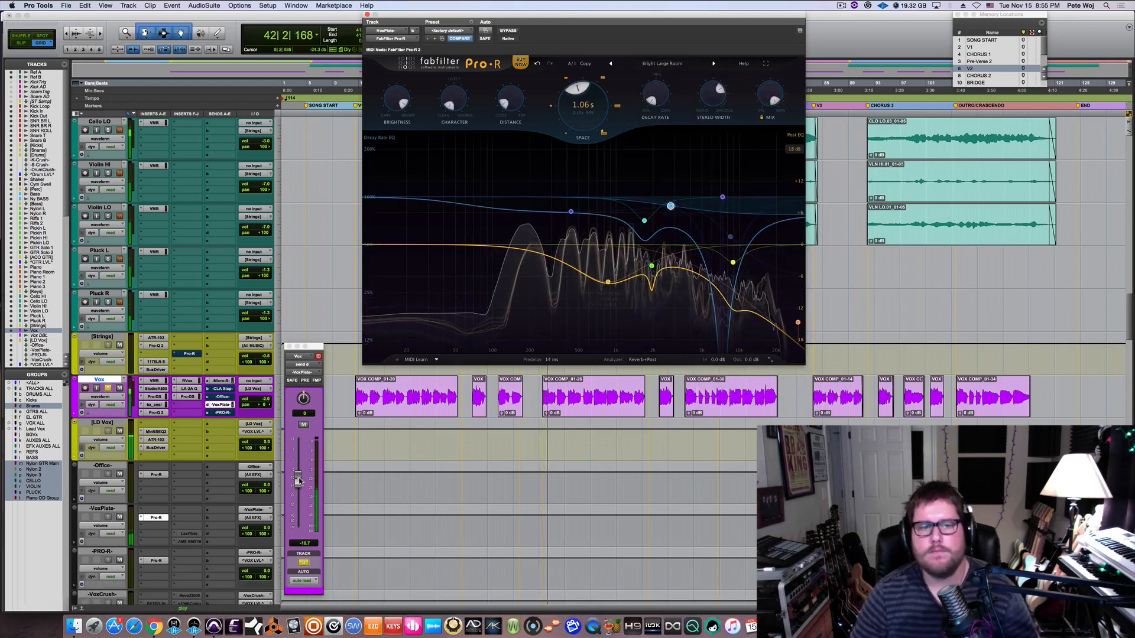
left_click_drag(299, 479, 299, 464)
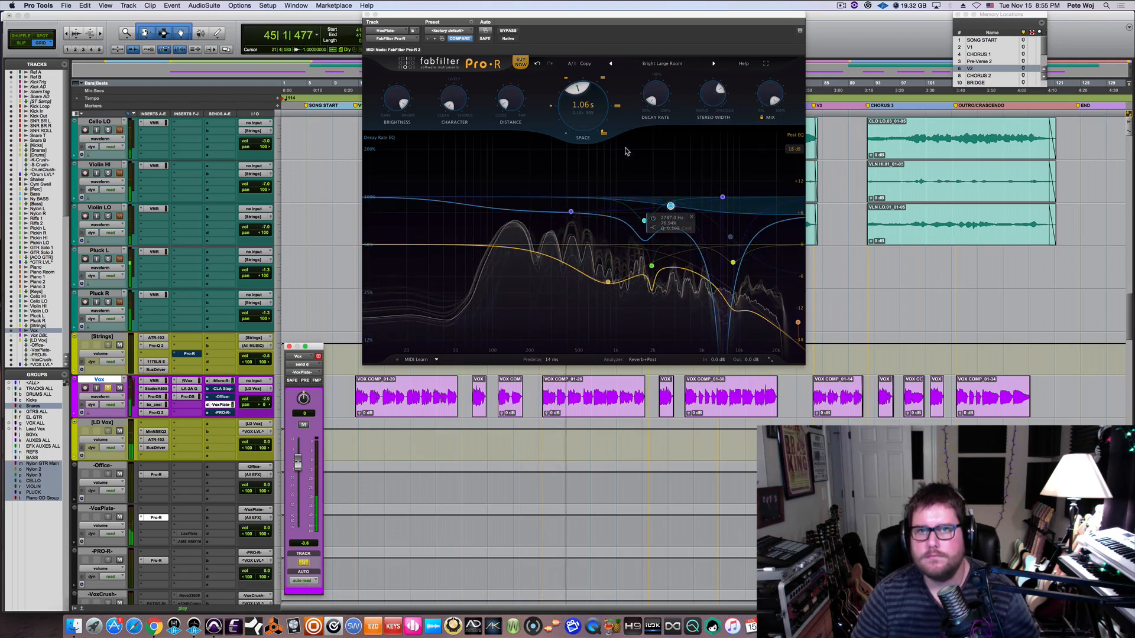
Audition the Space setting at 1.63 s on the current preset, and at 1.24 s on the Bright Snare Chamber preset
left_click_drag(597, 97, 595, 72)
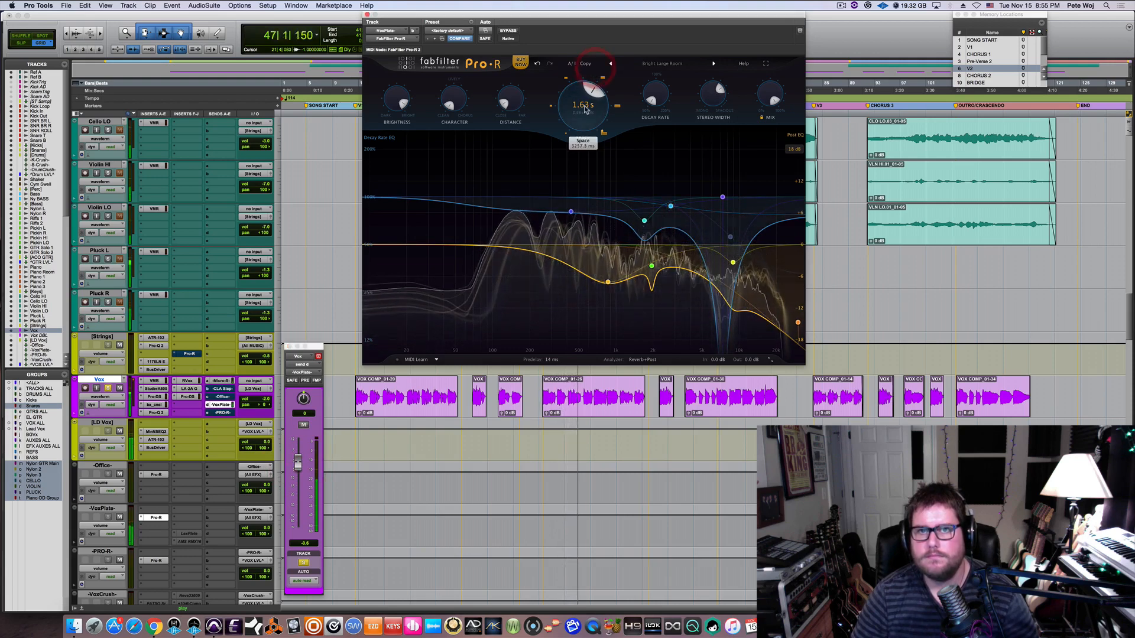
left_click(714, 64)
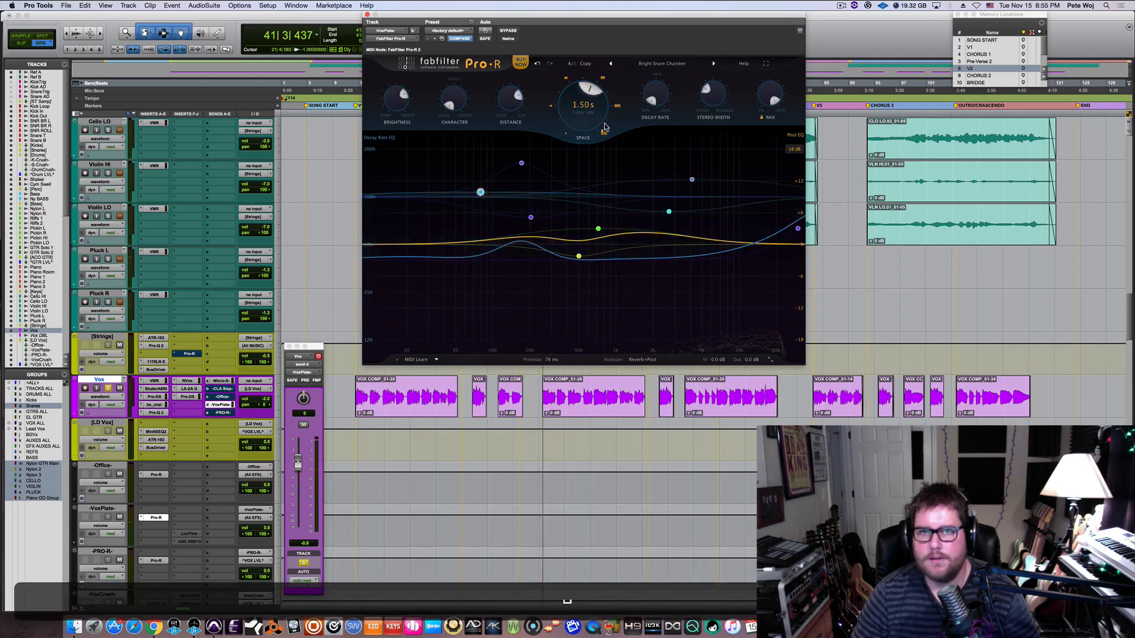
left_click_drag(599, 110, 596, 122)
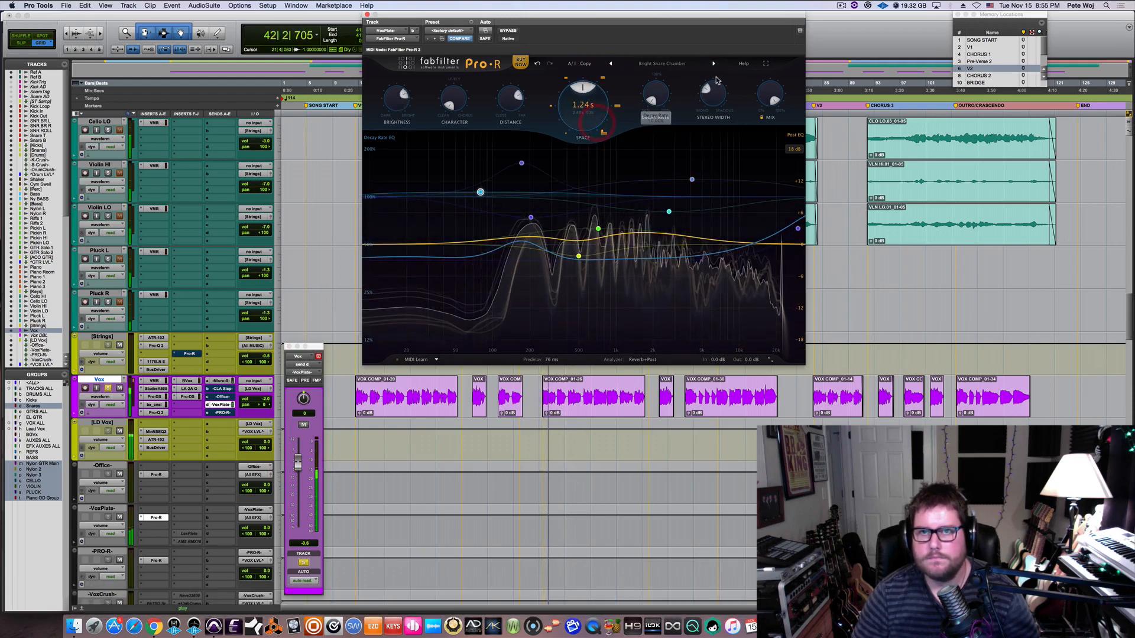
Advance through EDM Raw Saw Benny Room to the Hall for Dum Overhead Sizzle preset, and set the vocal send to about -0.1 dB
left_click(714, 64)
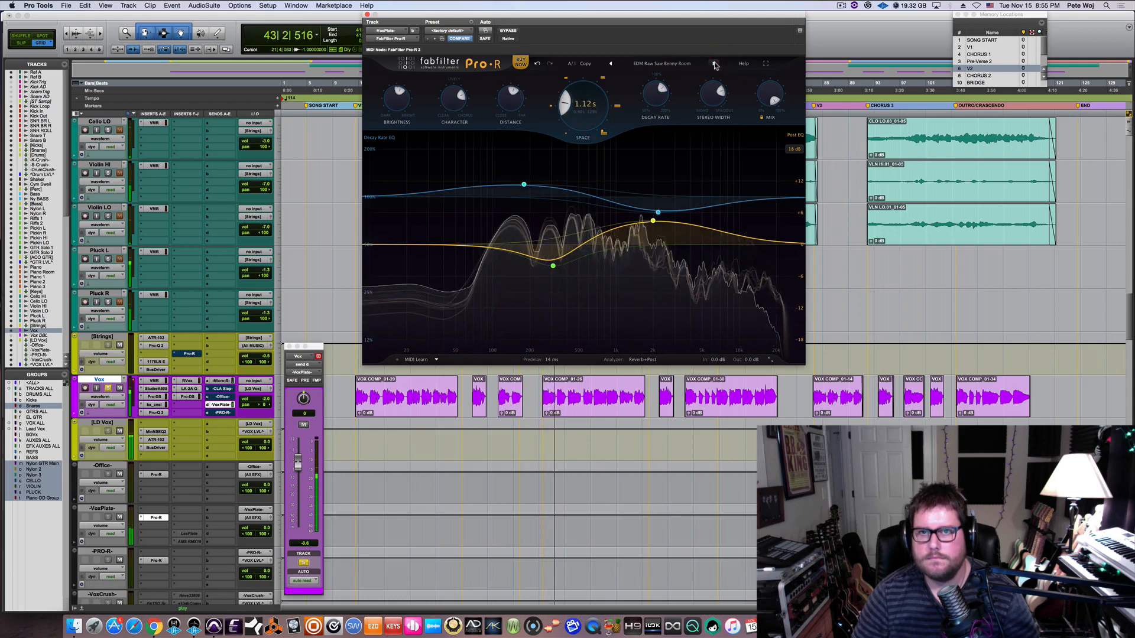
left_click(715, 63)
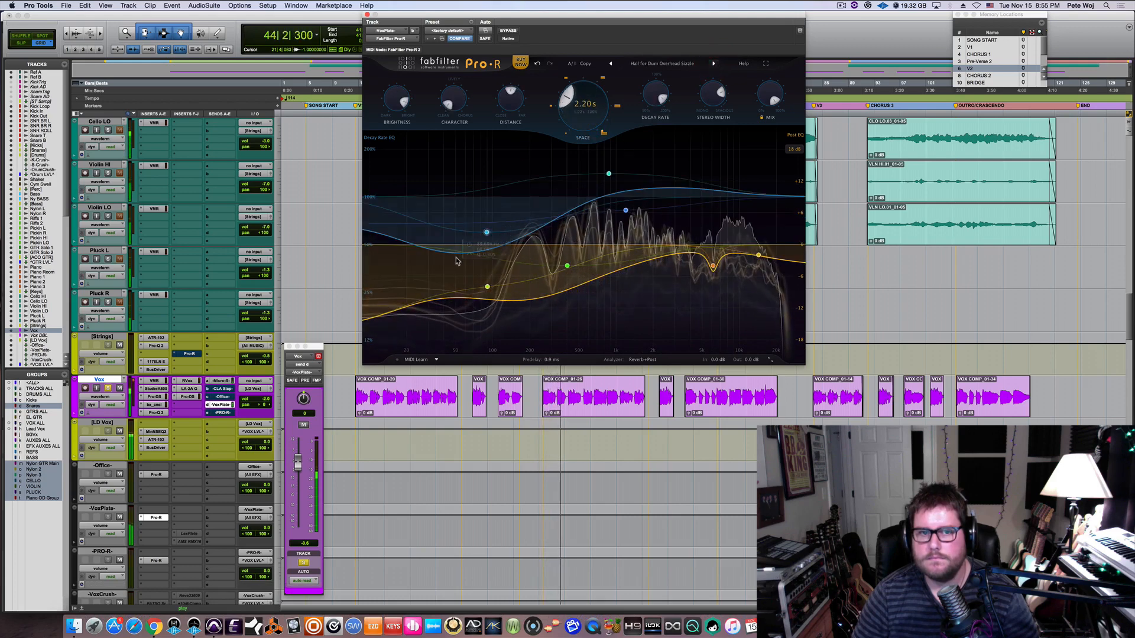
left_click_drag(297, 464, 297, 465)
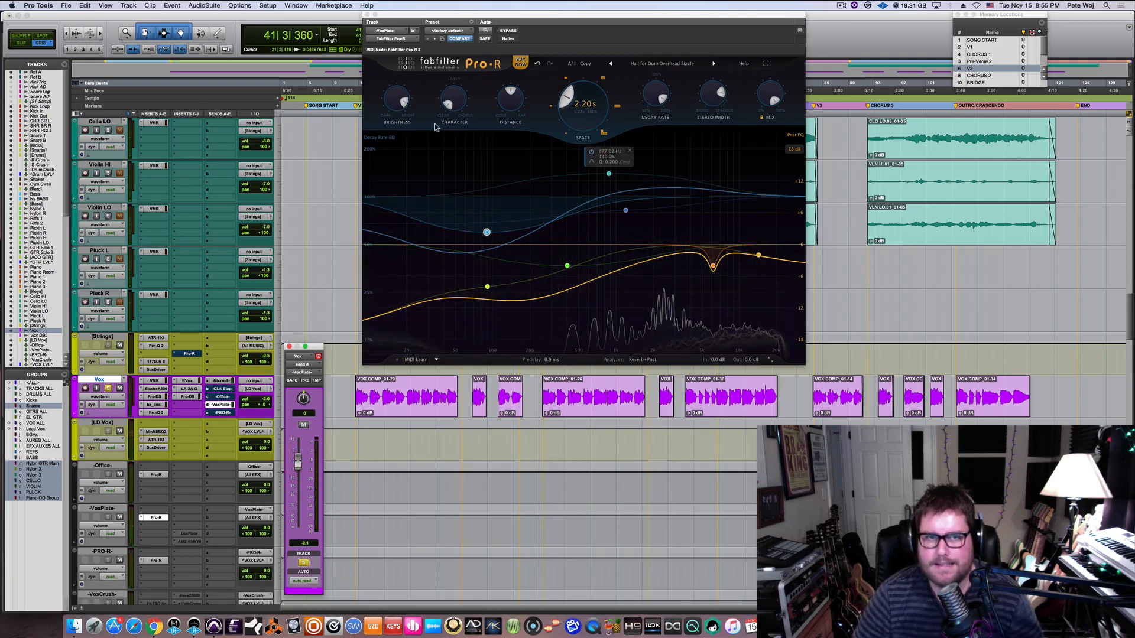
Turn the Brightness toward dark and move the Post EQ high shelf down to about 3 kHz and -7 dB on the playing vocal
mouse_move(395, 96)
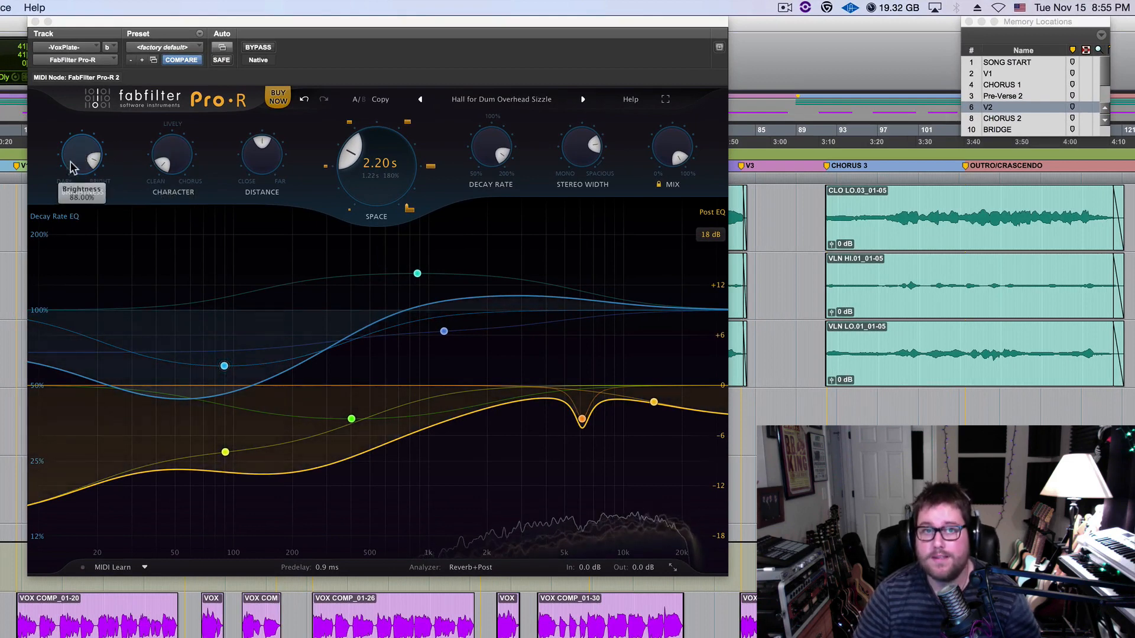
left_click_drag(84, 153, 84, 188)
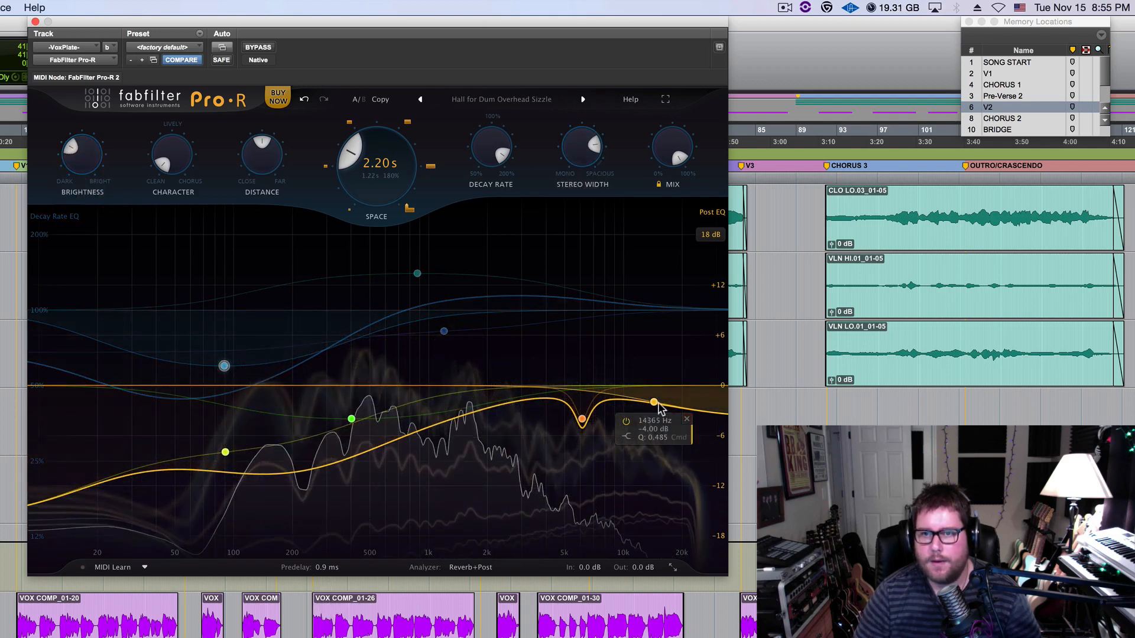
left_click_drag(654, 402, 520, 466)
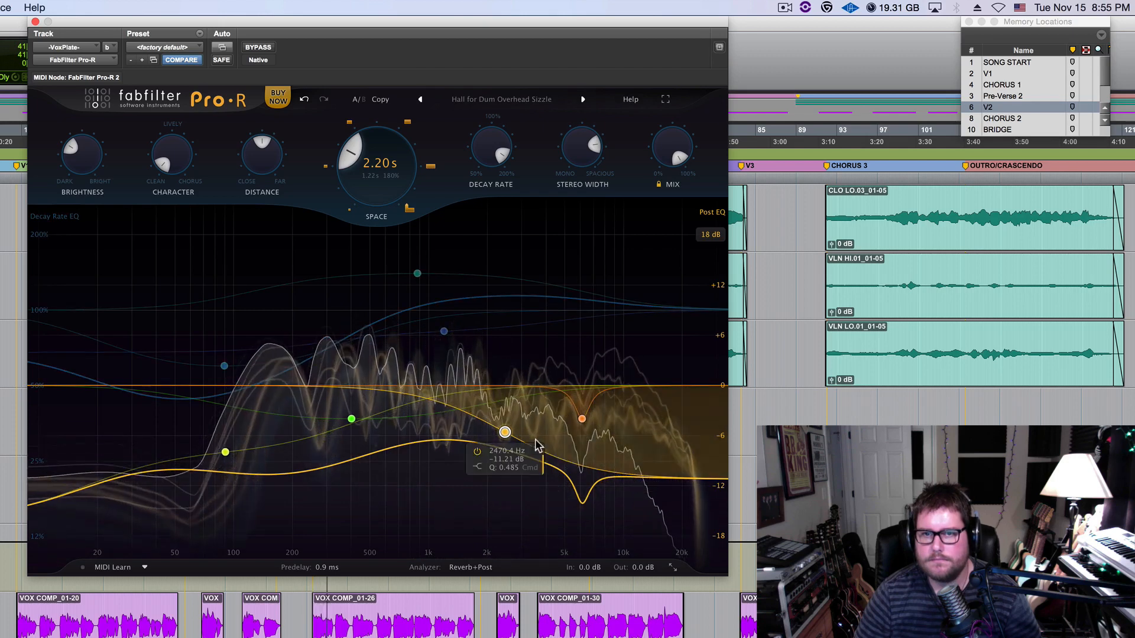
left_click_drag(504, 434, 526, 397)
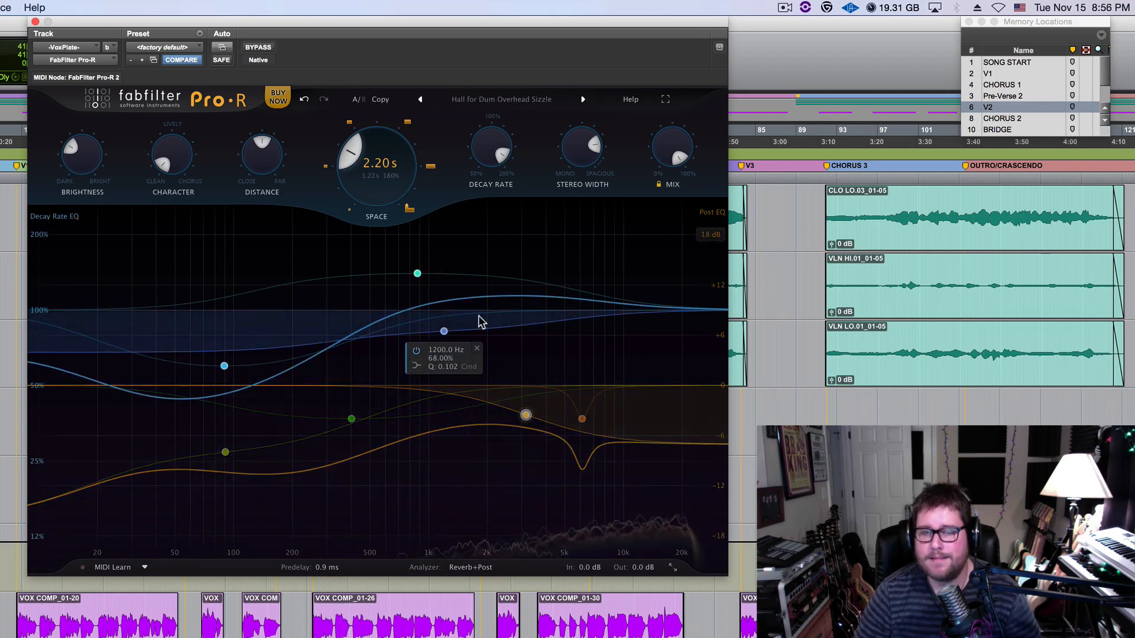
Audition the Very Large presets Black Hole, Bright Delayed Synth Space and Cathedral 1 on the vocal
left_click(502, 100)
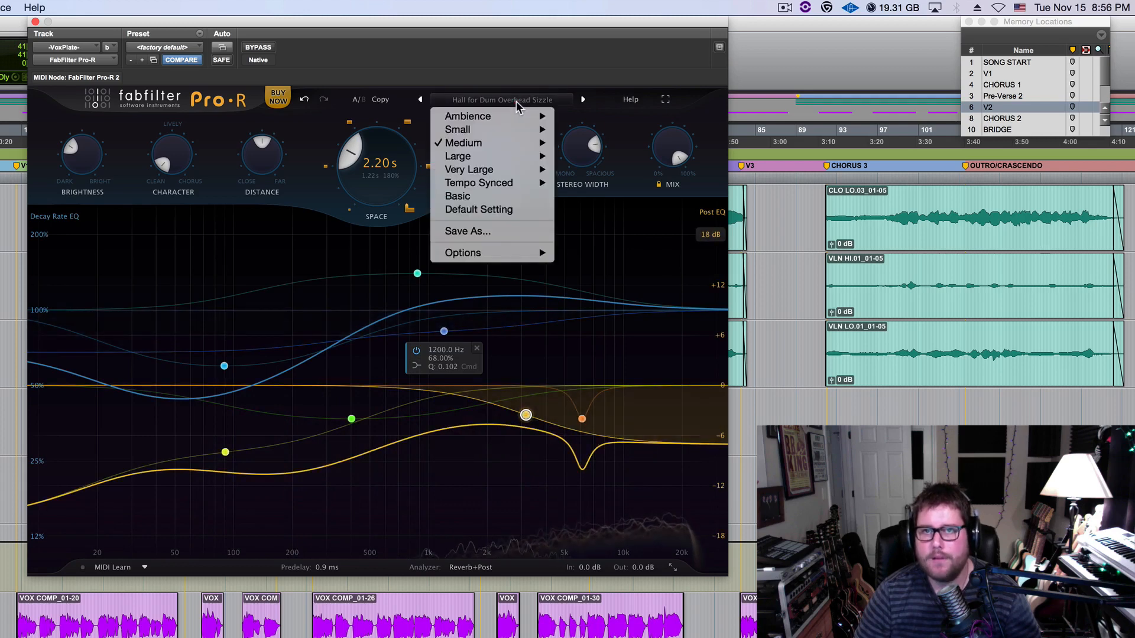
mouse_move(506, 170)
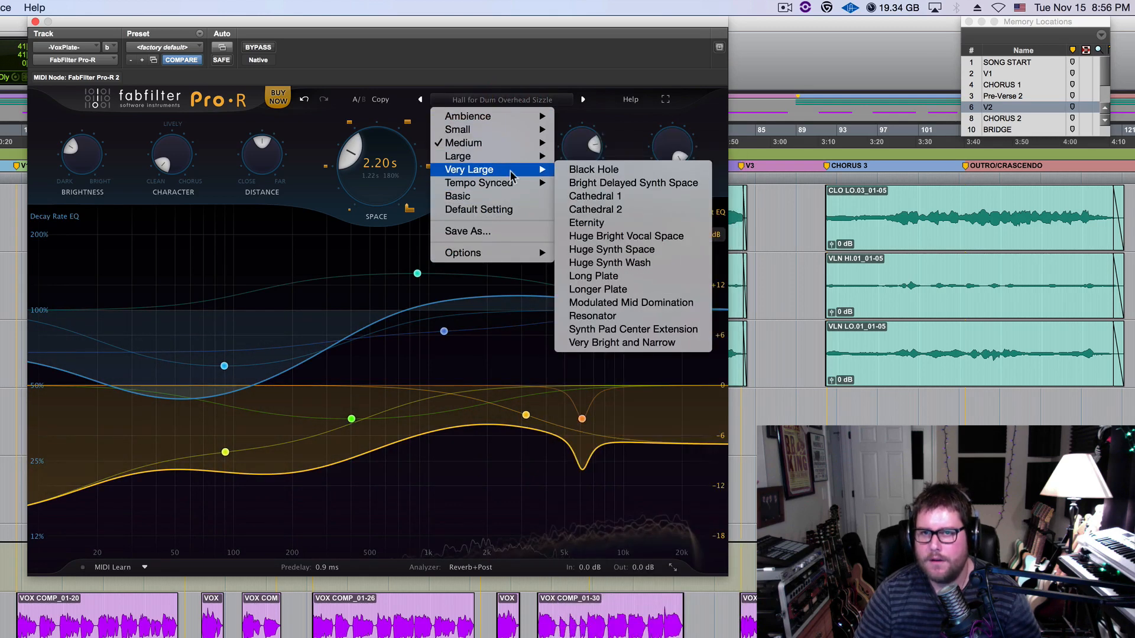
left_click(638, 170)
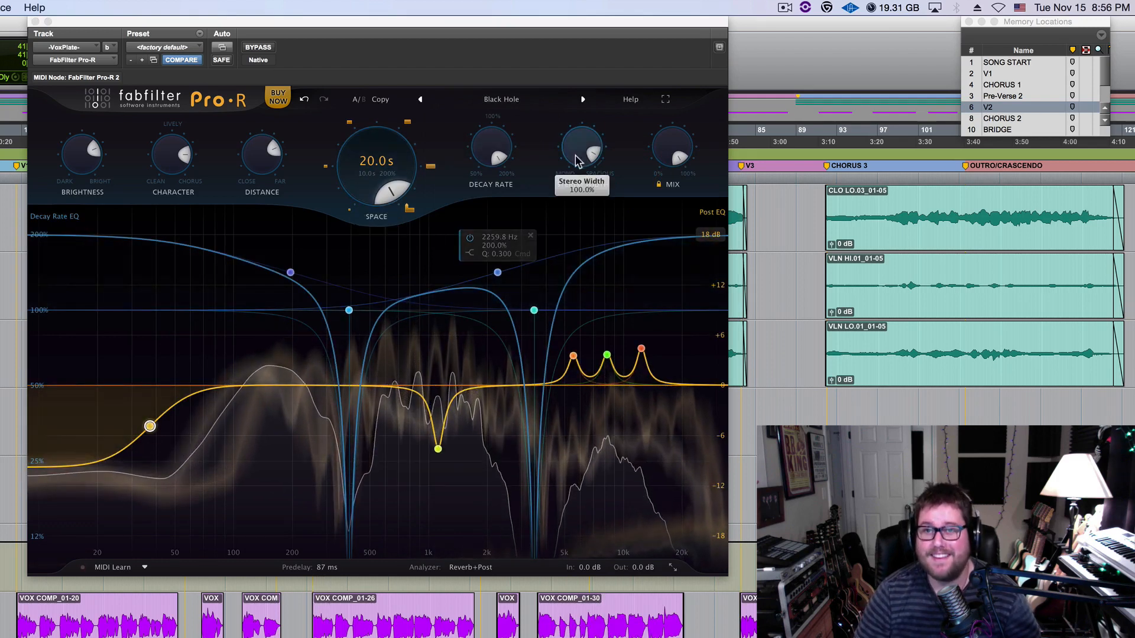
left_click(583, 100)
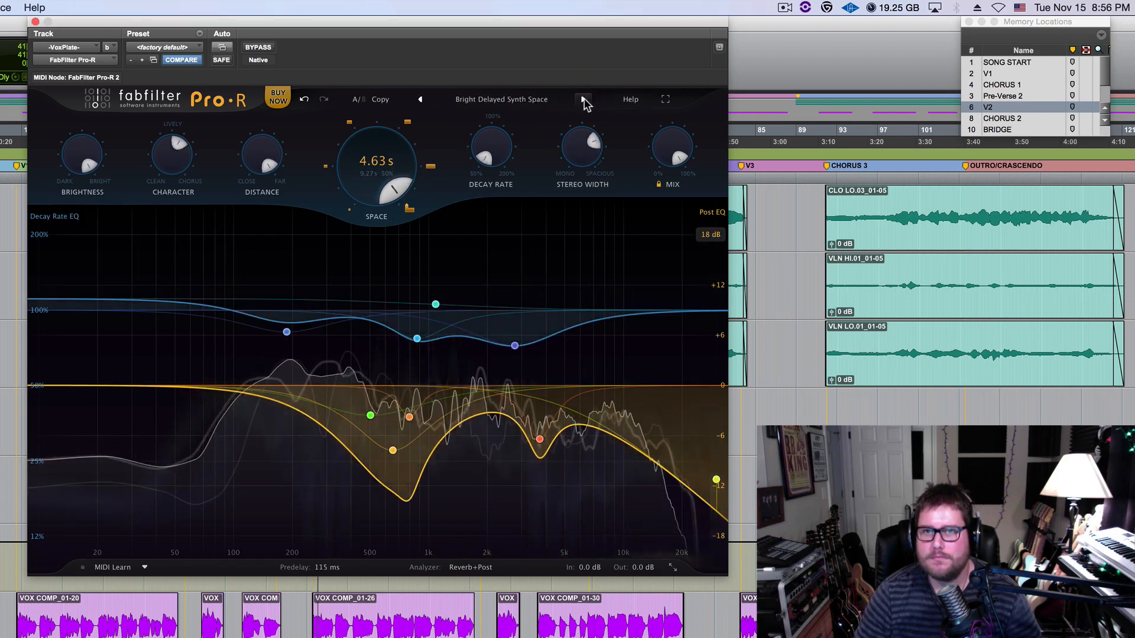
left_click(584, 101)
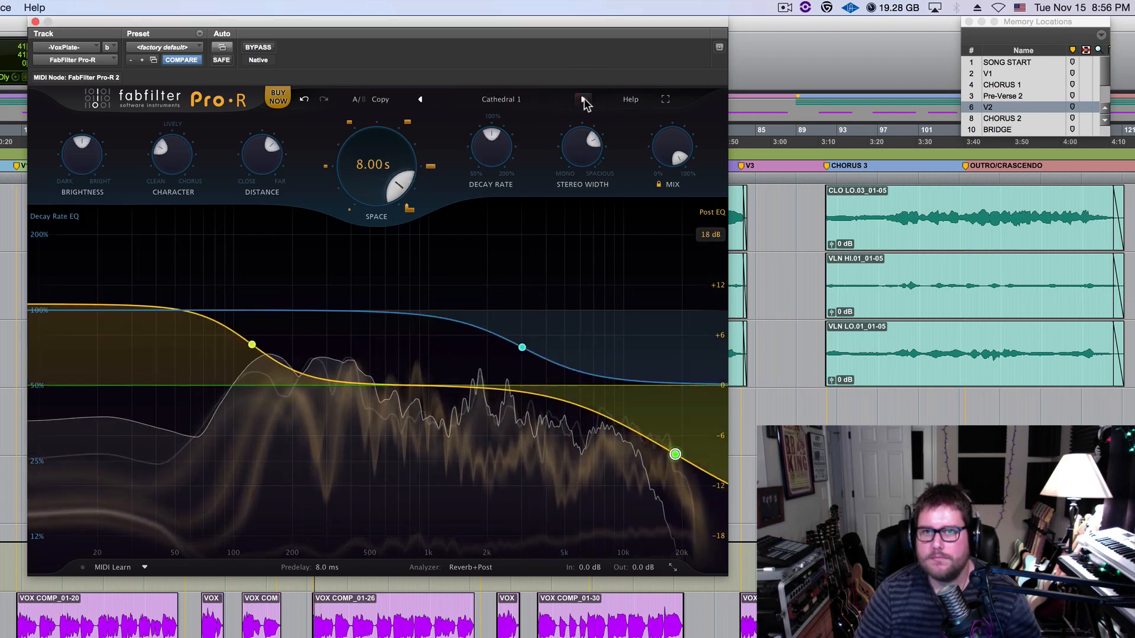
Load the Tempo Synced preset 16th Note Very Bright Scooped Slapback and check its predelay
left_click(513, 100)
mouse_move(513, 182)
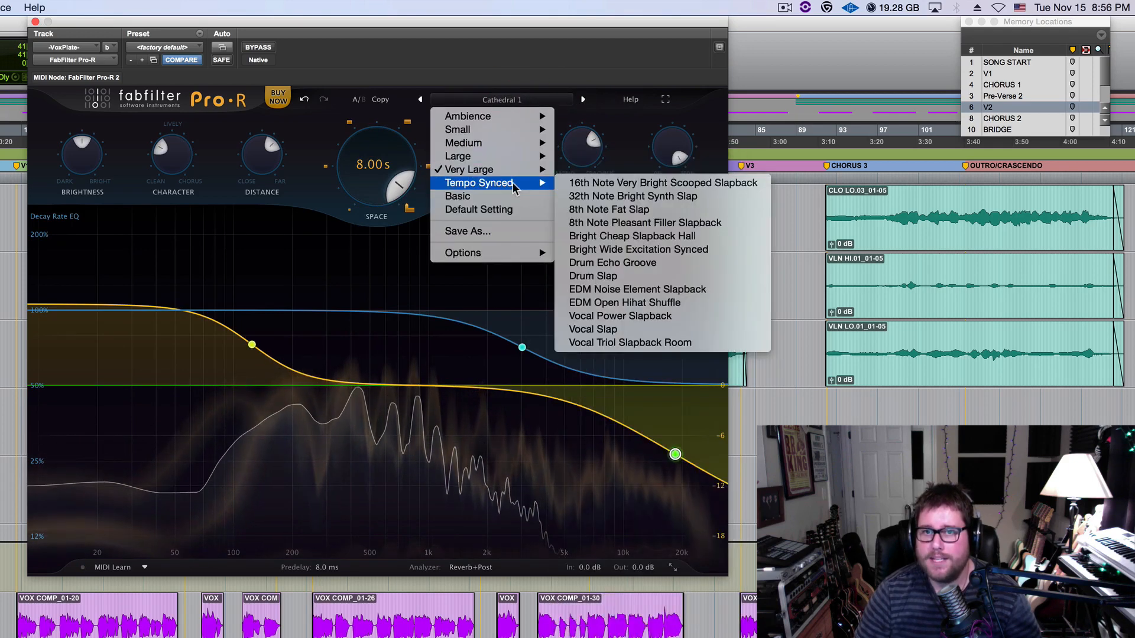
left_click(631, 187)
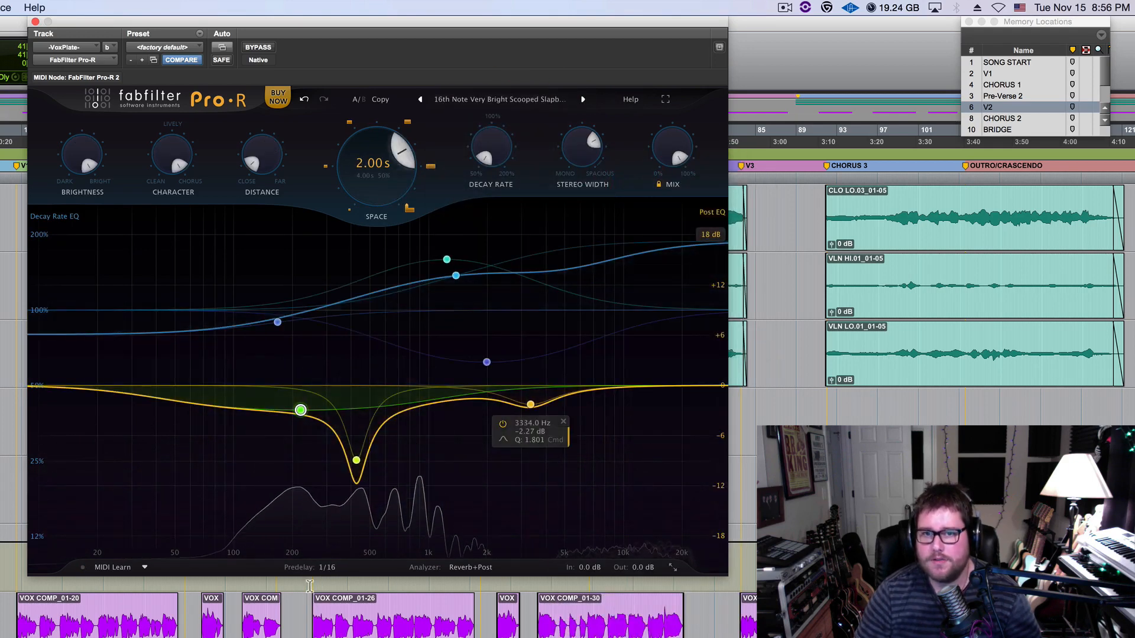
mouse_move(298, 573)
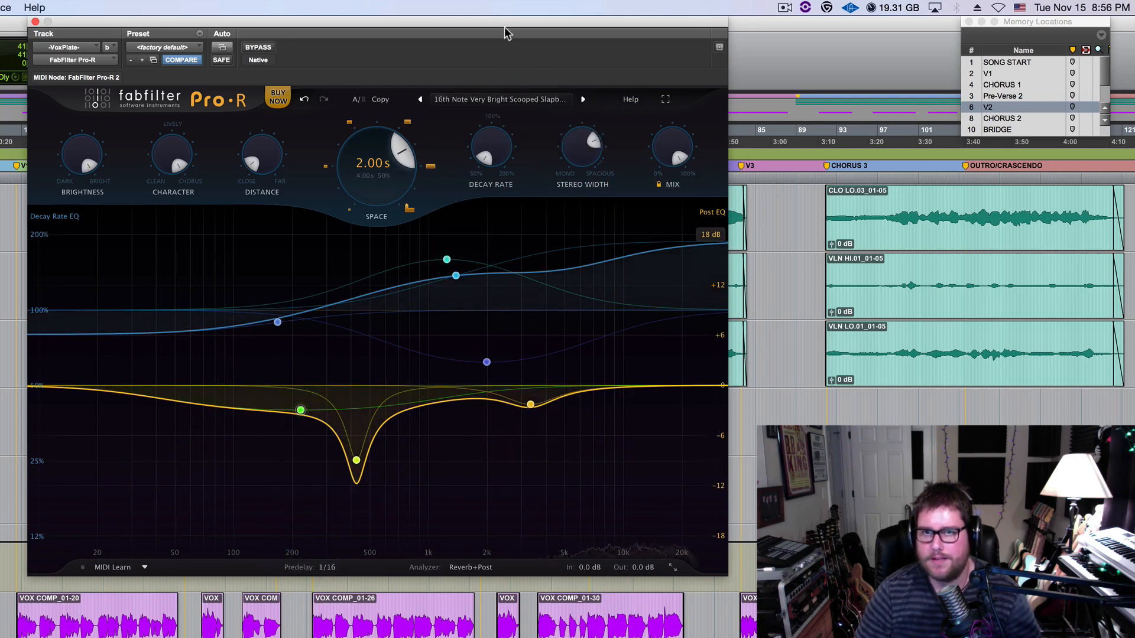
Play the vocal, jump to the BRIDGE marker, and advance to 32th Note Bright Synth Slap and the preset after it
key("space")
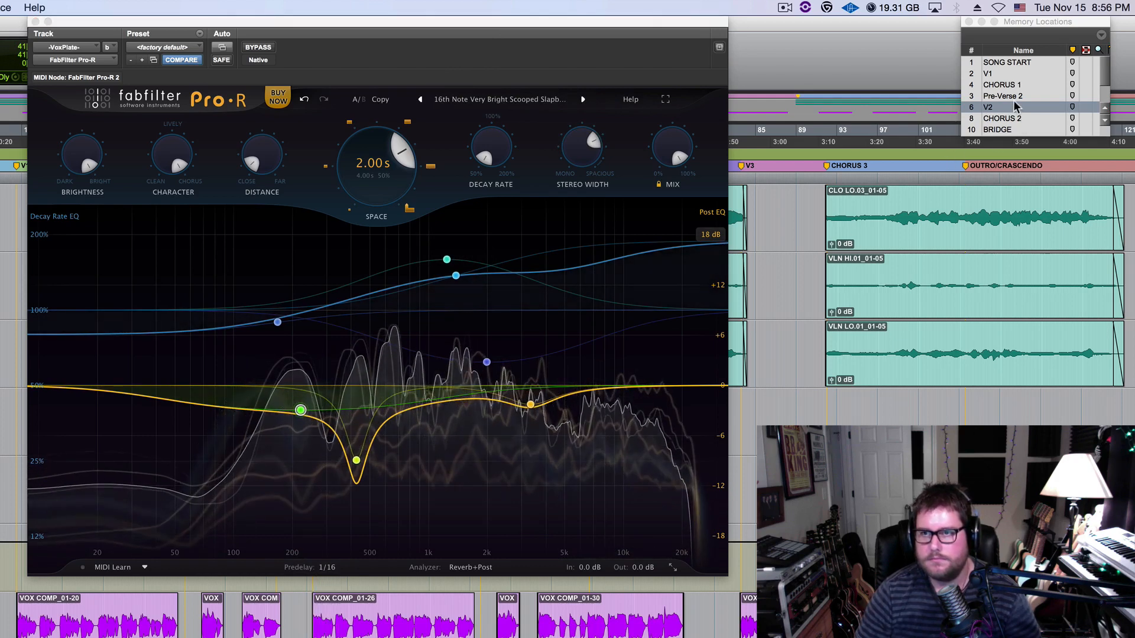
left_click(1004, 130)
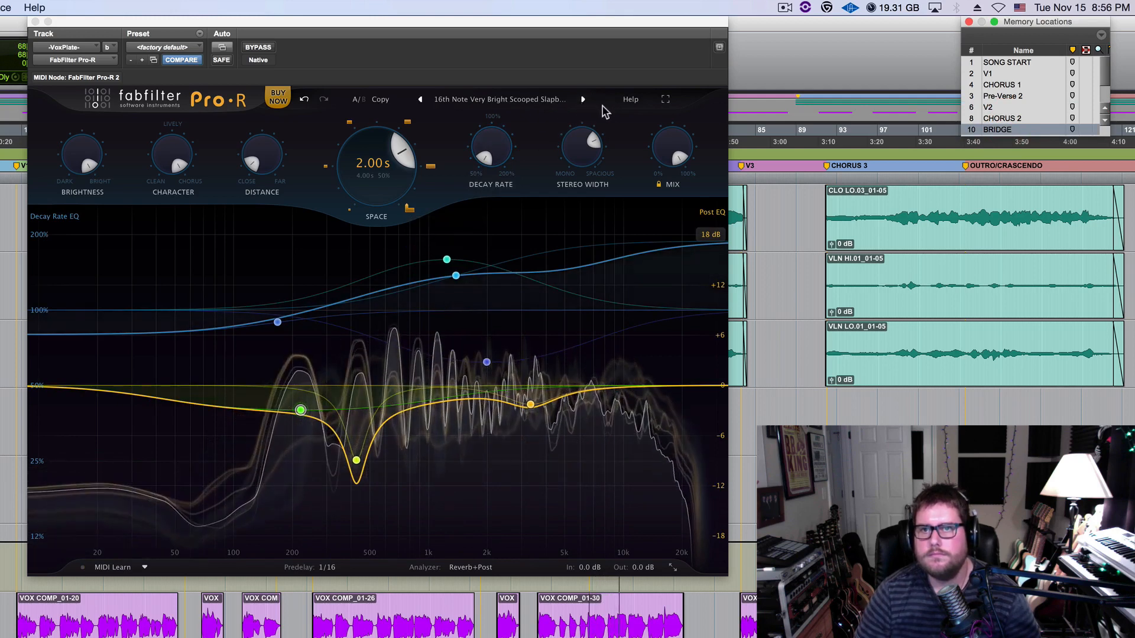
left_click(583, 99)
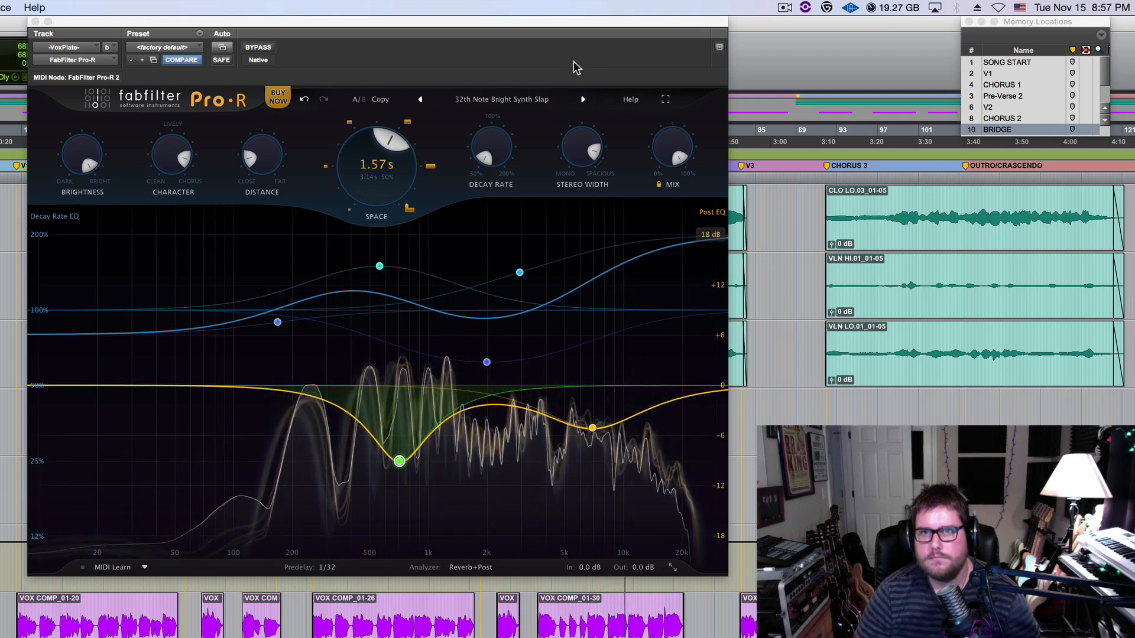
left_click(583, 99)
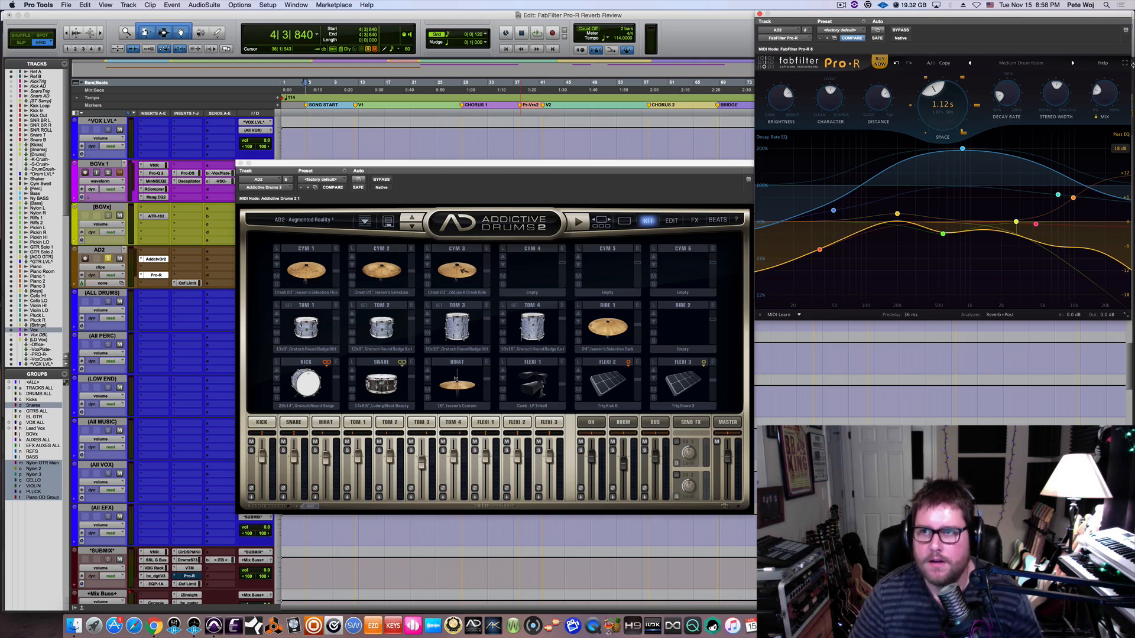
mouse_move(1107, 93)
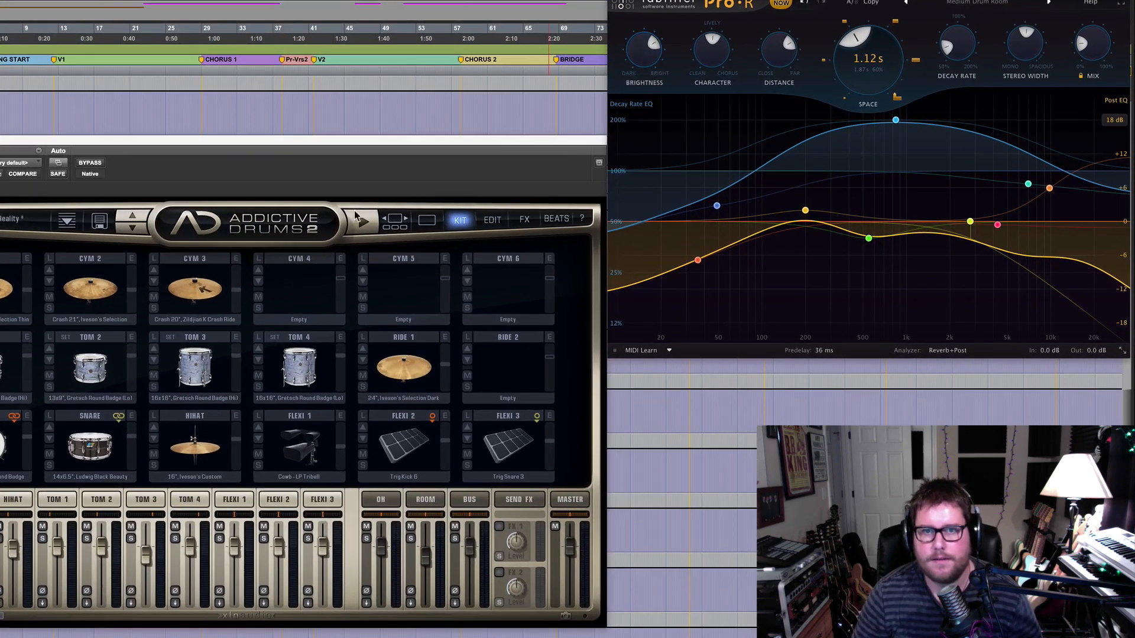
Play the Addictive Drums beat, bring the Pro-R window fully into view and turn its Mix down toward dry
left_click(576, 222)
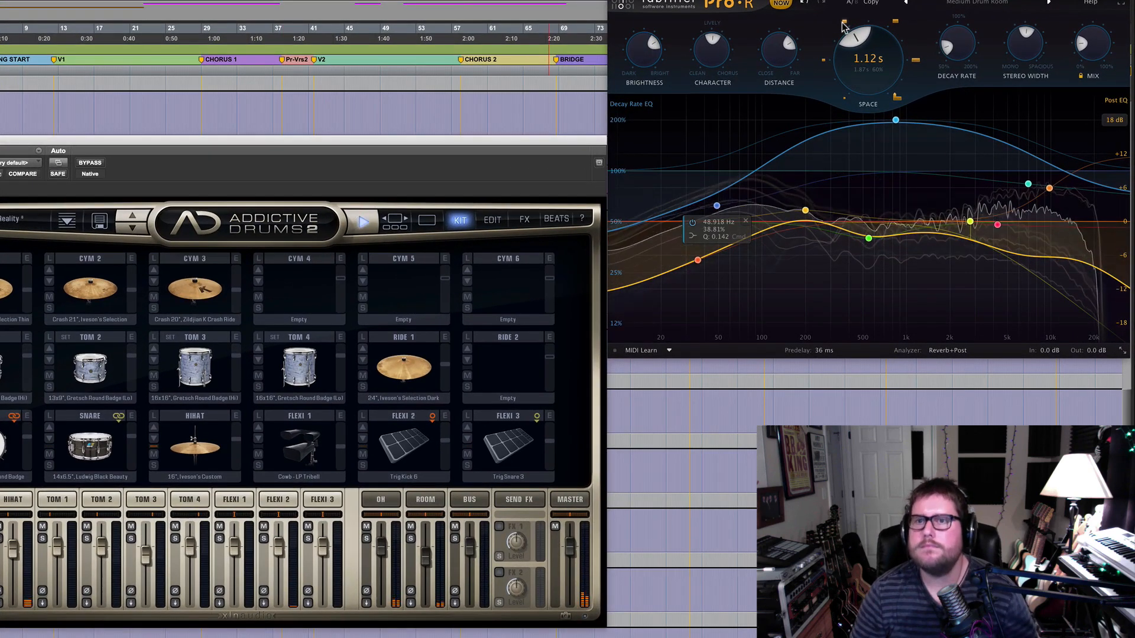
mouse_move(877, 45)
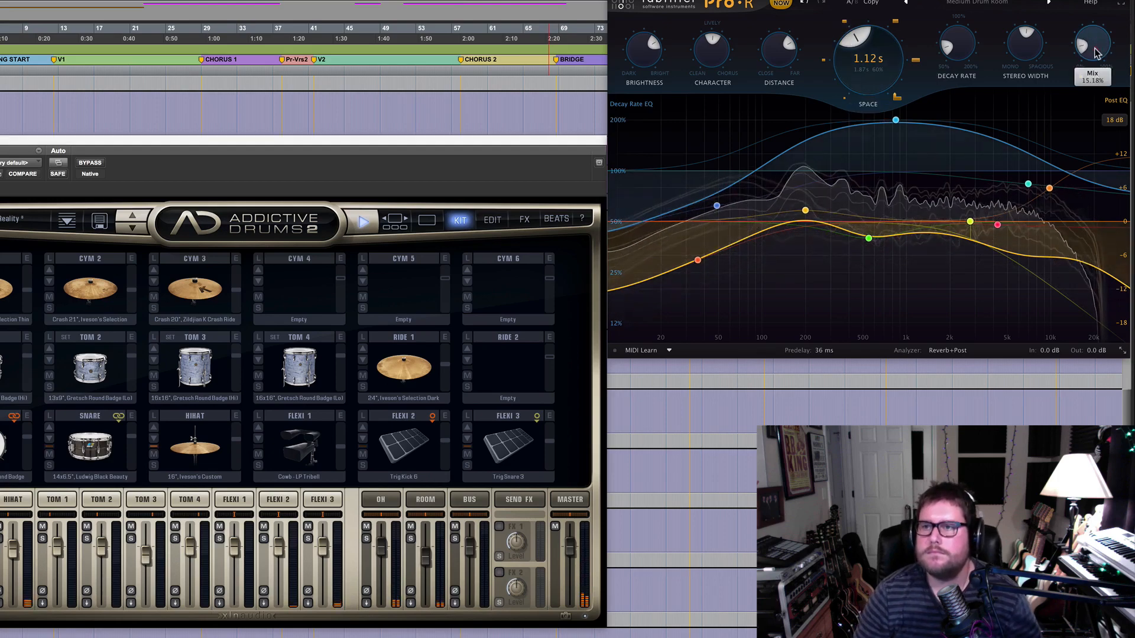
left_click_drag(1047, 0, 867, 7)
mouse_move(917, 121)
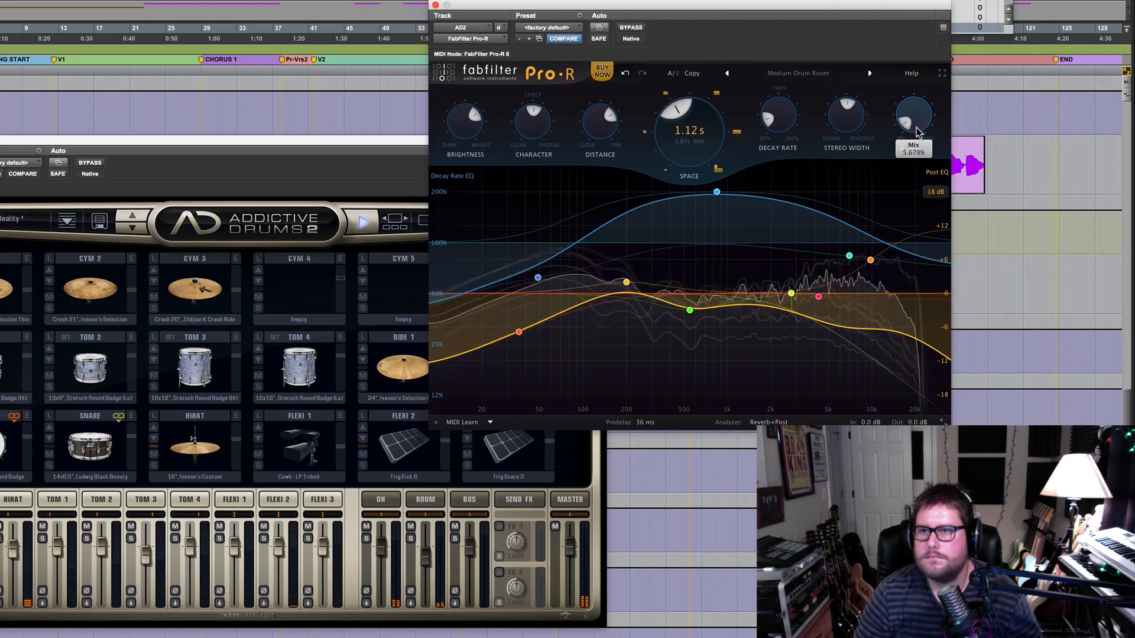
left_click_drag(926, 111, 920, 110)
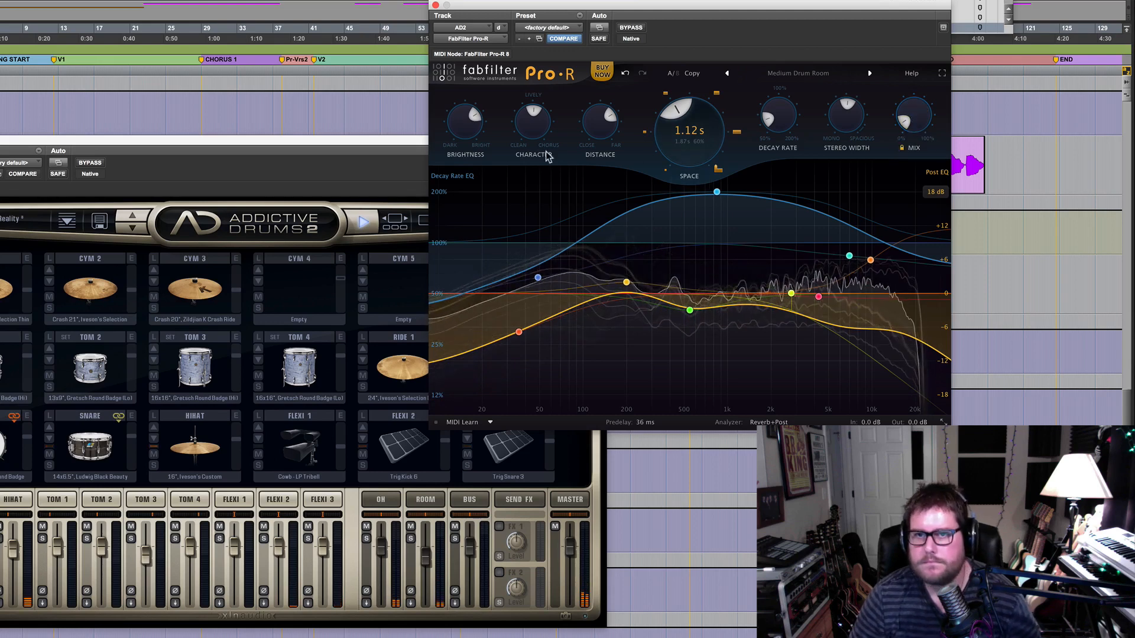
Turn the drum reverb's Character up to 100% and lower the Brightness to about 51% while the beat plays
mouse_move(529, 121)
left_click_drag(529, 121, 532, 62)
left_click_drag(538, 131, 538, 110)
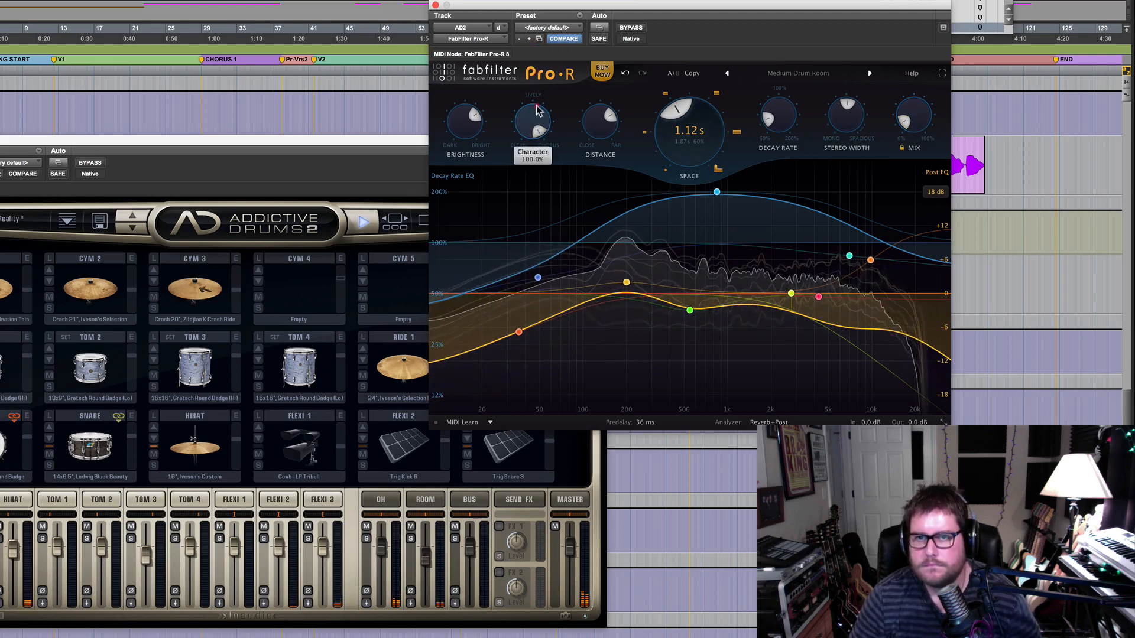
mouse_move(464, 130)
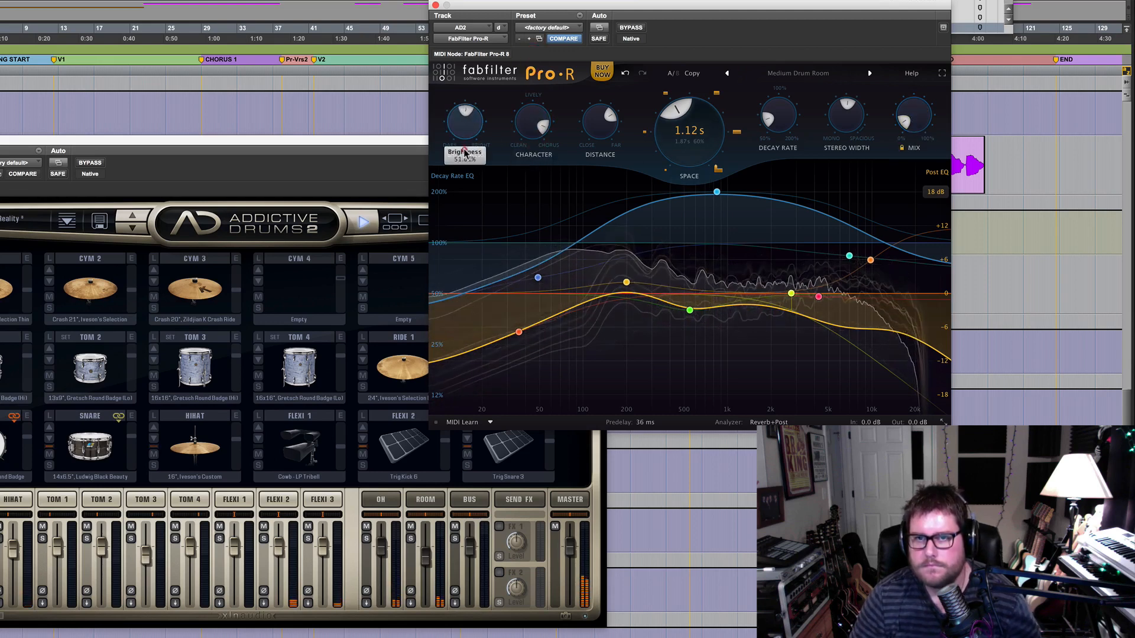
Stop the beat, move the Pro-R window clear of Addictive Drums and read the Distance control's description
mouse_move(612, 138)
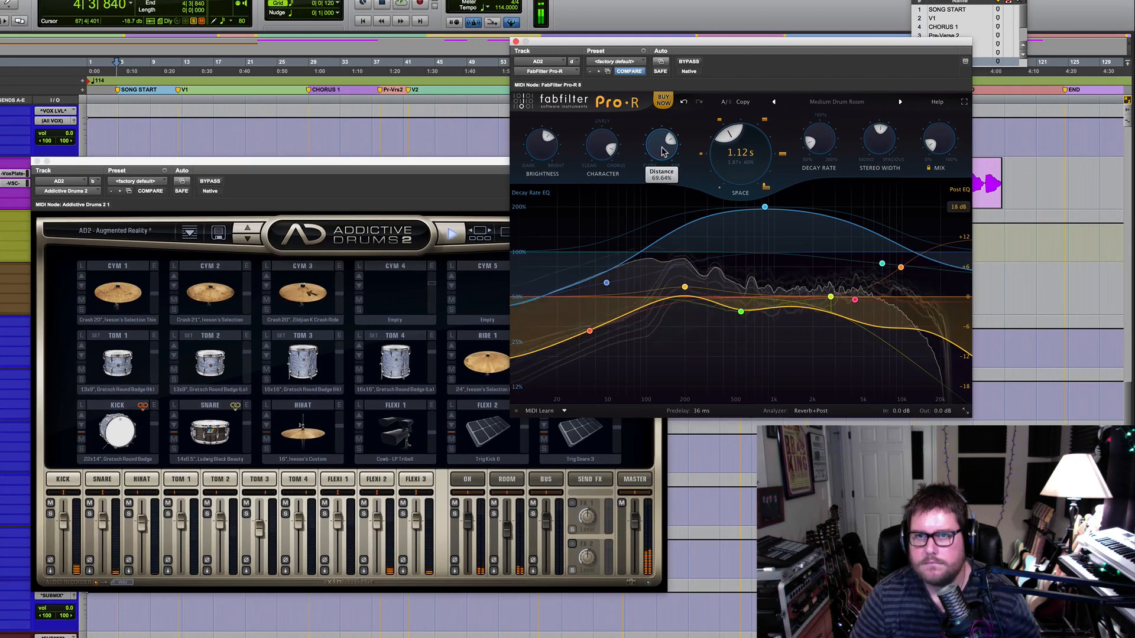
left_click(452, 231)
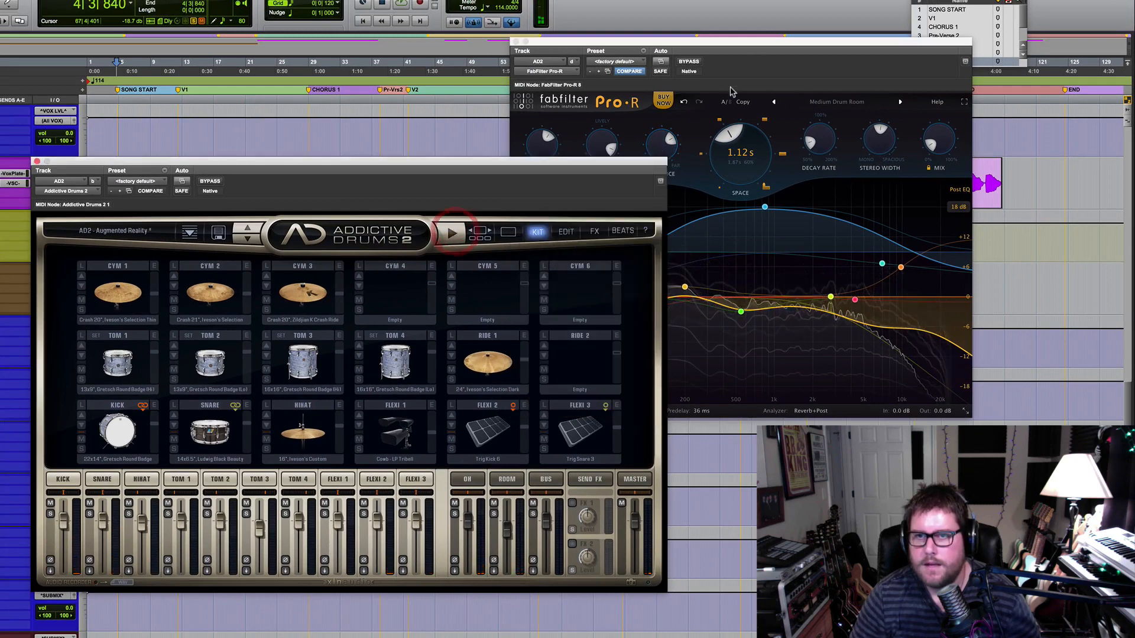
left_click_drag(753, 46, 913, 0)
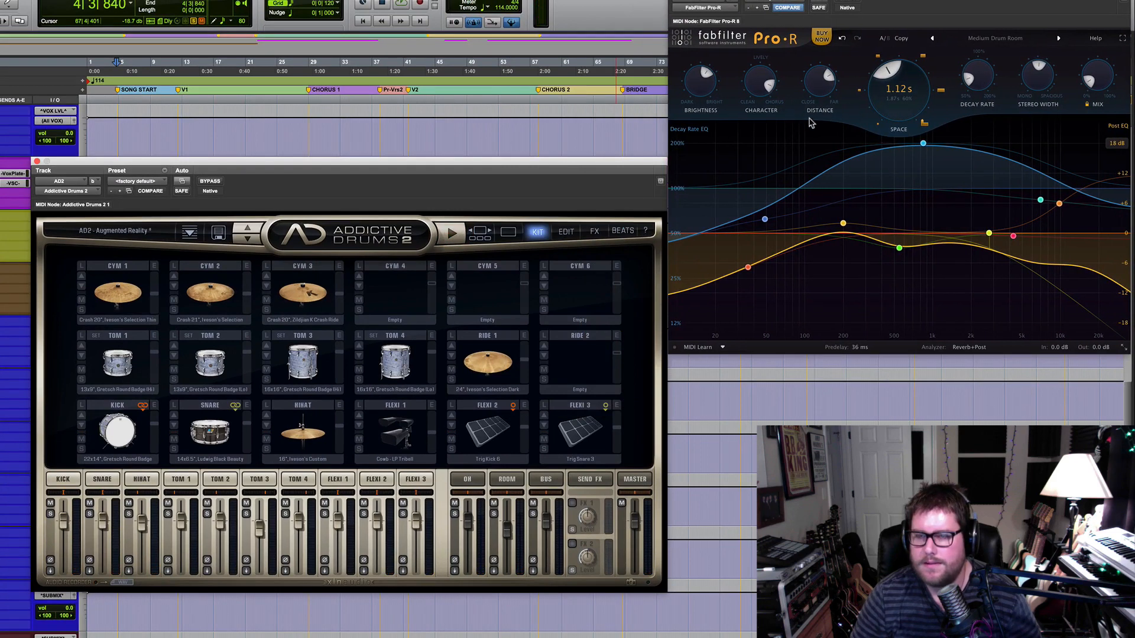
mouse_move(831, 87)
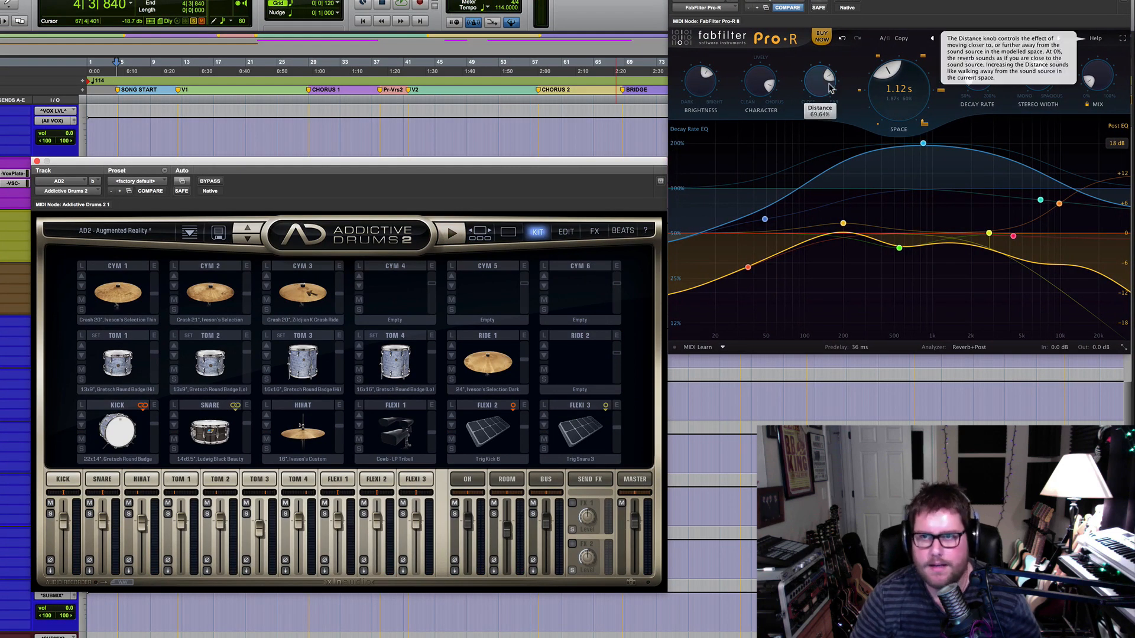
Restart the drum beat, raise the reverb's Distance to 100% and increase the Space to 2.02 s
left_click(454, 232)
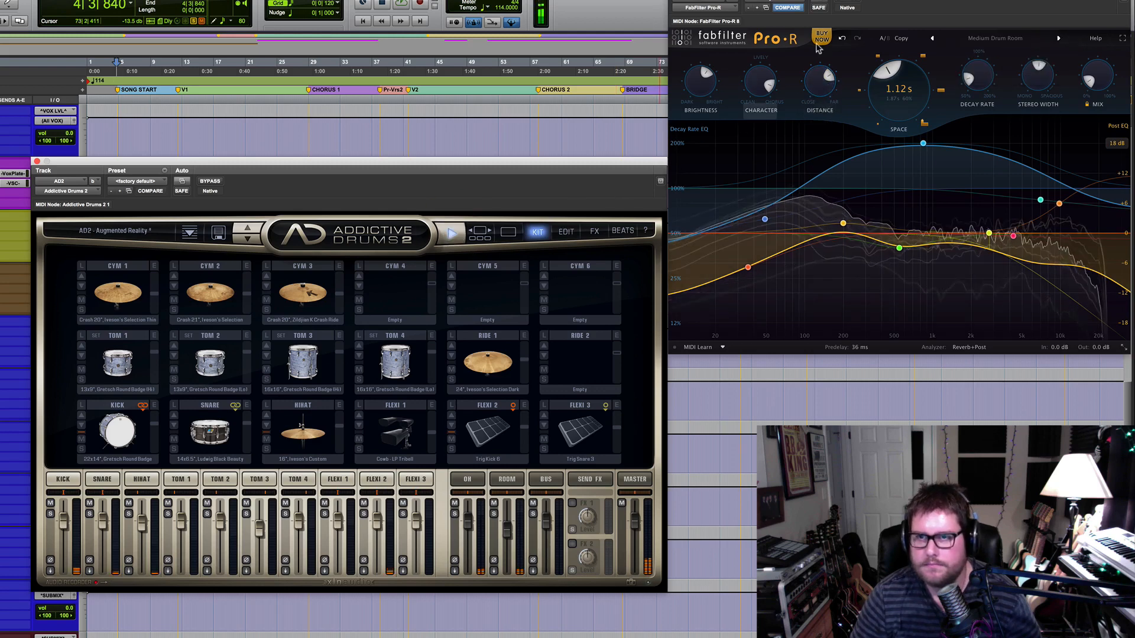
left_click_drag(824, 80, 826, 30)
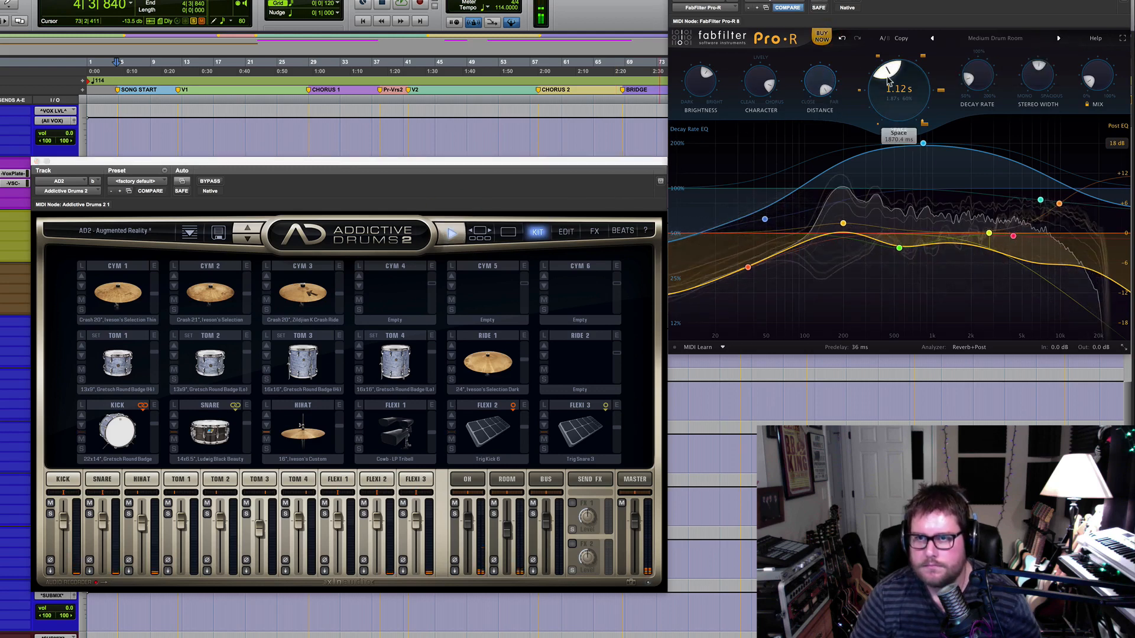
left_click_drag(899, 85, 917, 41)
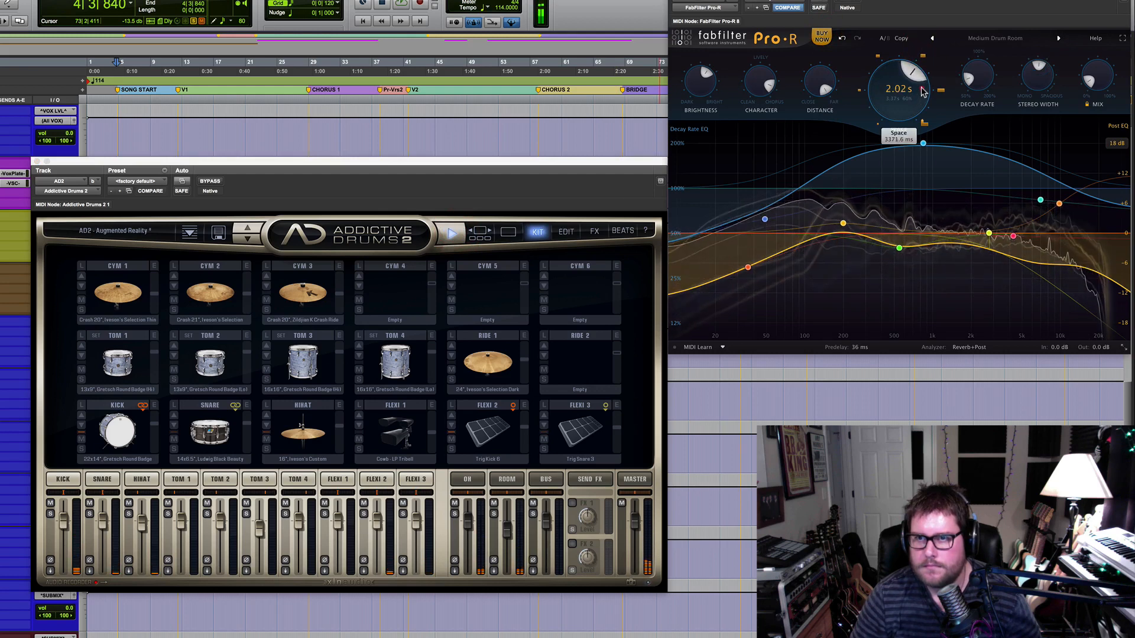
mouse_move(822, 74)
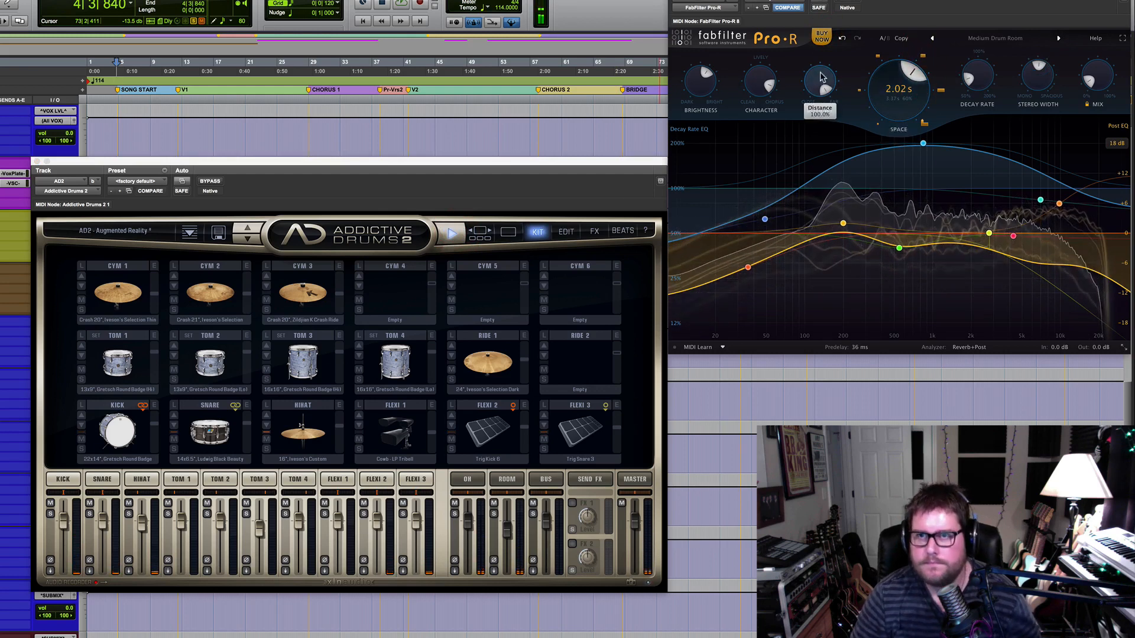